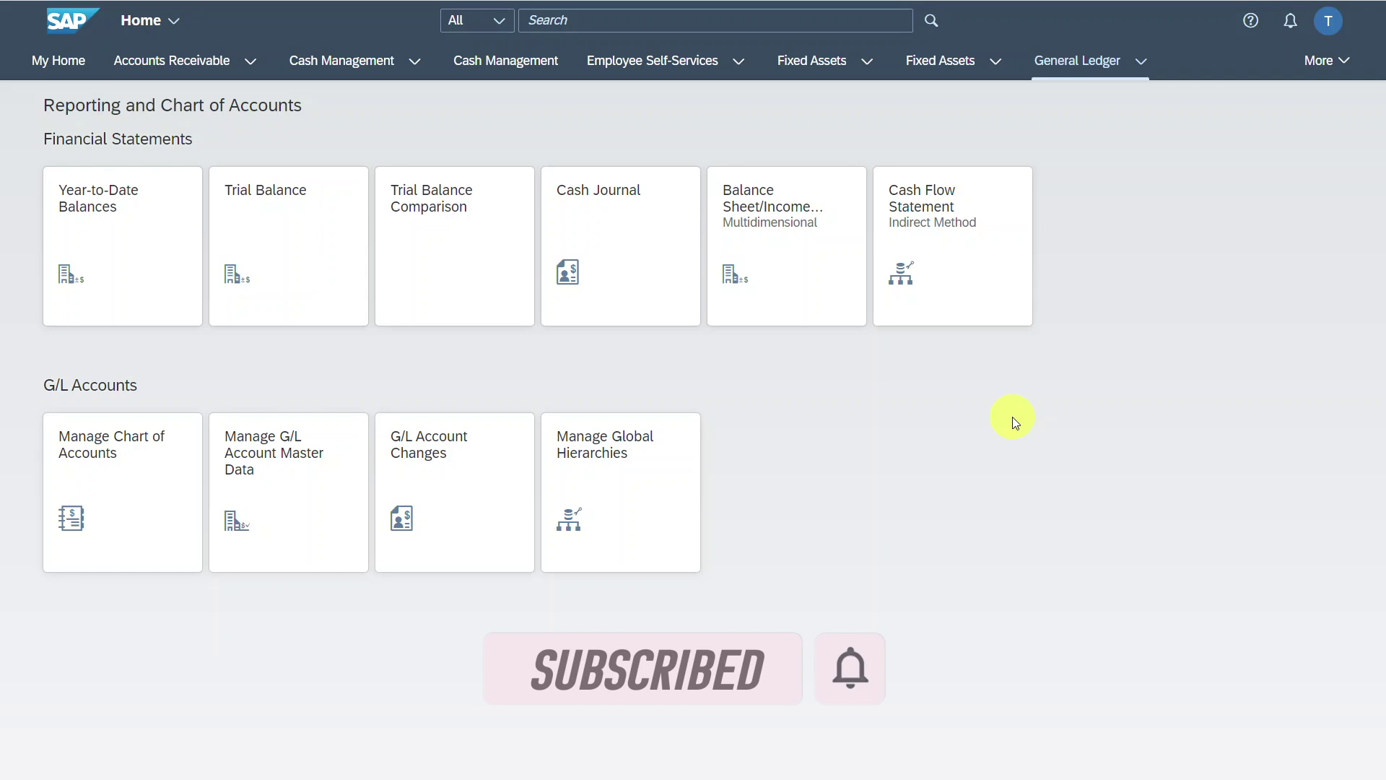
# Search for Post General Journal Entries and open that app.
pyautogui.click(625, 21)
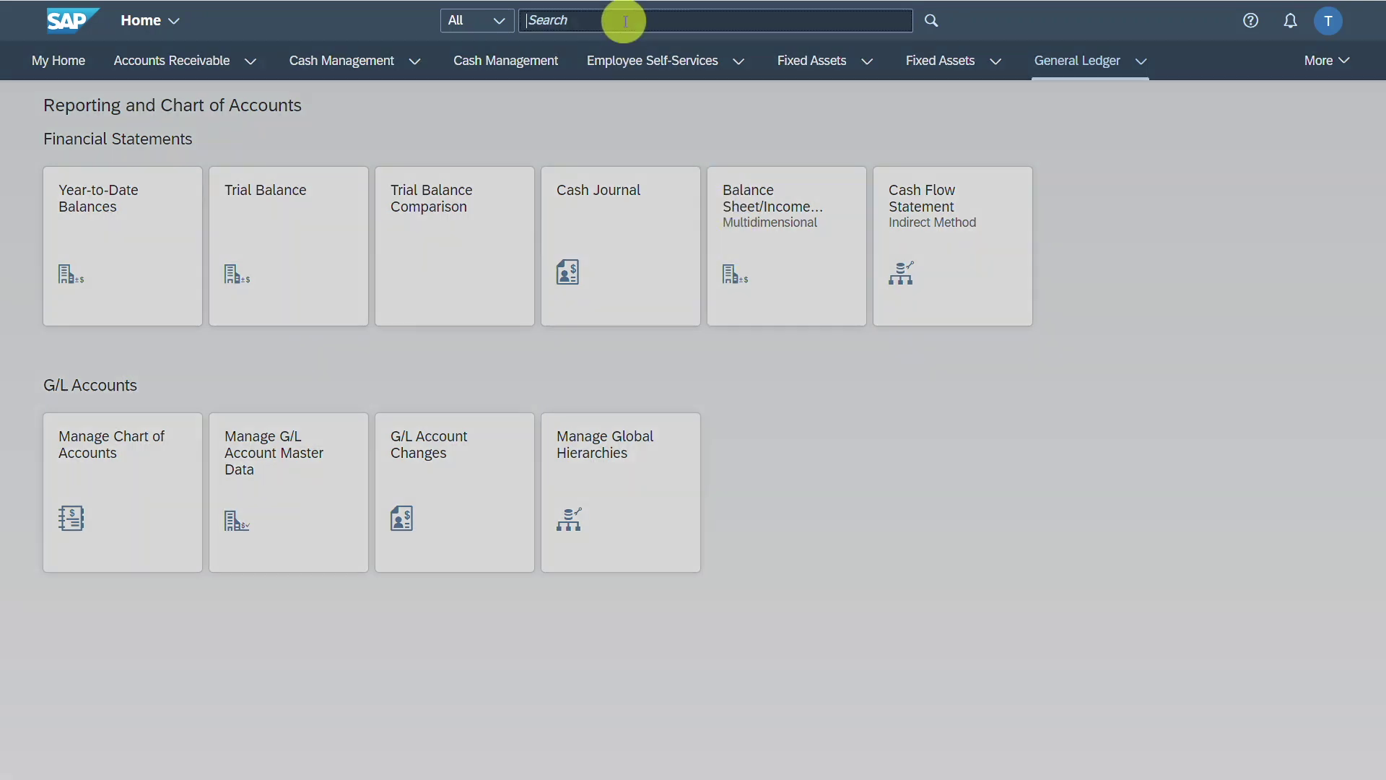
pyautogui.write('Post General Journal entries')
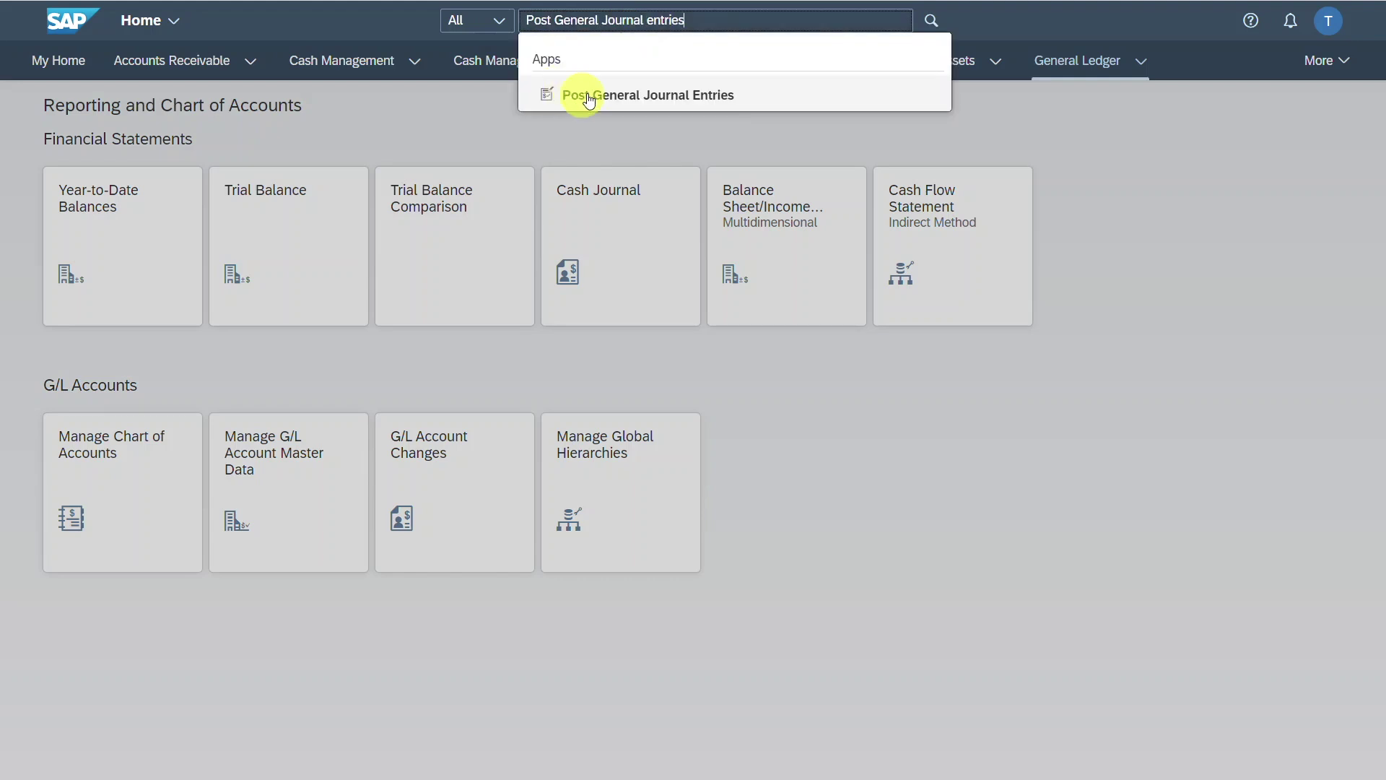
pyautogui.click(589, 101)
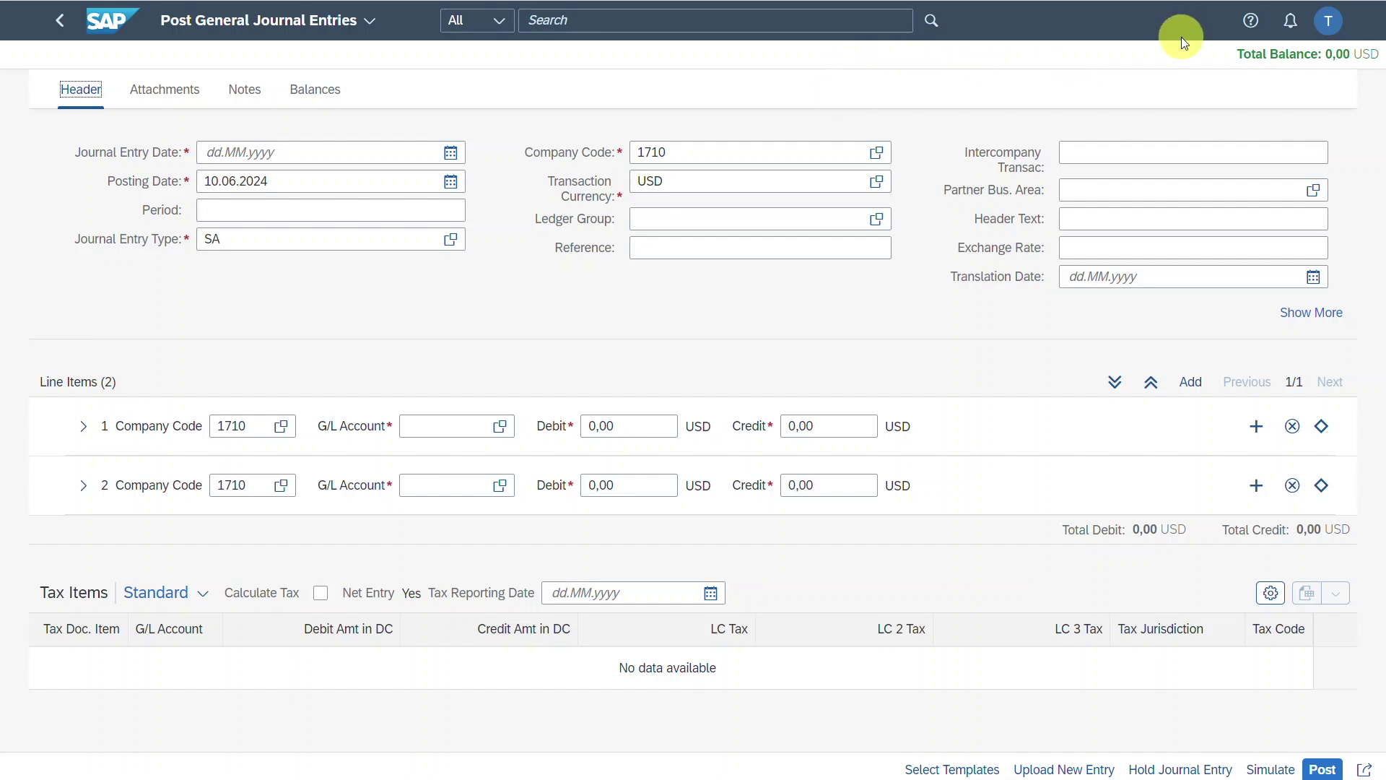
# Look up the application ID in the app's About information, then close it.
pyautogui.click(1331, 24)
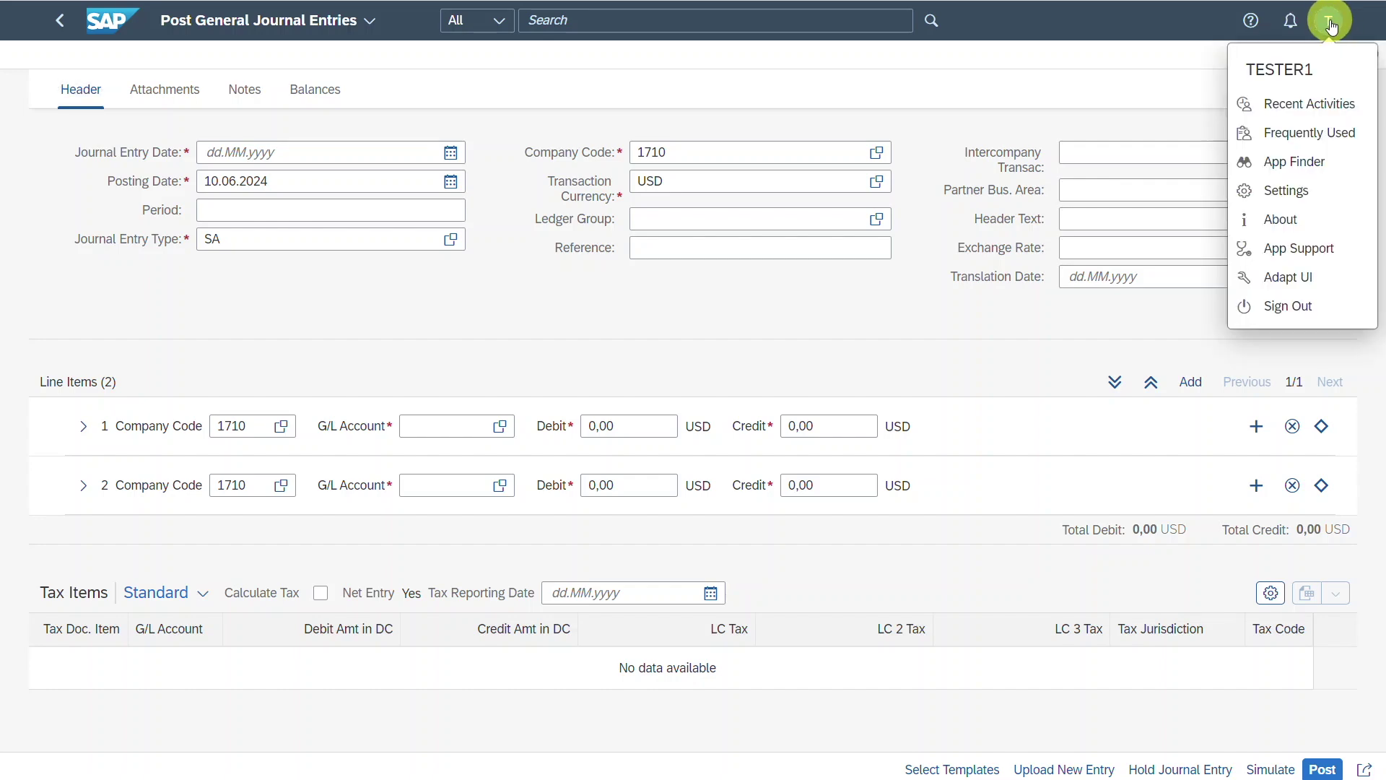
pyautogui.click(1308, 233)
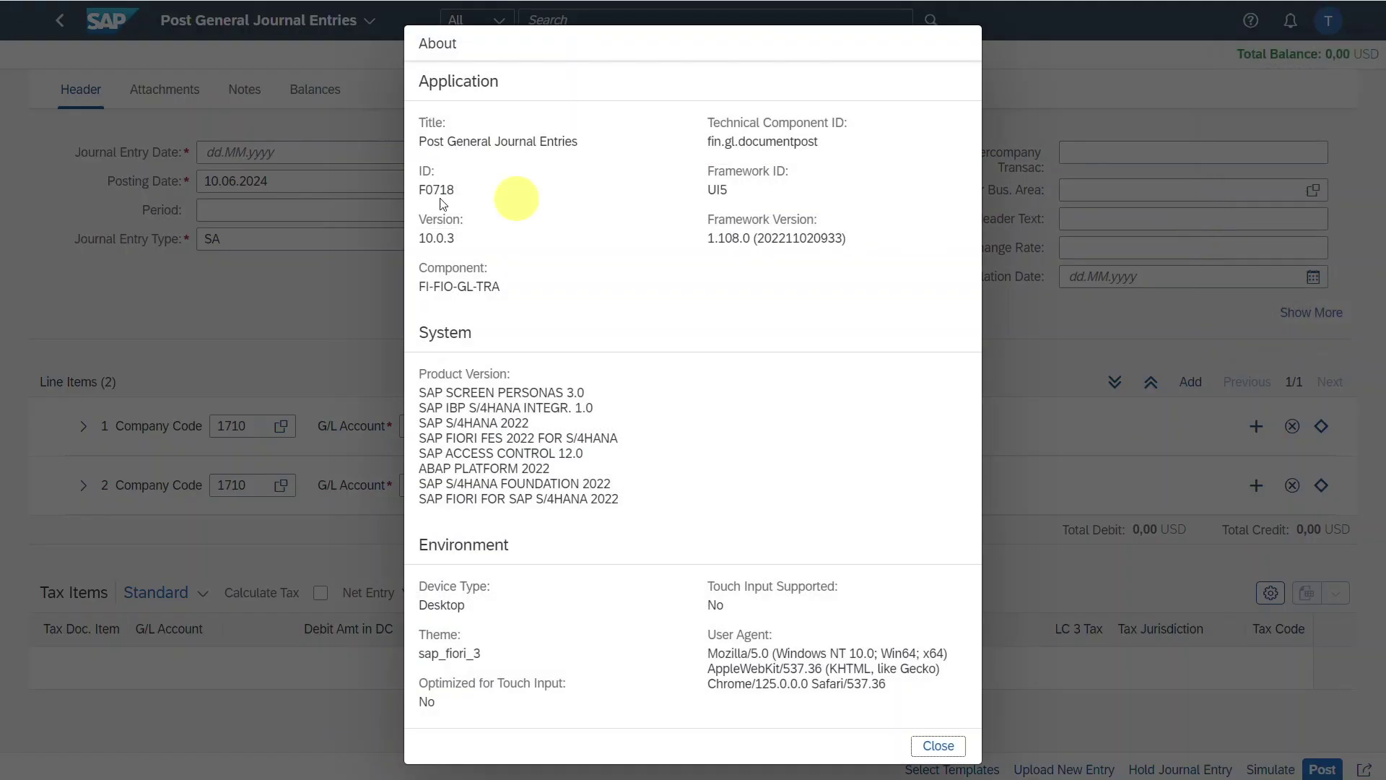
pyautogui.doubleClick(427, 191)
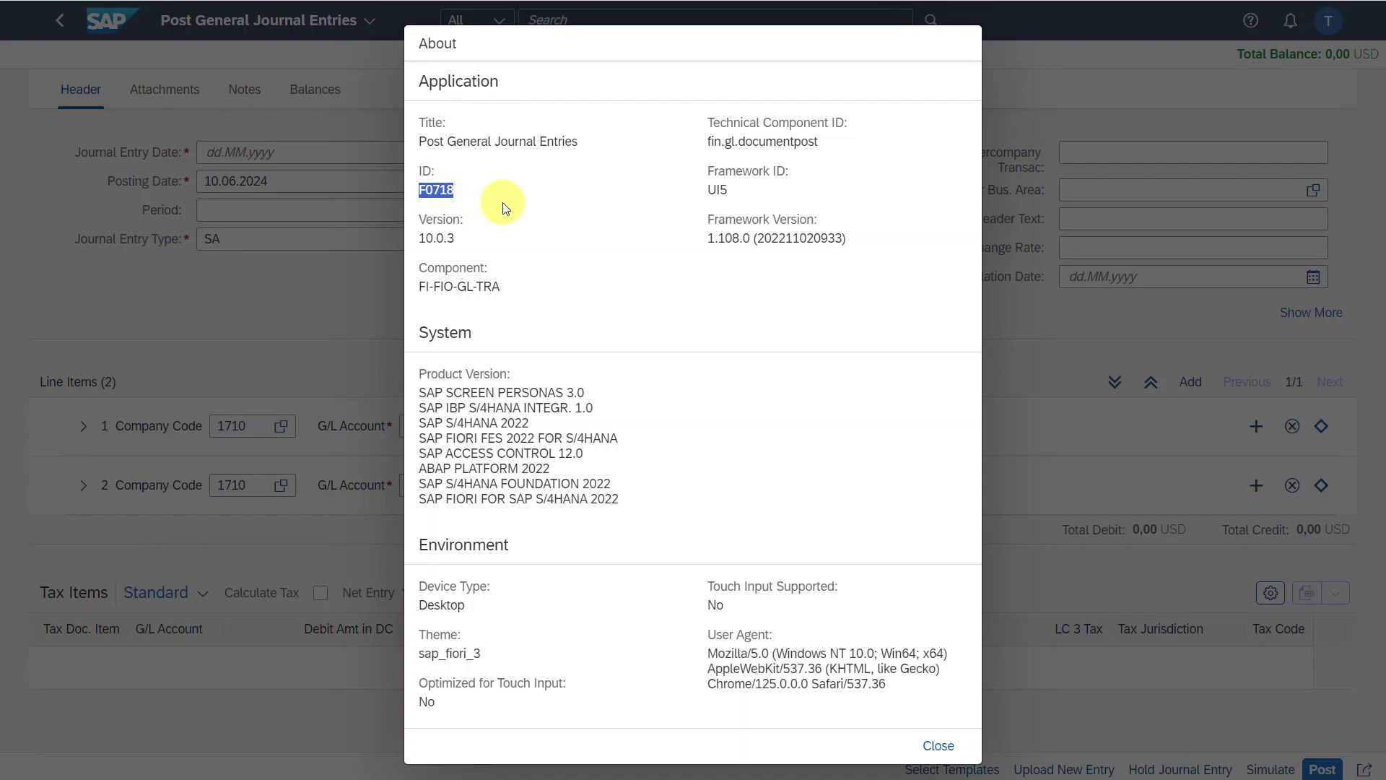
pyautogui.click(933, 744)
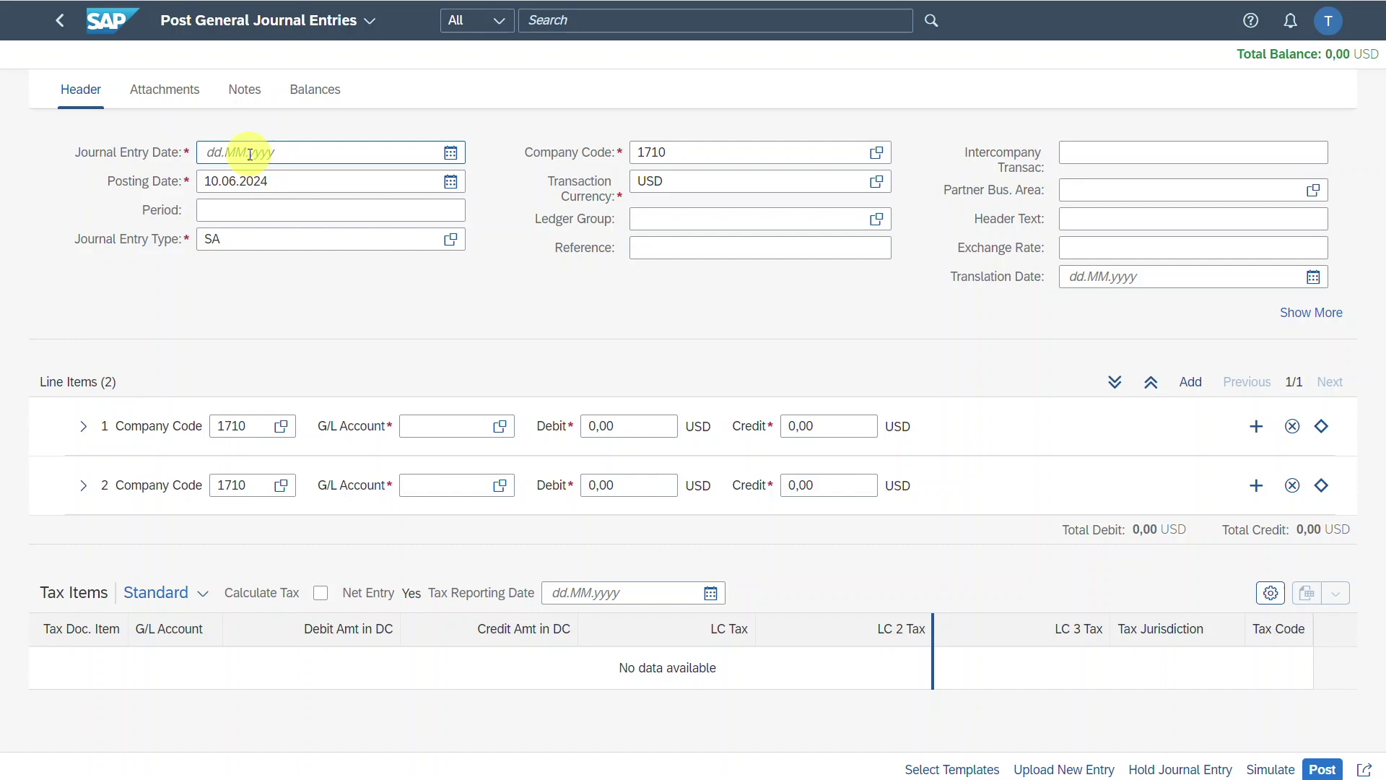
# Set the Journal Entry Date to 10.06.2024 by copying the Posting Date.
pyautogui.click(291, 148)
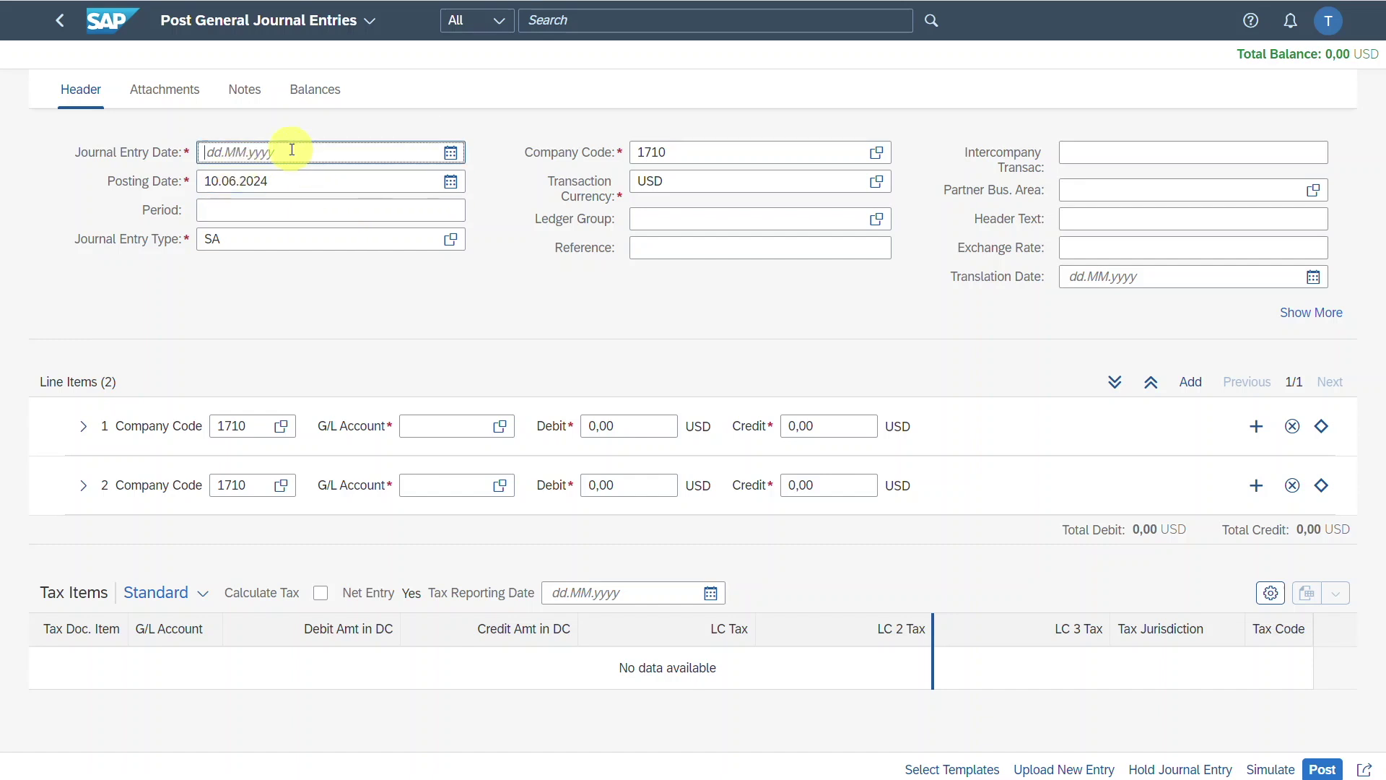
pyautogui.moveTo(283, 182); pyautogui.dragTo(169, 181)
pyautogui.hotkey('ctrl', 'c')
pyautogui.click(231, 151)
pyautogui.hotkey('ctrl', 'v')
# Review the journal entry header fields from posting date, period and entry type through ledger group and reference to exchange rate and translation date.
pyautogui.click(287, 177)
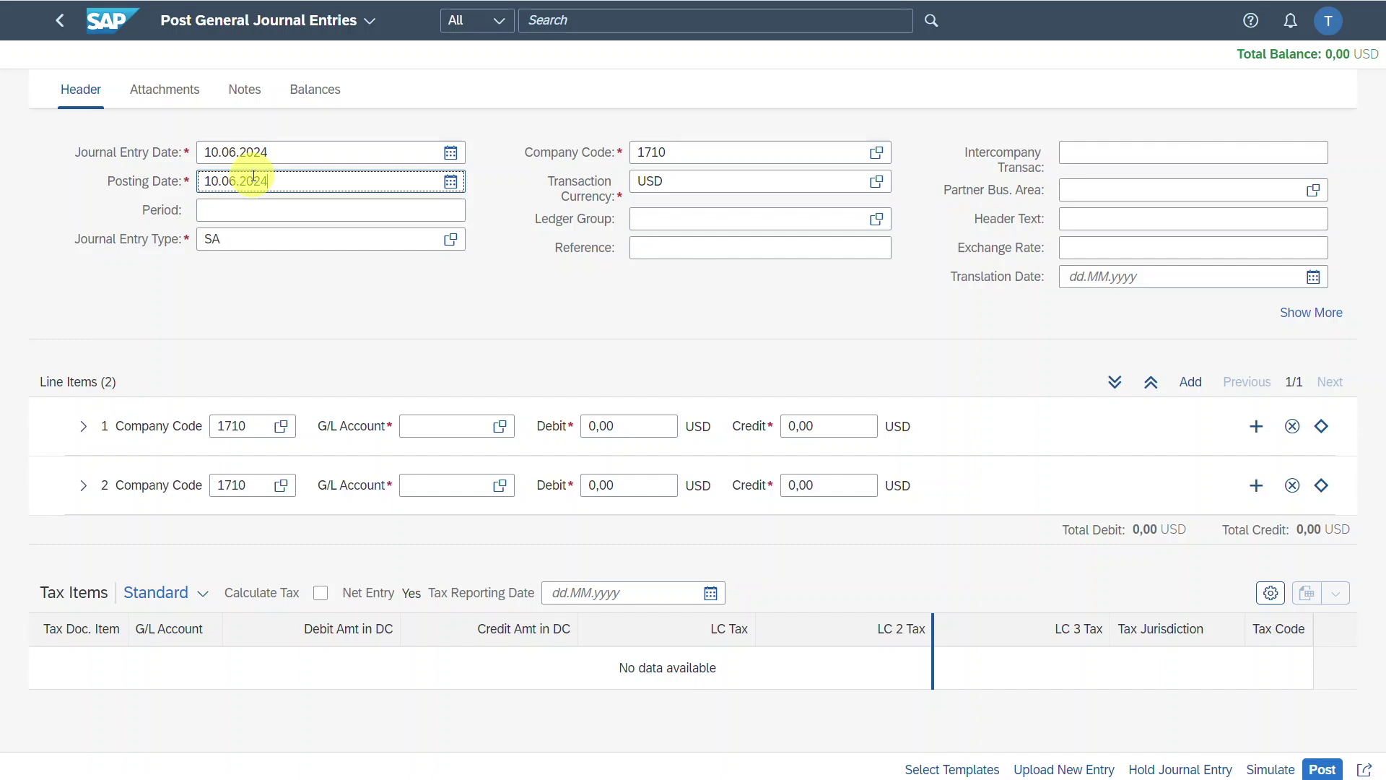
pyautogui.click(297, 210)
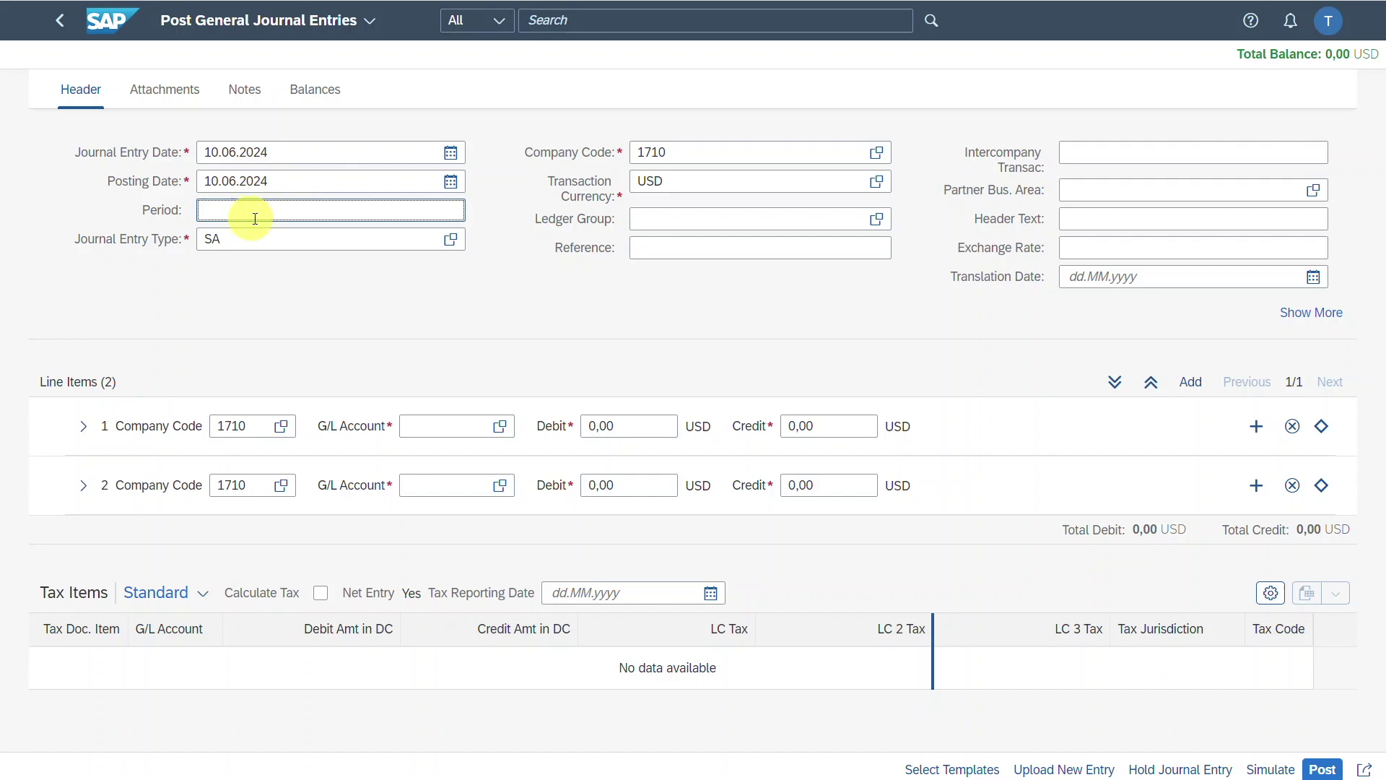
pyautogui.click(248, 240)
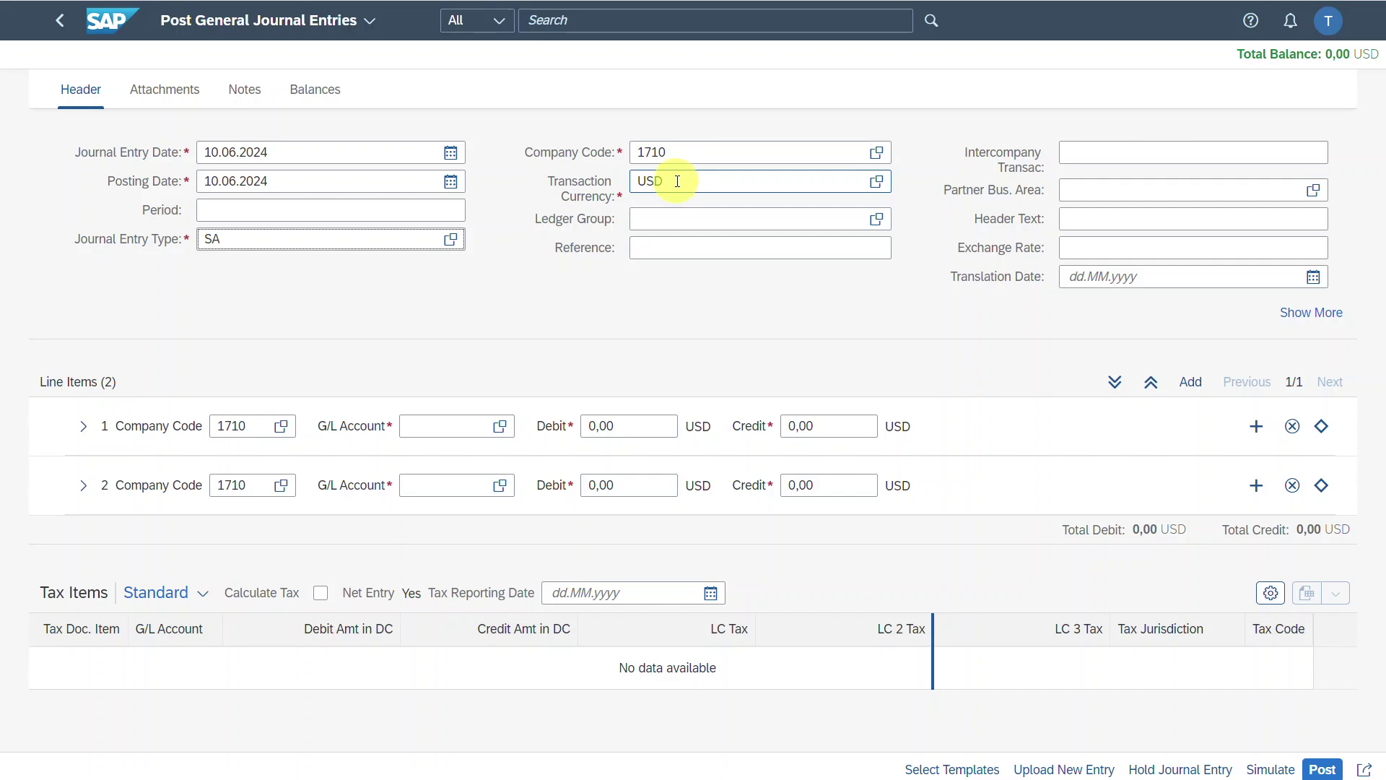
pyautogui.click(692, 218)
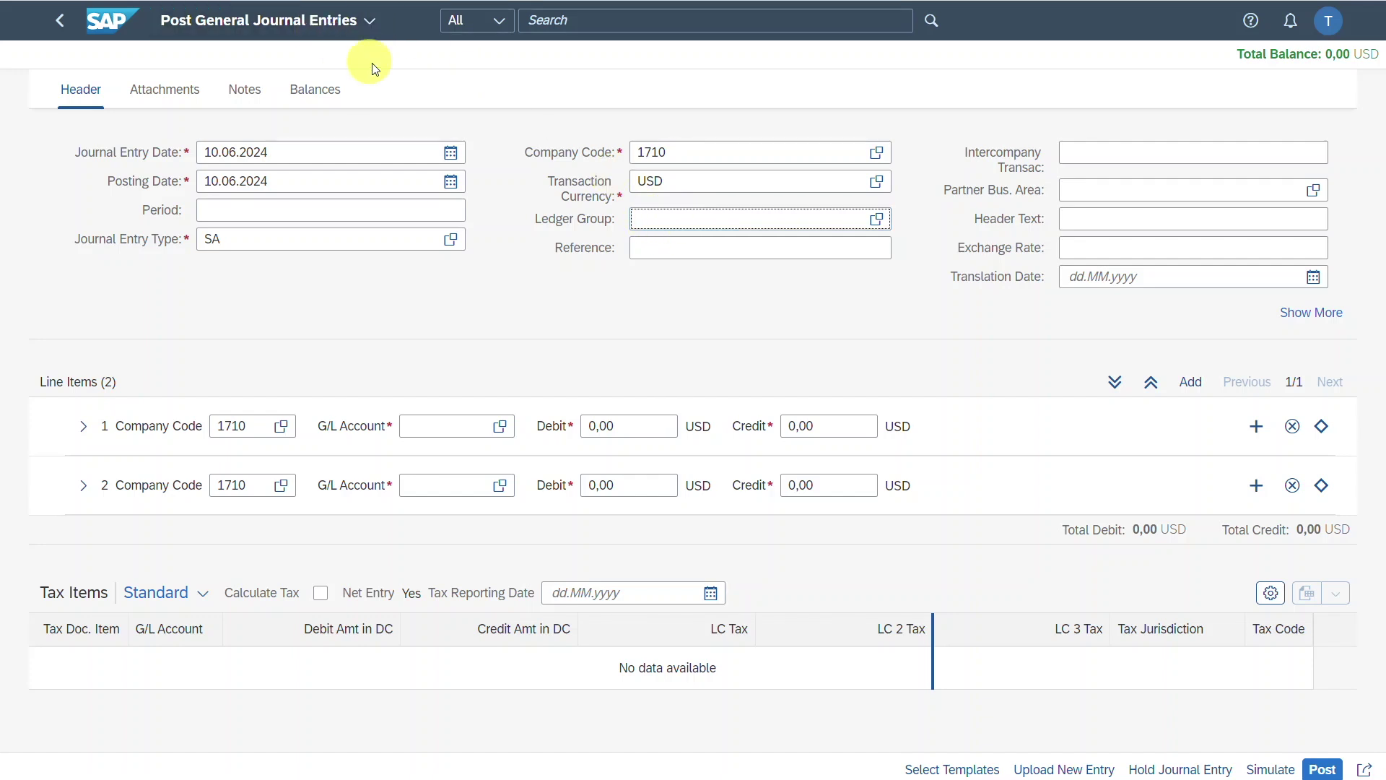
pyautogui.click(717, 249)
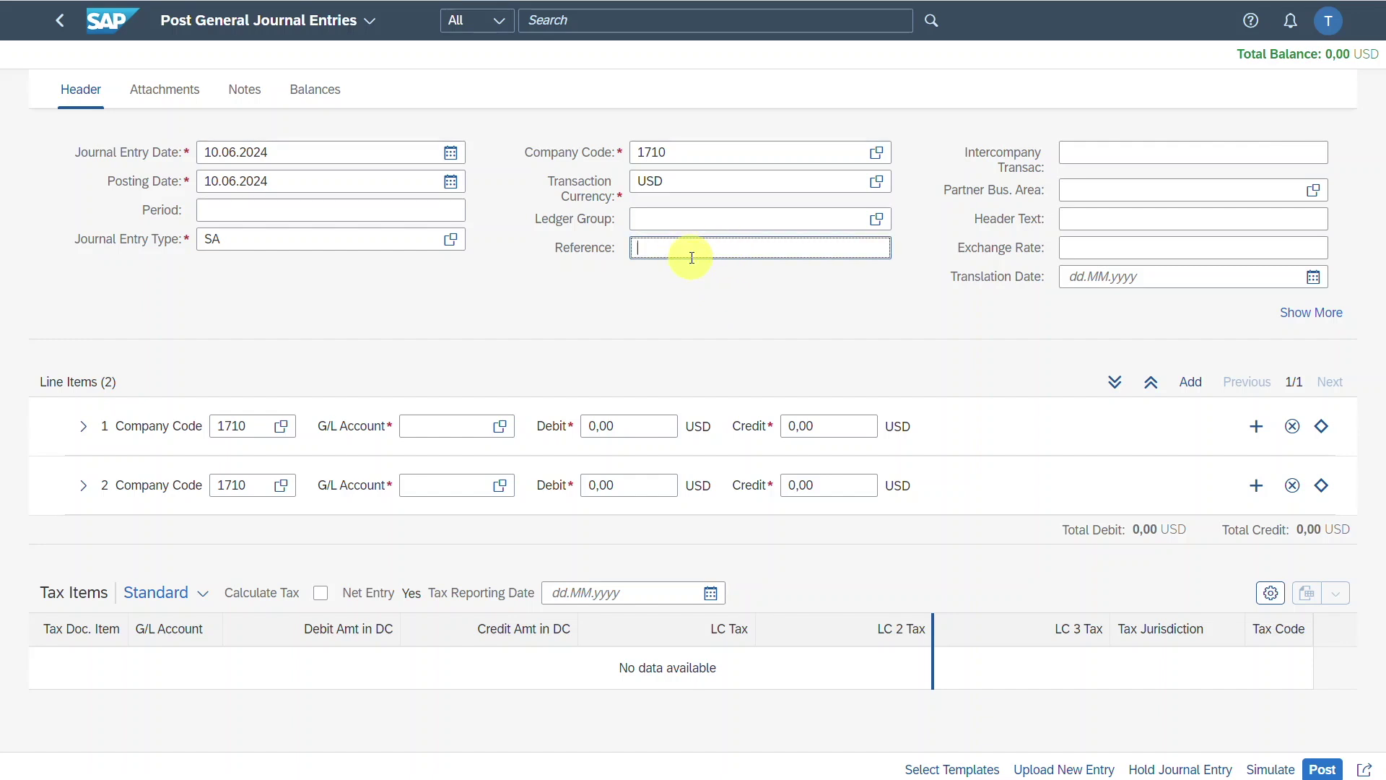
pyautogui.click(1080, 155)
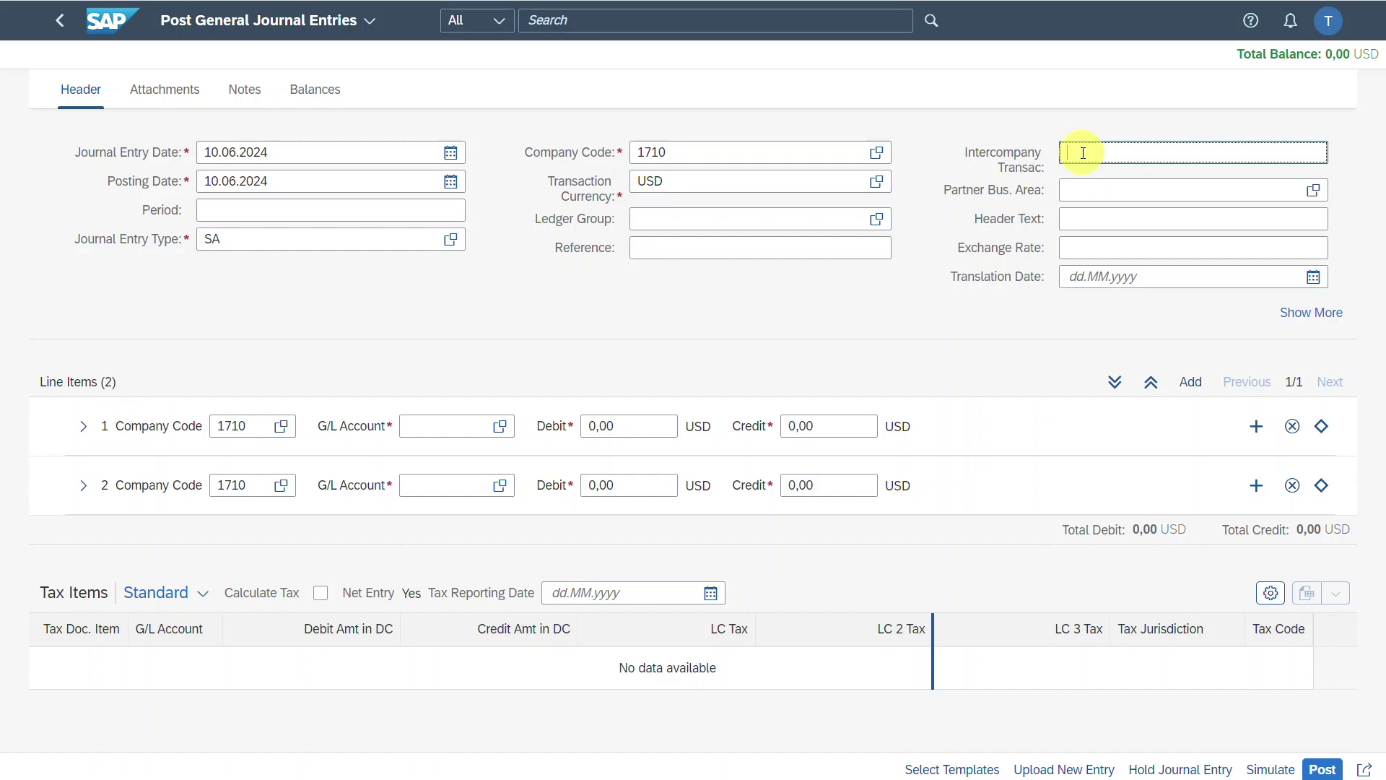
pyautogui.click(1083, 189)
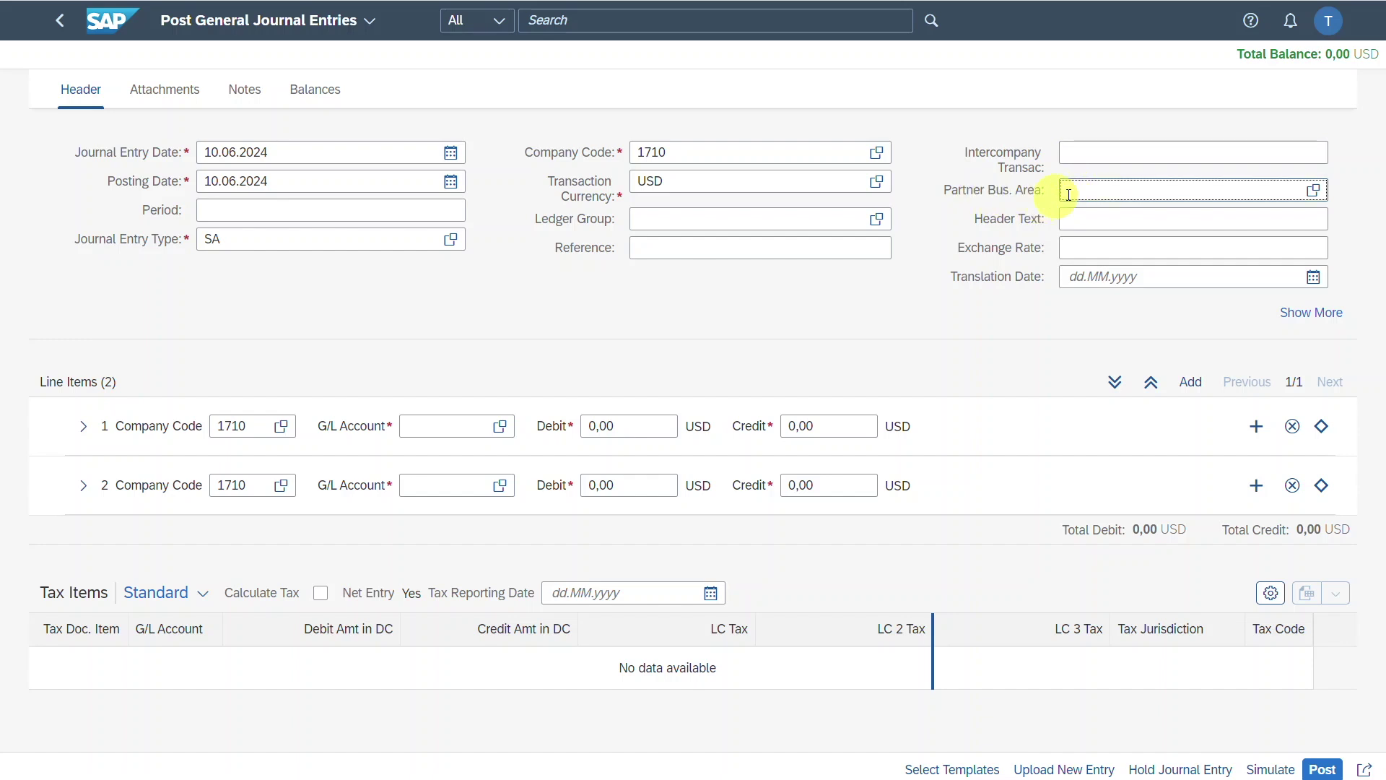
pyautogui.click(1087, 221)
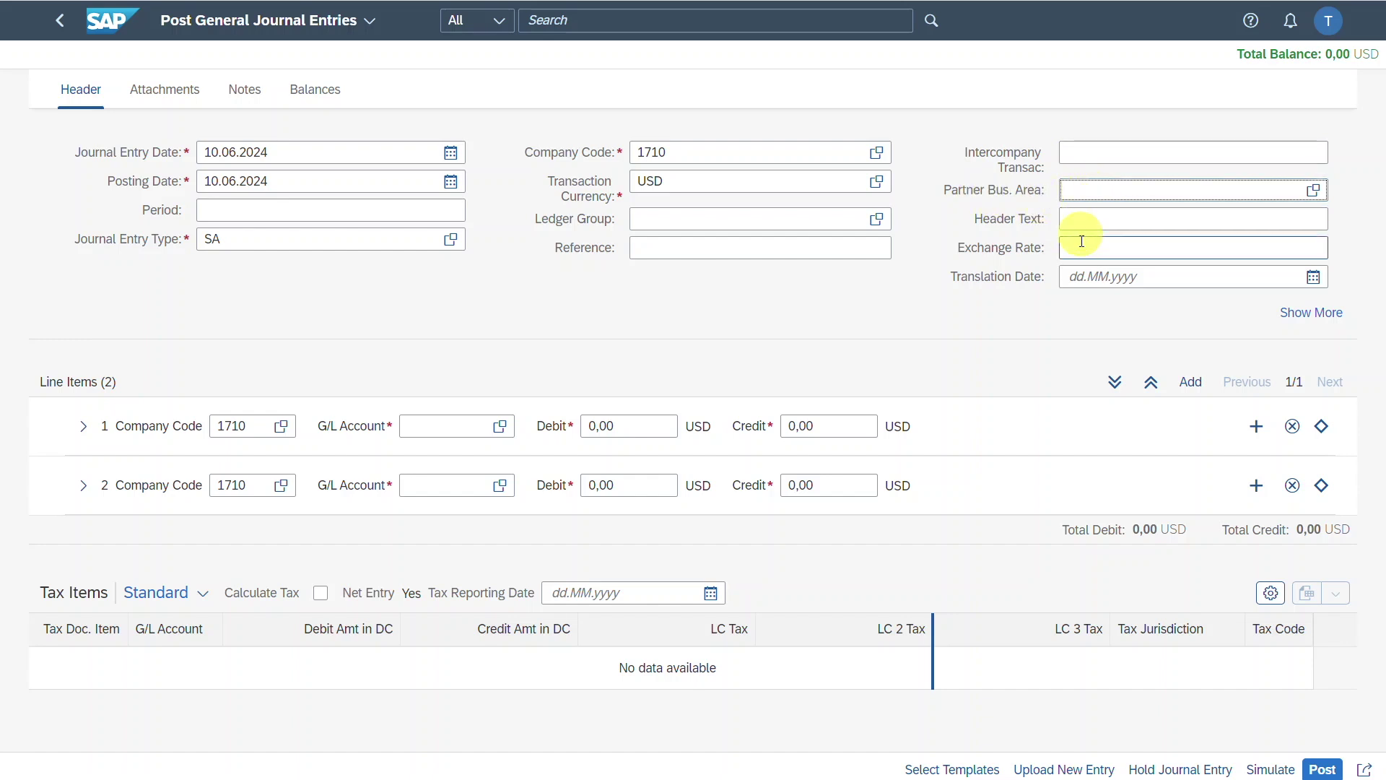
pyautogui.click(1085, 248)
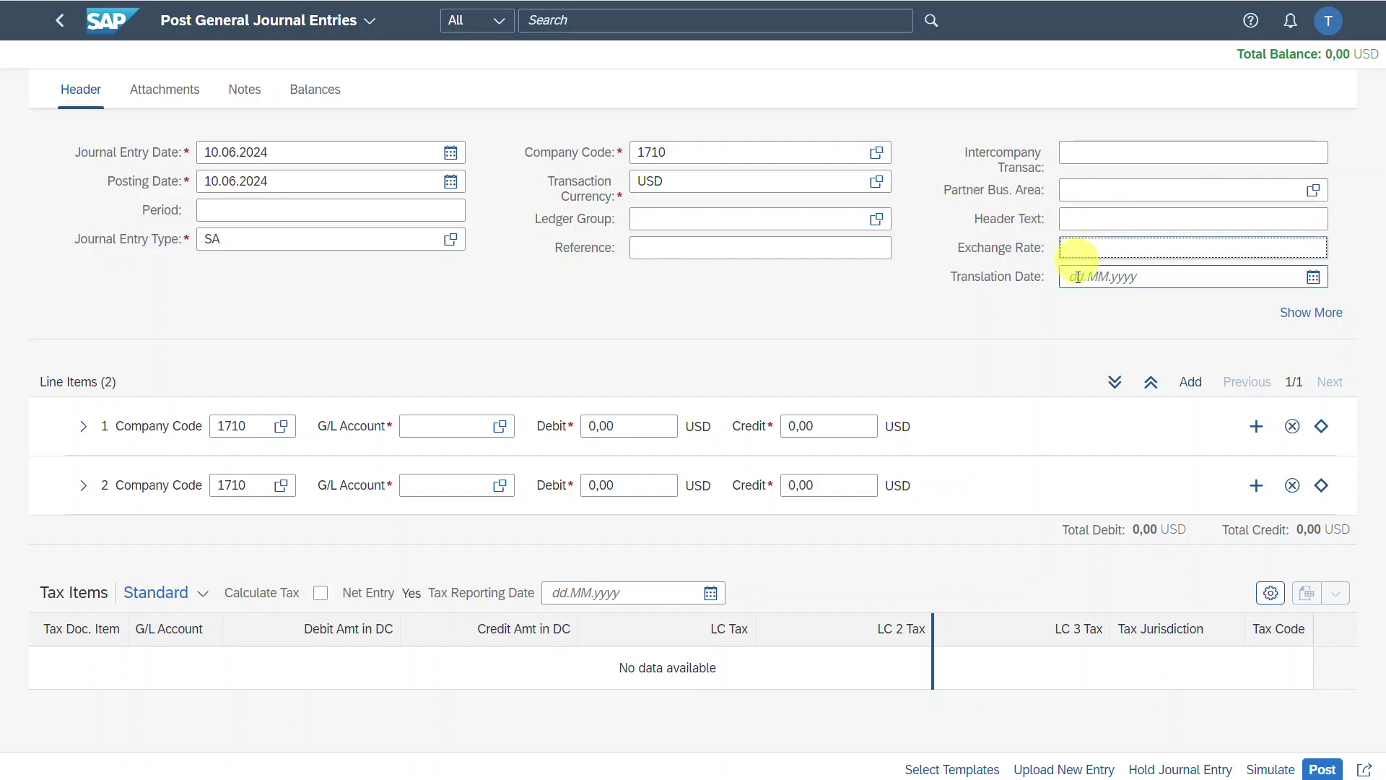
pyautogui.click(1092, 280)
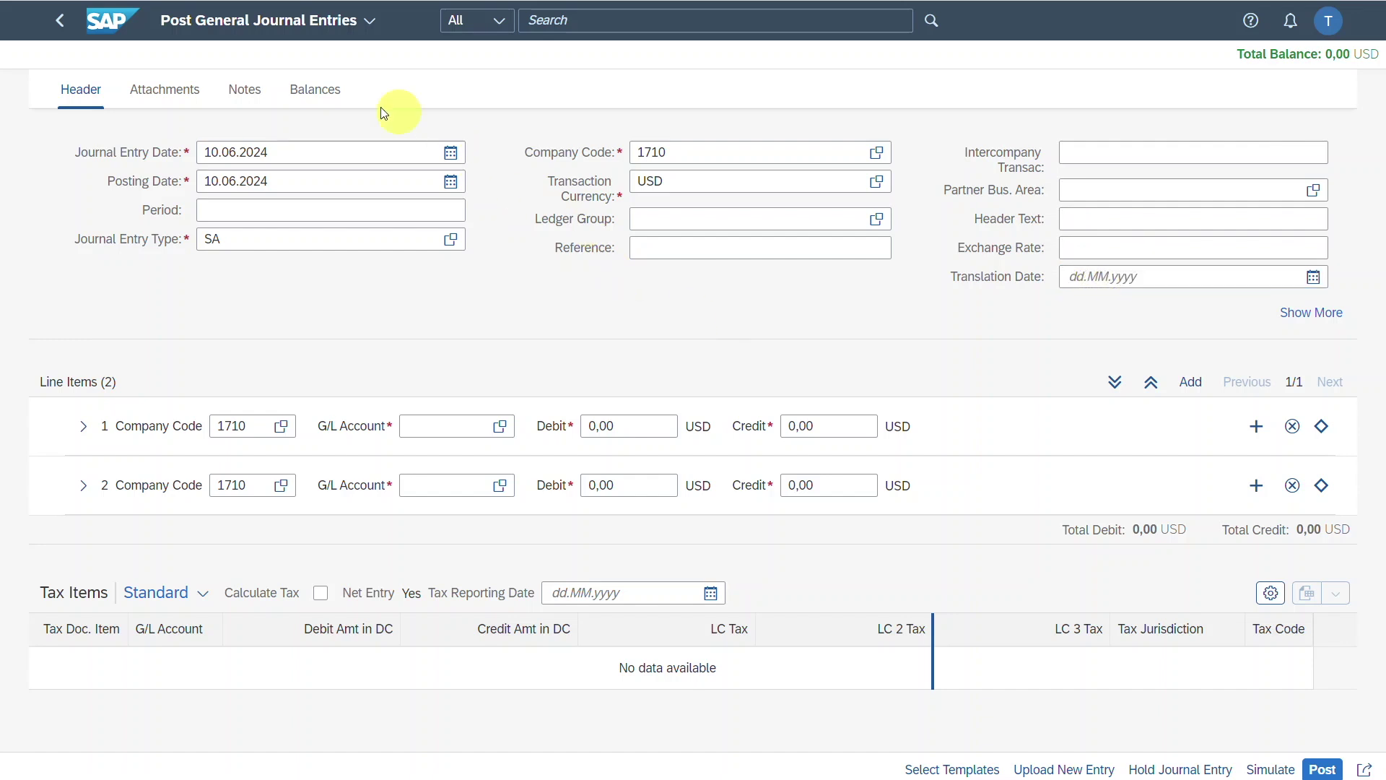
pyautogui.click(858, 285)
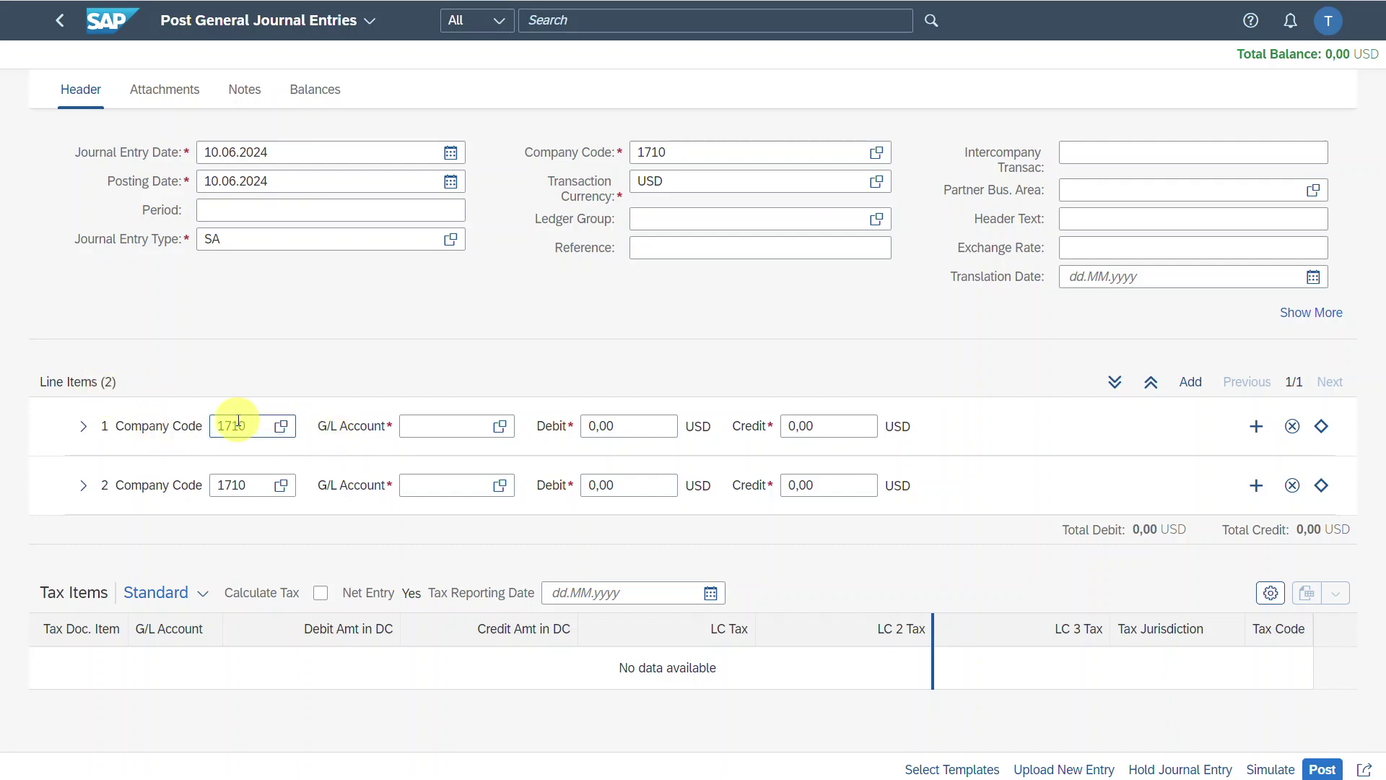
# Fill line item 1 with G/L account BANK and a debit of 1.000 USD.
pyautogui.click(429, 427)
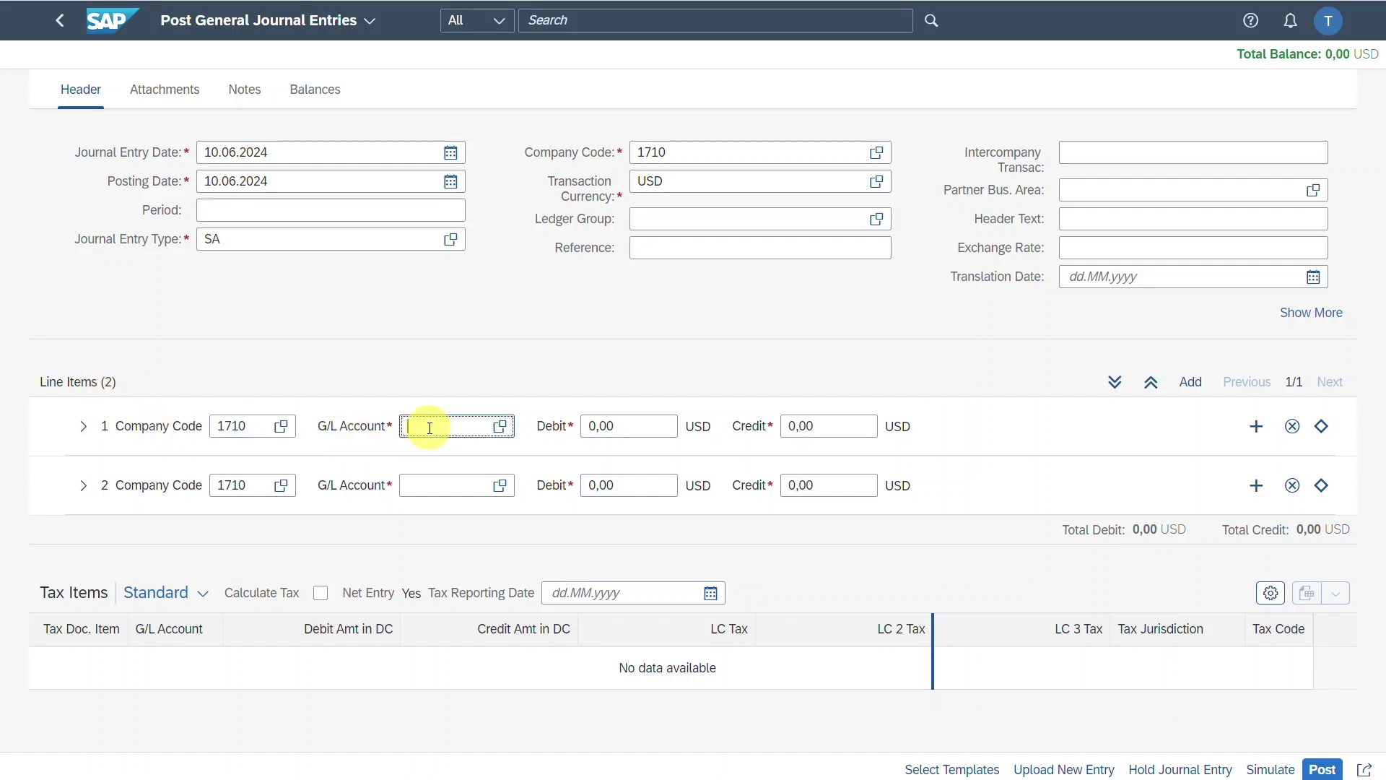
pyautogui.write('BANK')
pyautogui.click(630, 431)
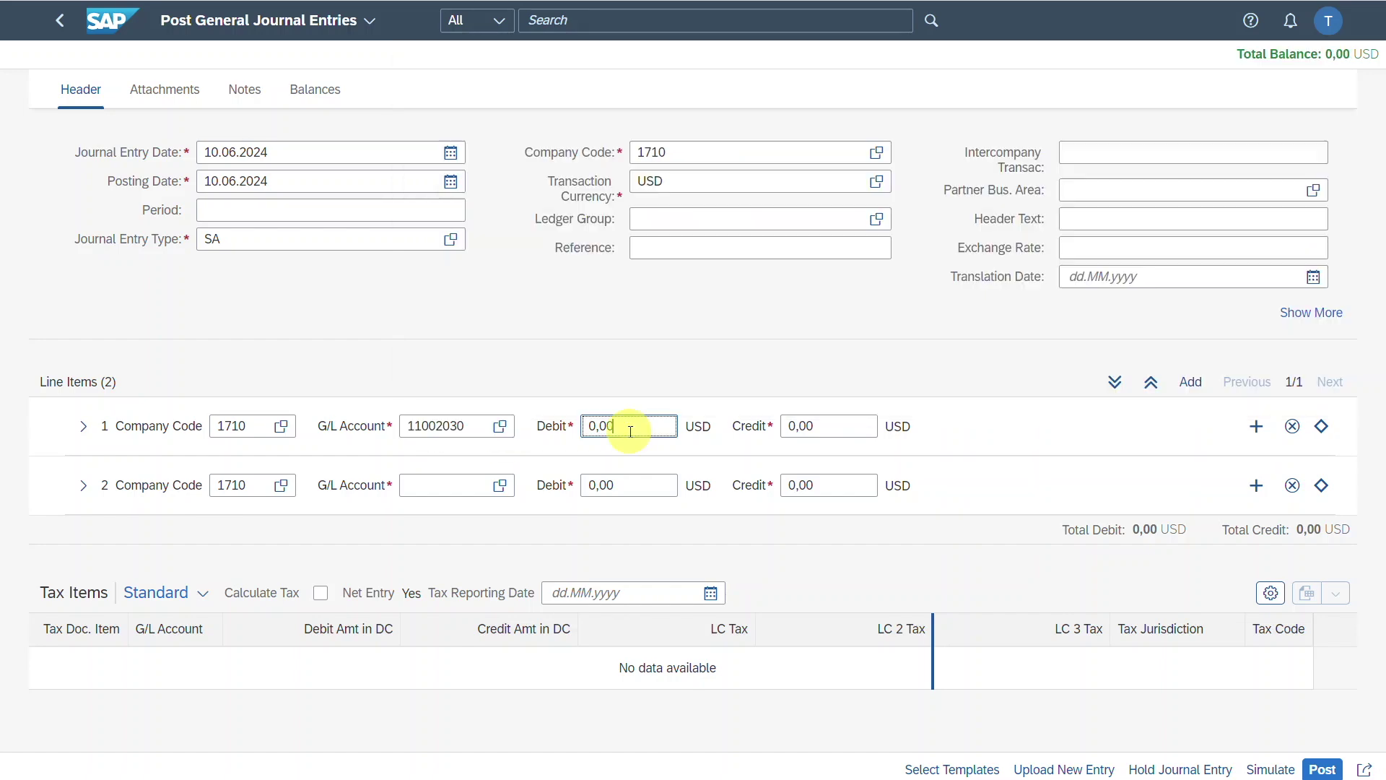
pyautogui.doubleClick(604, 427)
pyautogui.write('1')
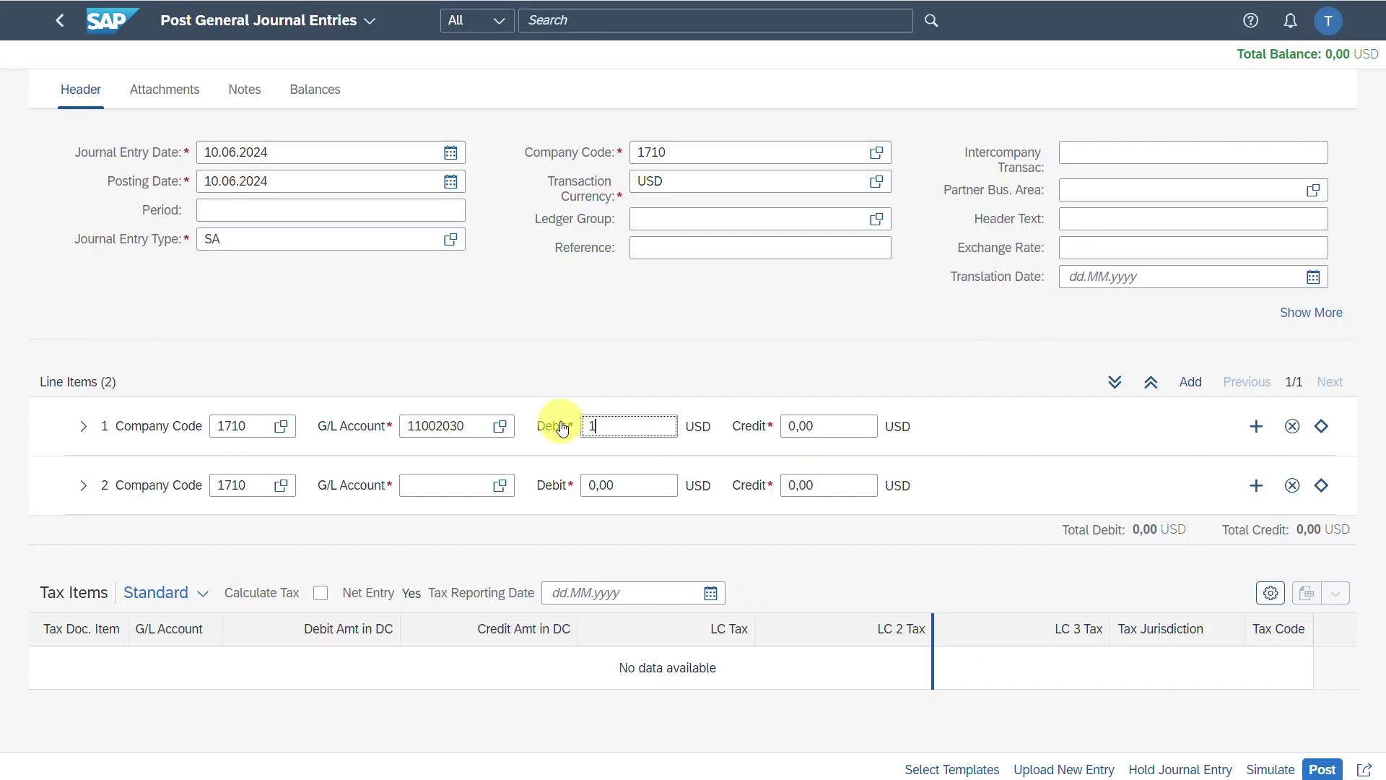
pyautogui.write('.000')
pyautogui.press('Tab')
# Fill line item 2 with G/L account CASH and a credit of 1.000 USD.
pyautogui.click(231, 485)
pyautogui.click(417, 485)
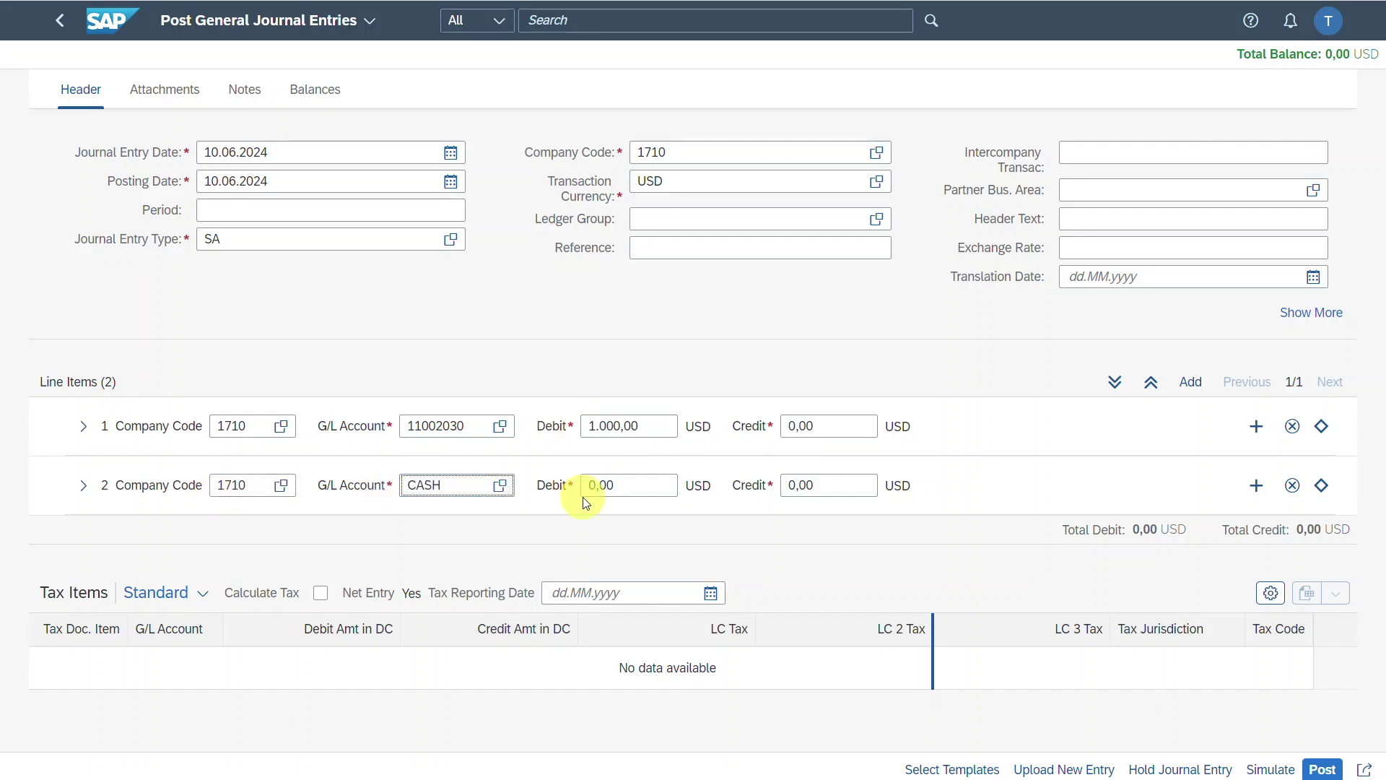
pyautogui.click(659, 560)
pyautogui.doubleClick(841, 485)
pyautogui.write('1.000')
pyautogui.click(928, 388)
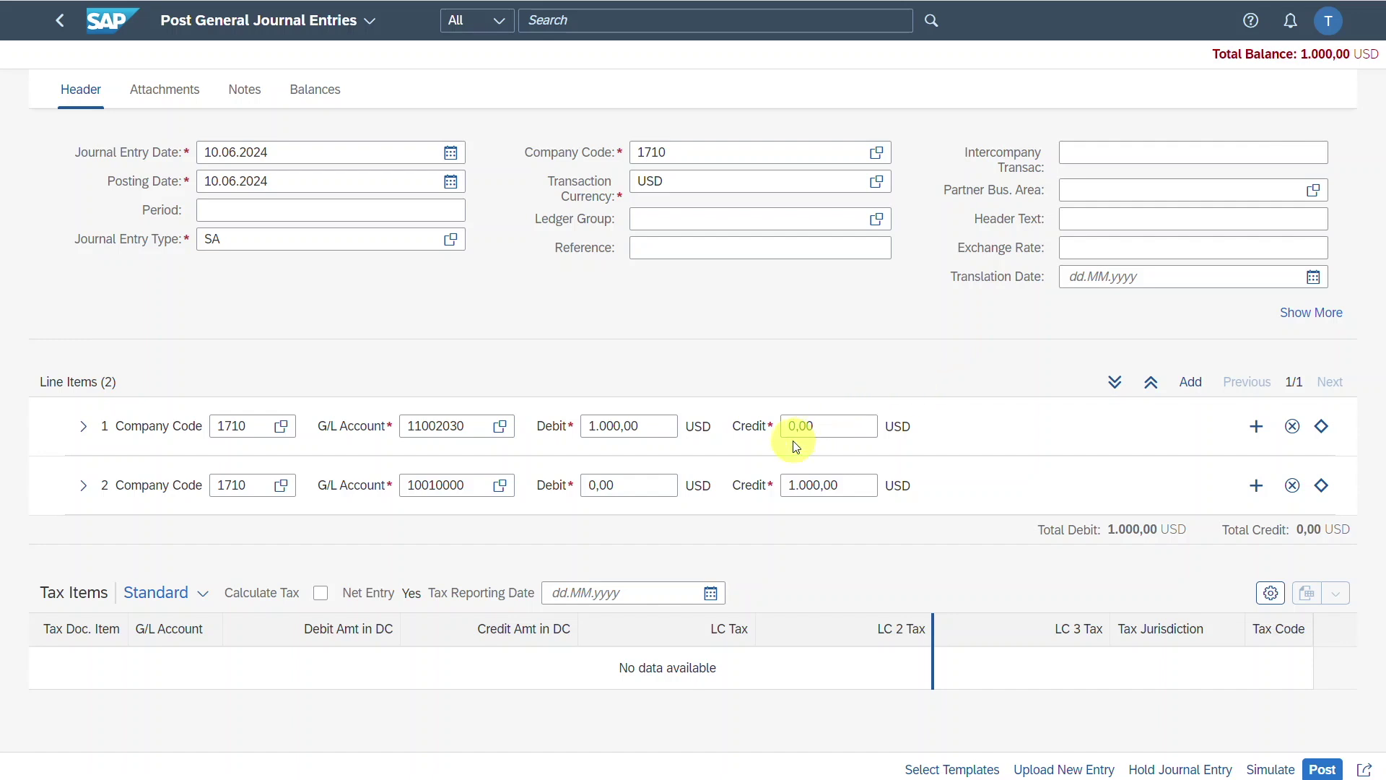
# Expand line item 1 and review its additional detail fields, including item text, assignment, value date and house bank.
pyautogui.click(84, 427)
pyautogui.scroll(-2, 559, 555)
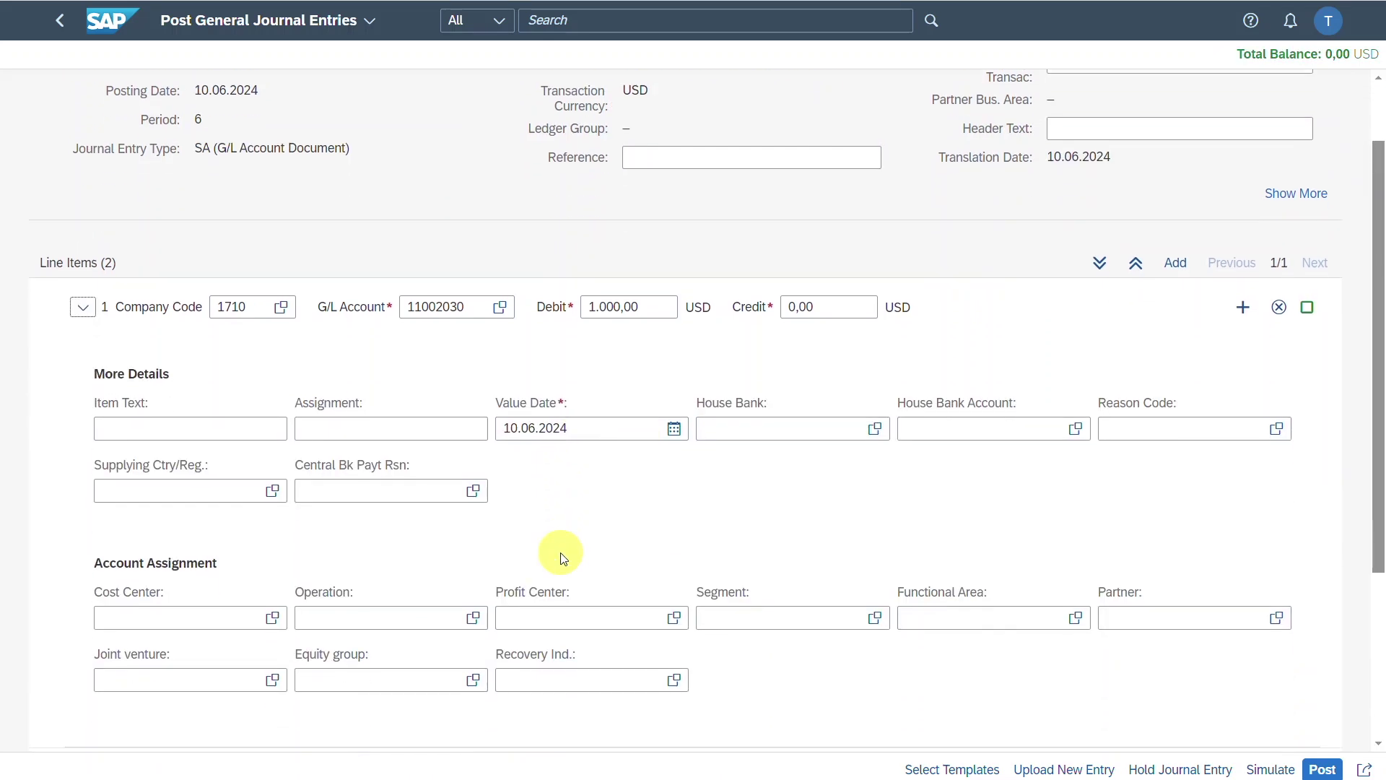
pyautogui.scroll(-1, 578, 530)
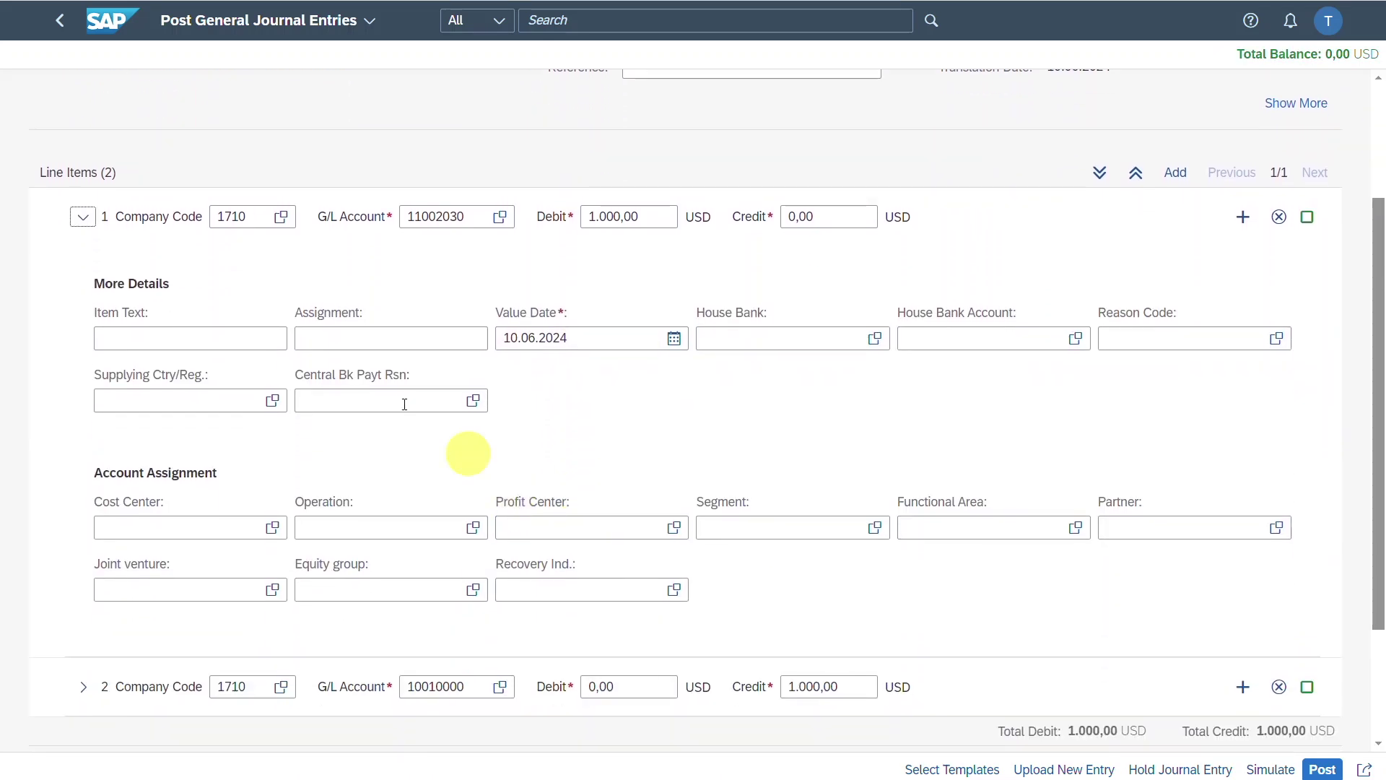
pyautogui.click(223, 340)
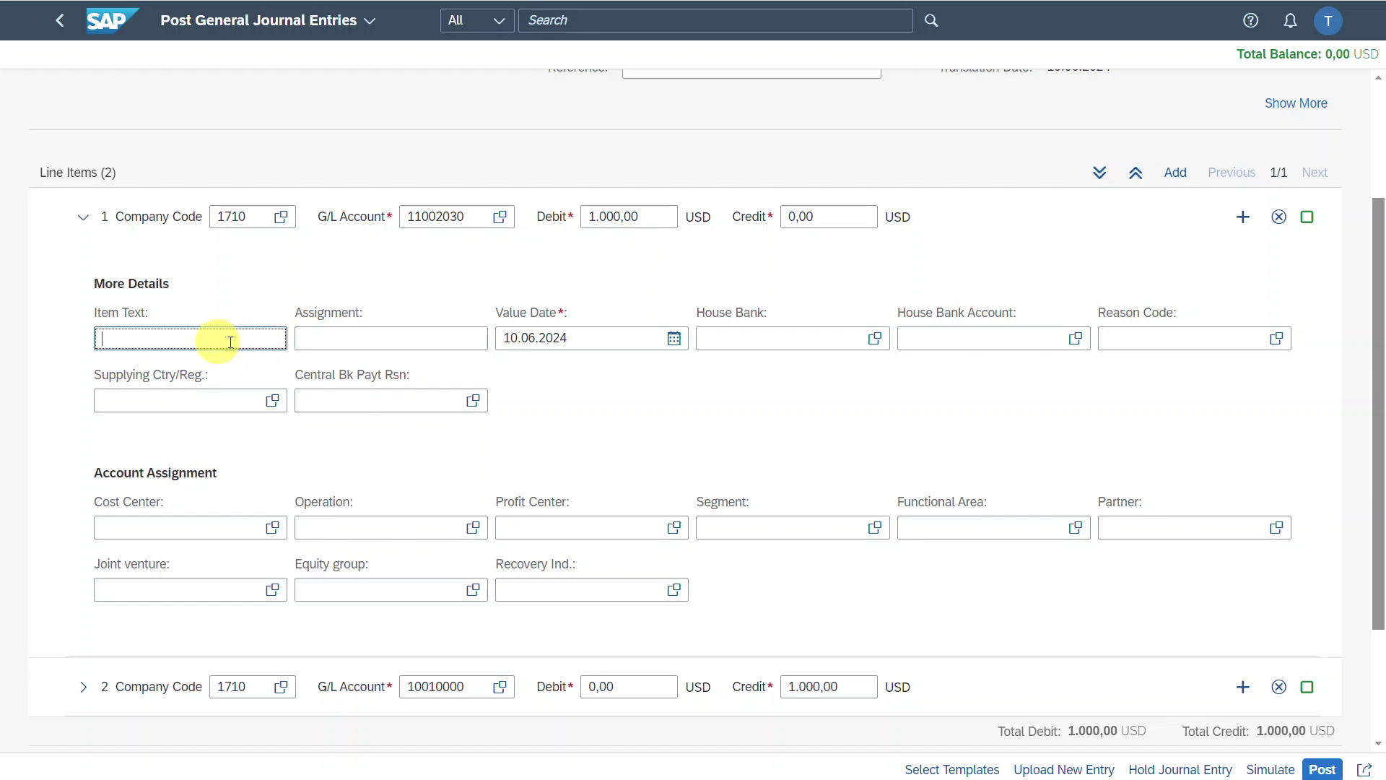
pyautogui.click(386, 342)
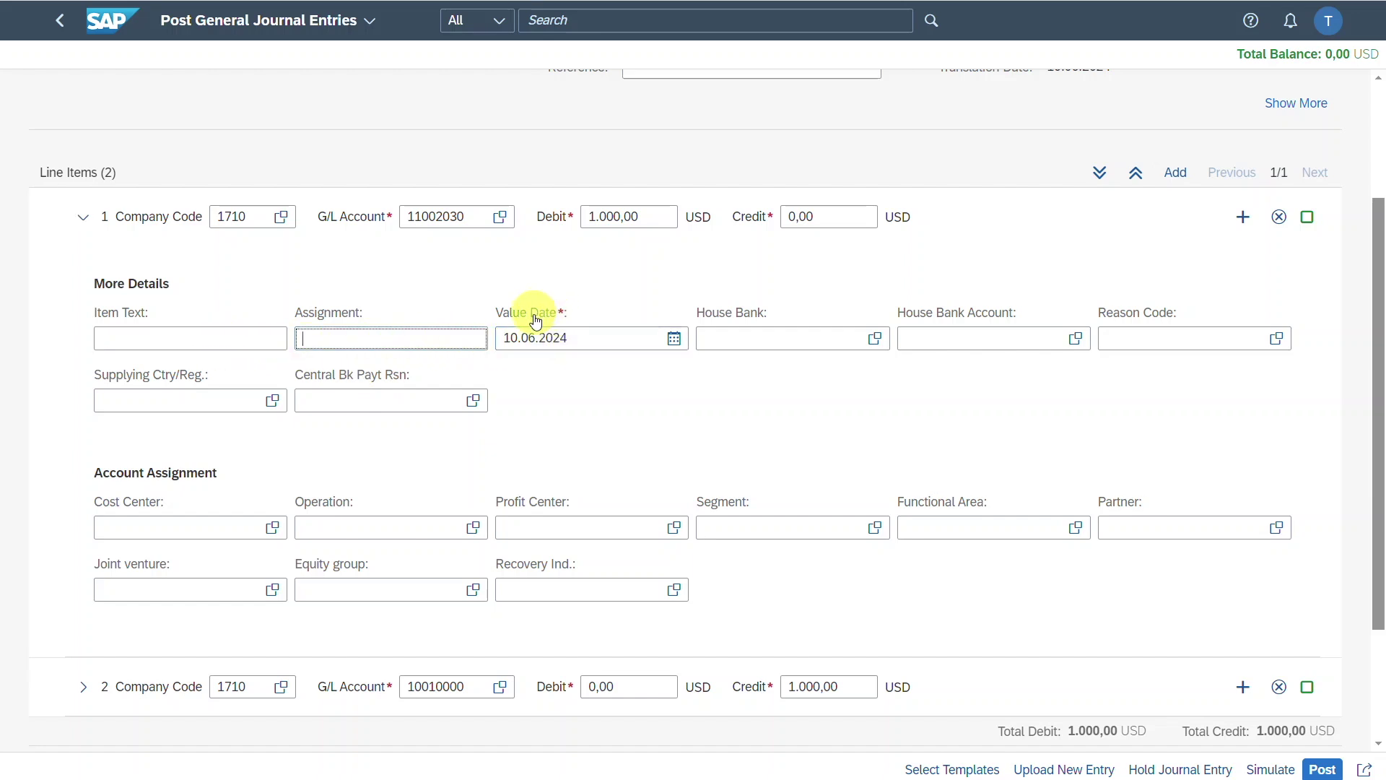
pyautogui.click(560, 318)
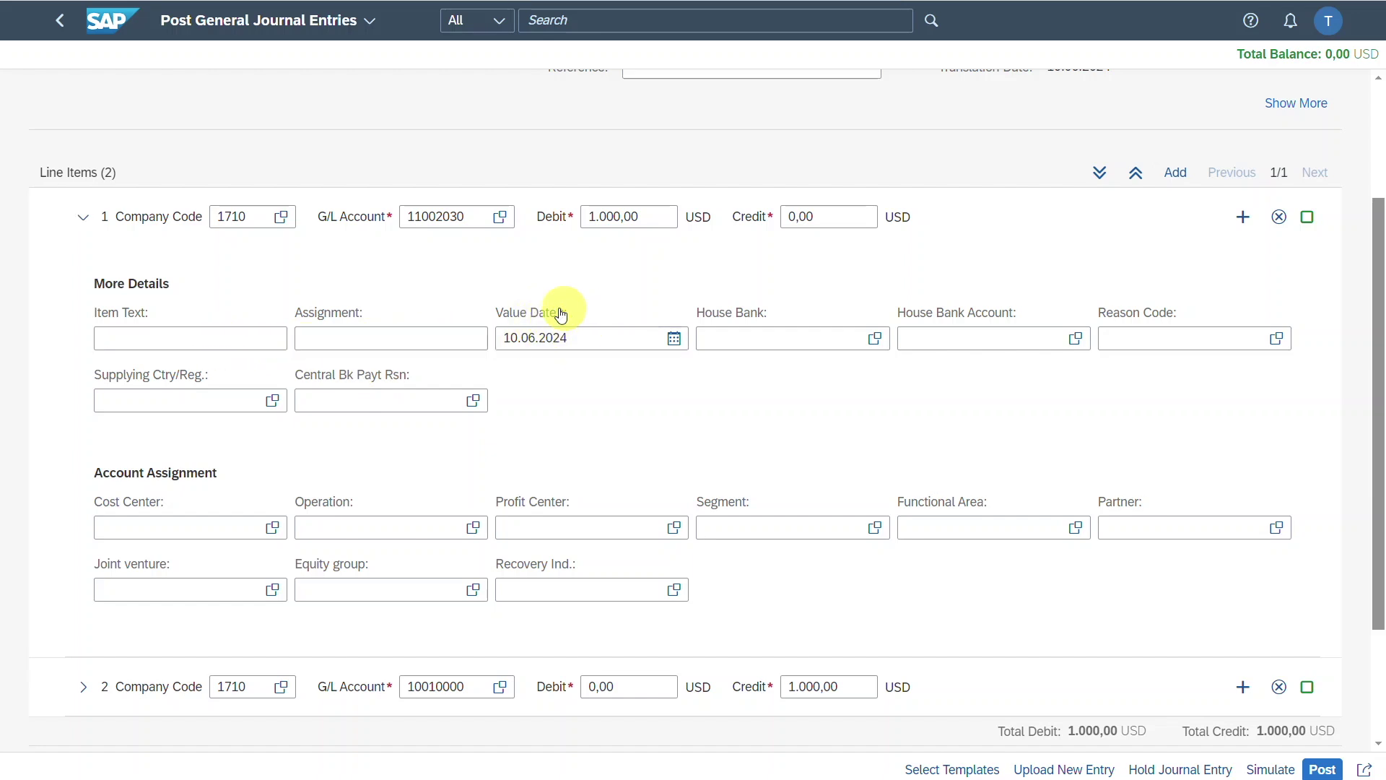
pyautogui.click(762, 338)
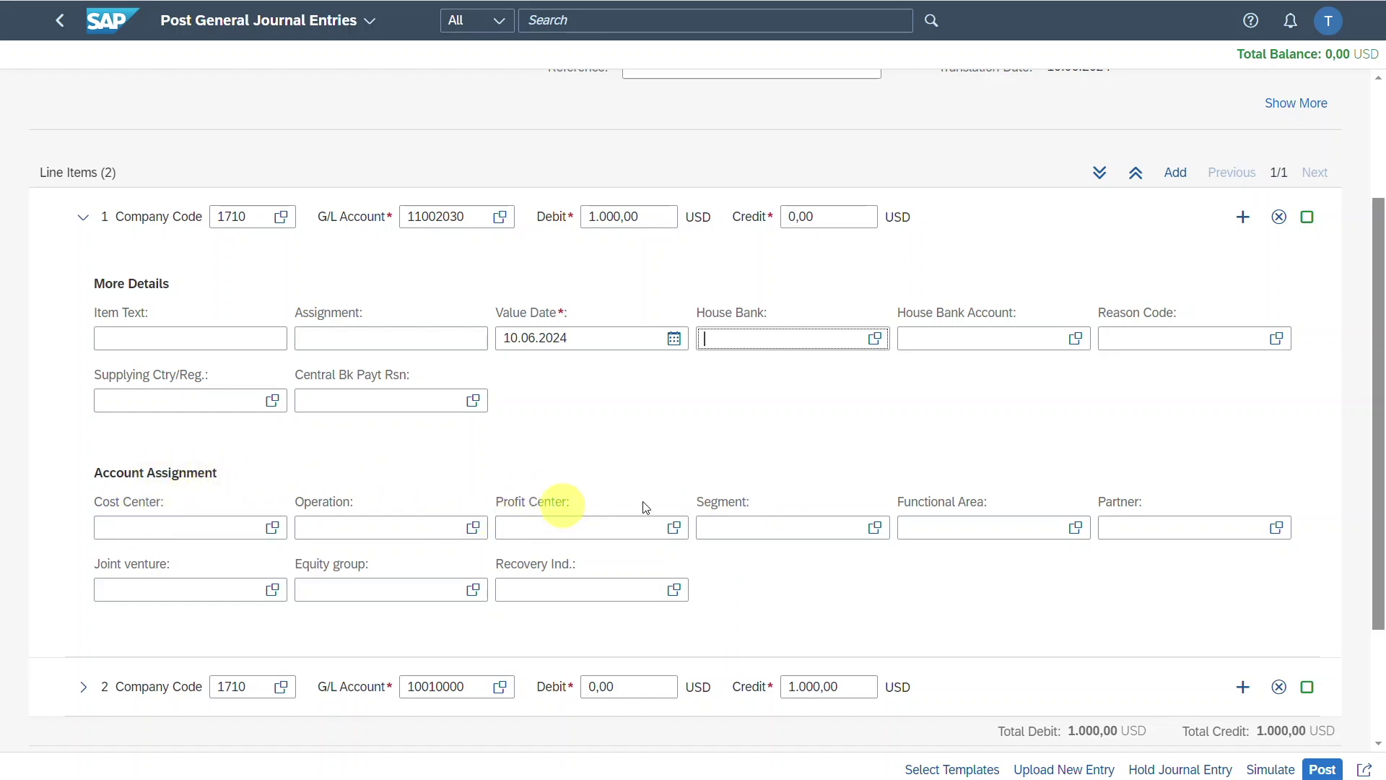
# Expand line item 2 and review its additional details, profitability segment option and account assignment fields.
pyautogui.scroll(-1, 742, 505)
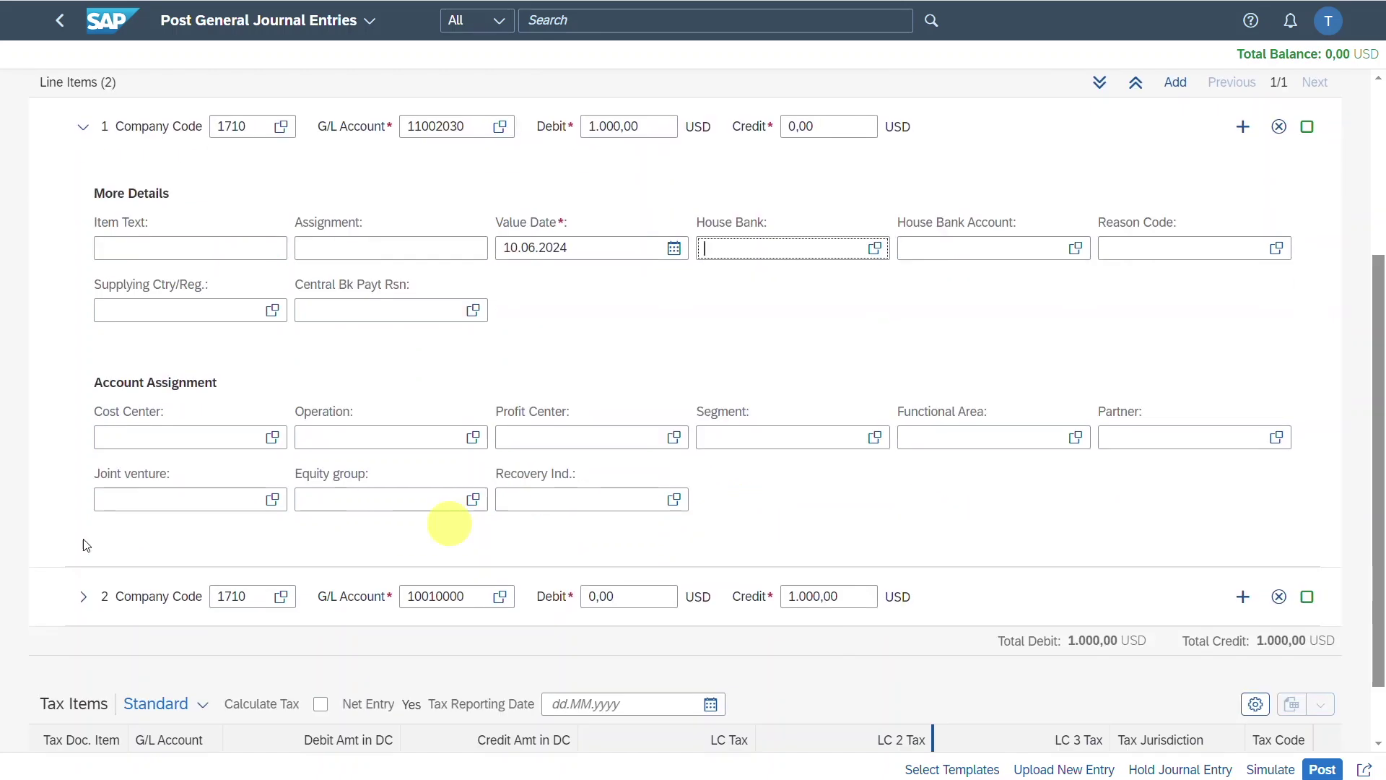
pyautogui.click(83, 596)
pyautogui.scroll(-3, 548, 552)
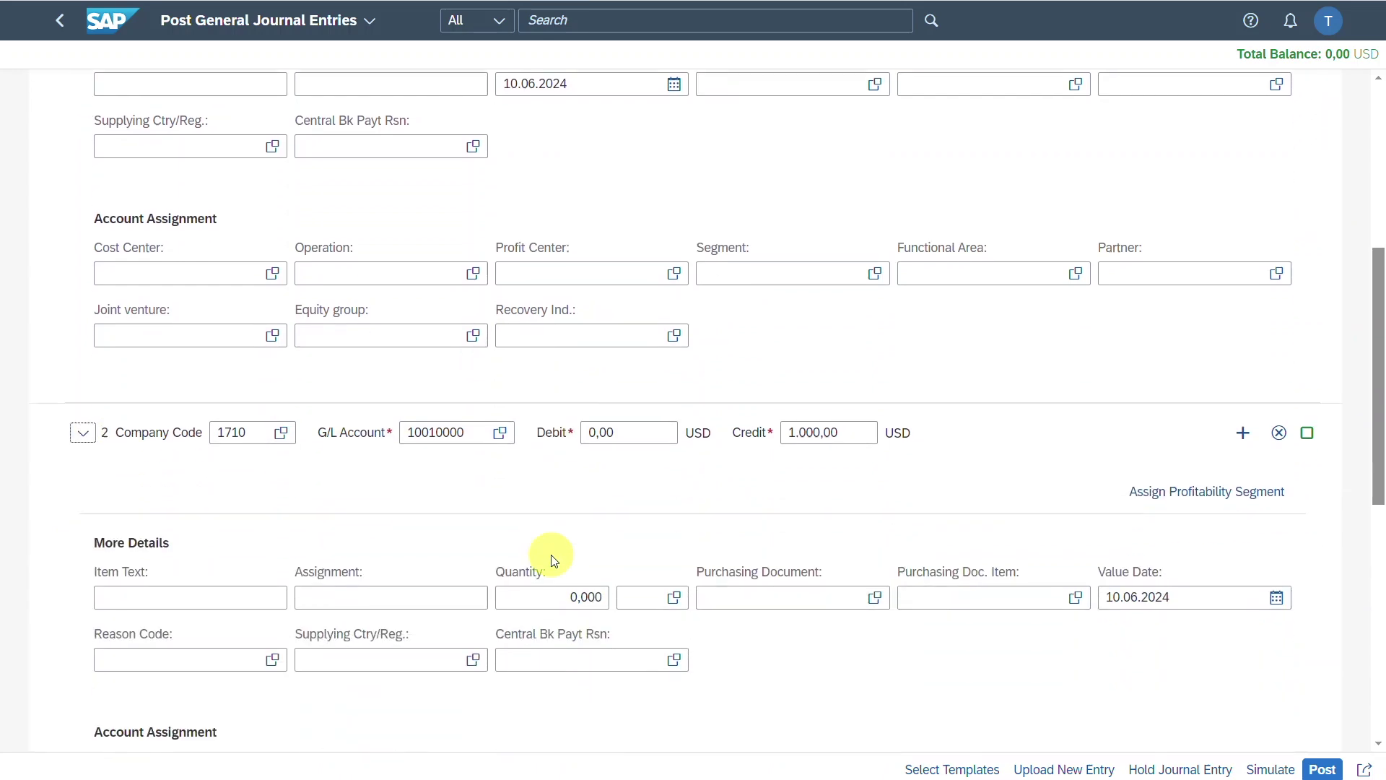
pyautogui.scroll(-2, 621, 505)
pyautogui.scroll(5, 794, 459)
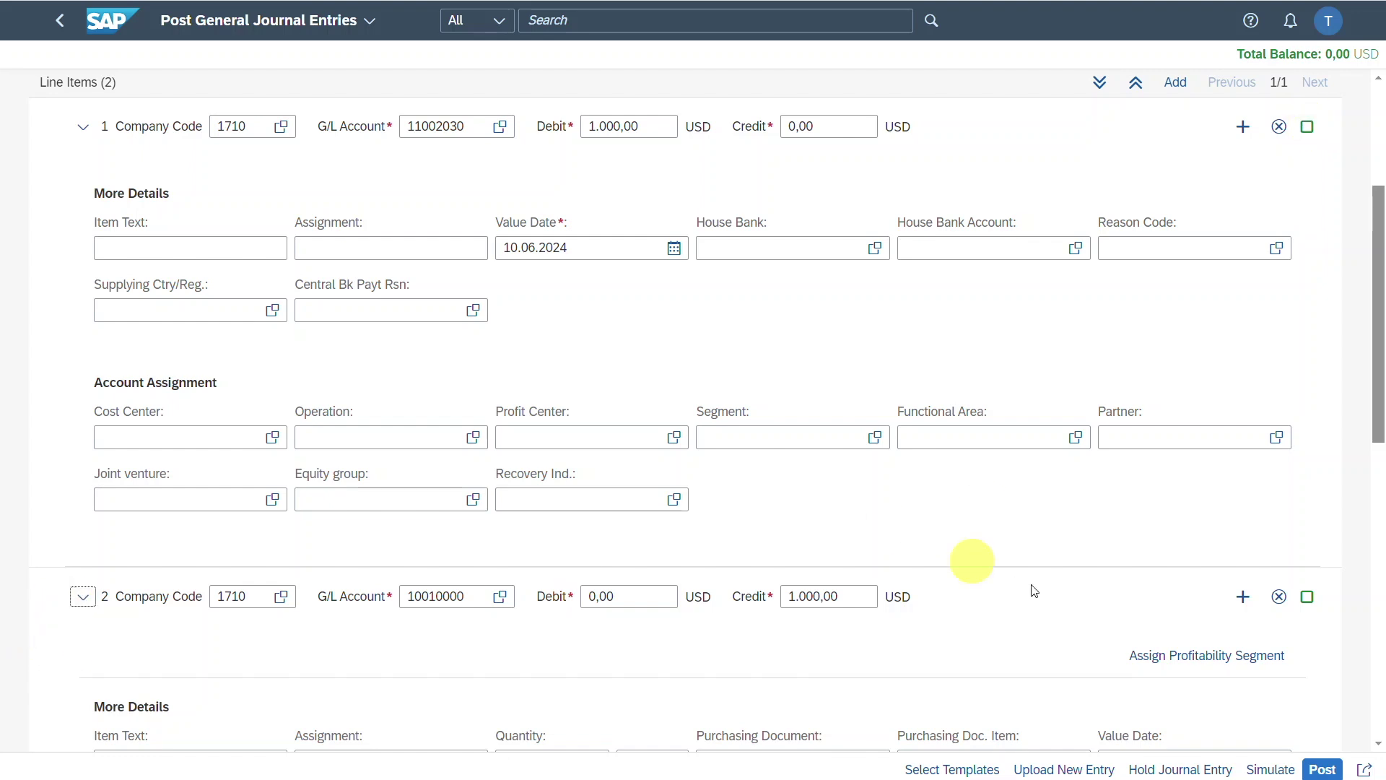
pyautogui.scroll(-1, 1003, 570)
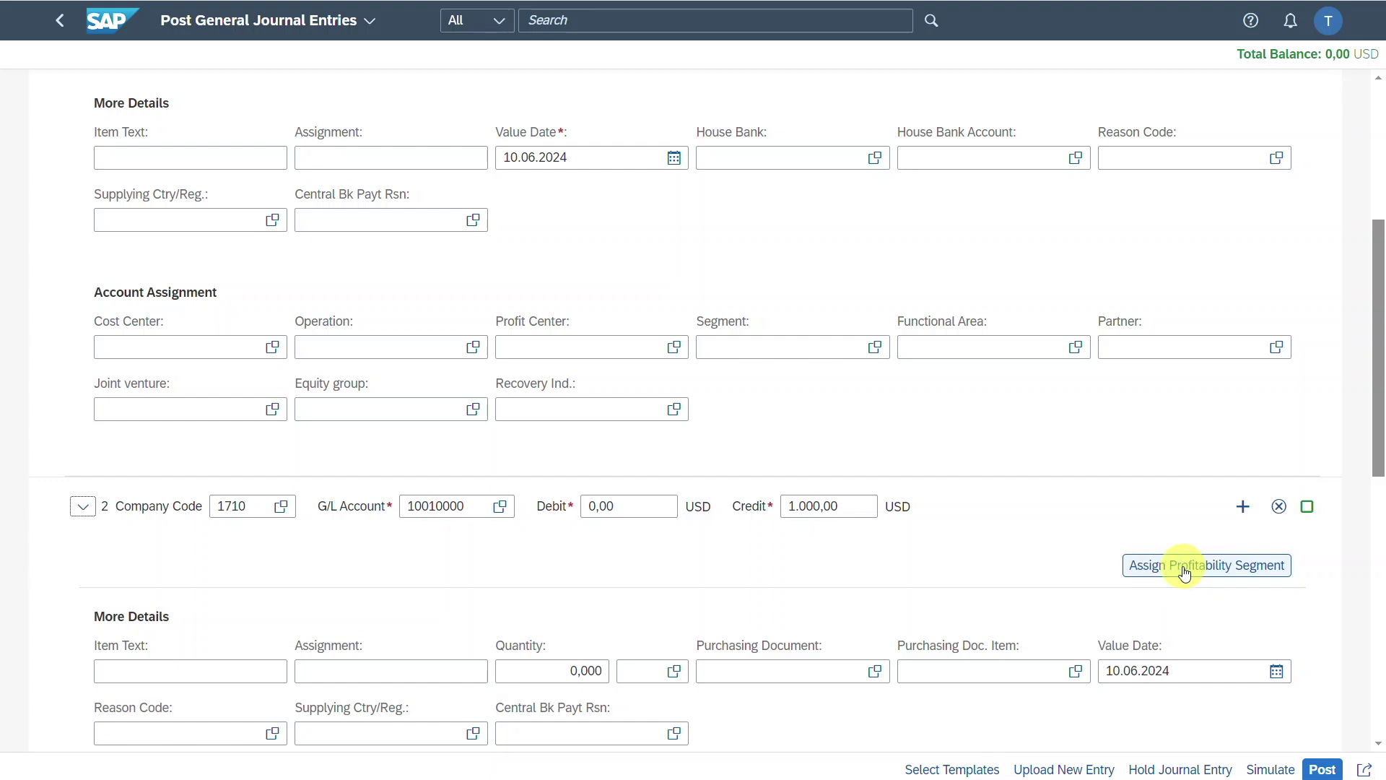
pyautogui.scroll(-1, 1185, 573)
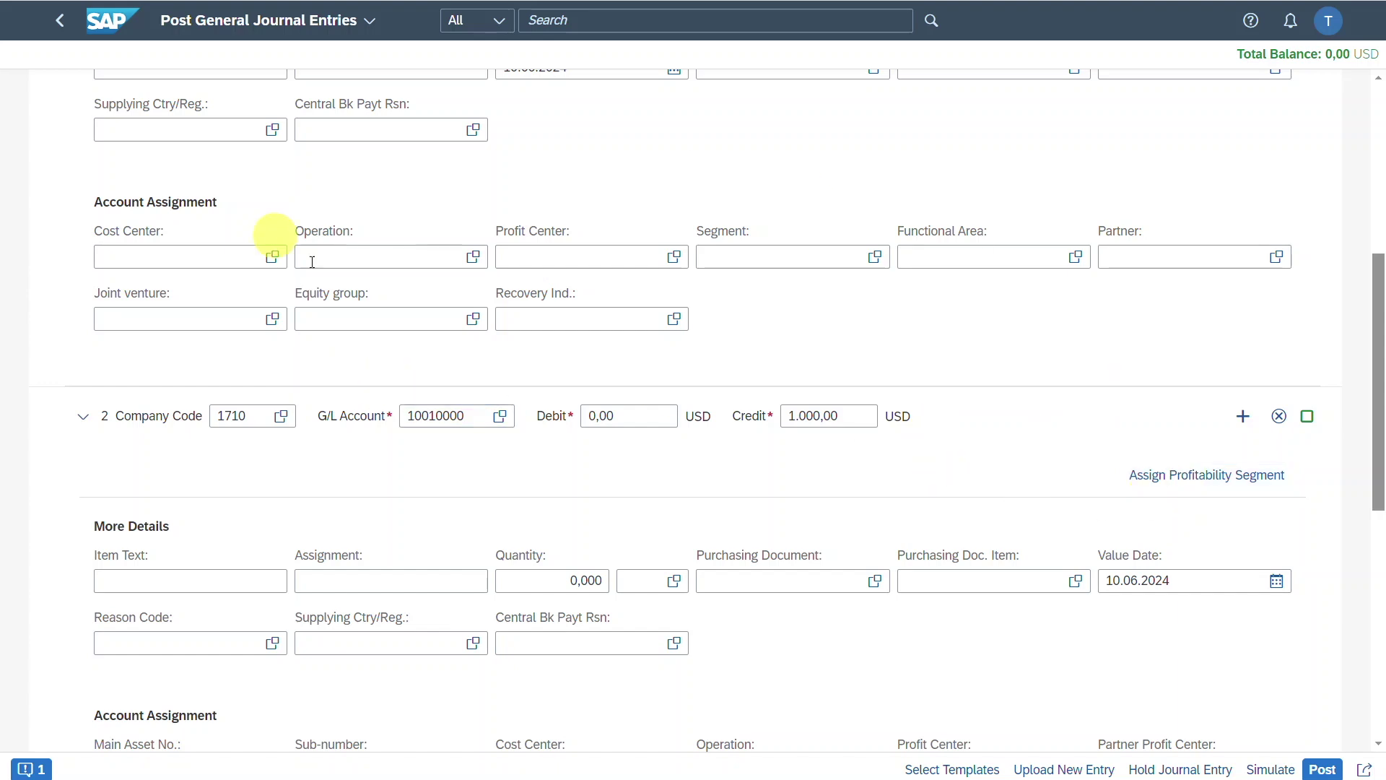
# Collapse the details of line items 2 and 1 in the journal entry.
pyautogui.scroll(-1, 77, 337)
pyautogui.click(82, 334)
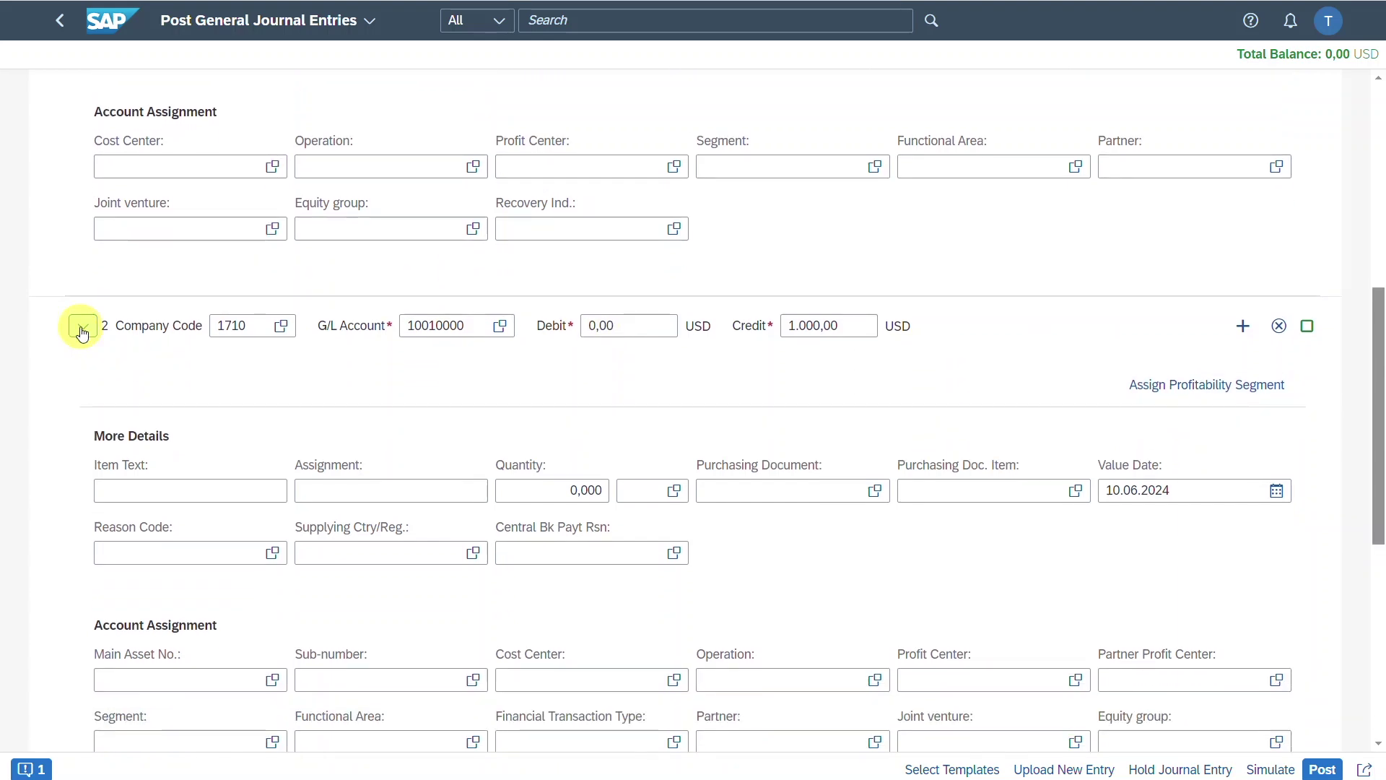
pyautogui.click(81, 333)
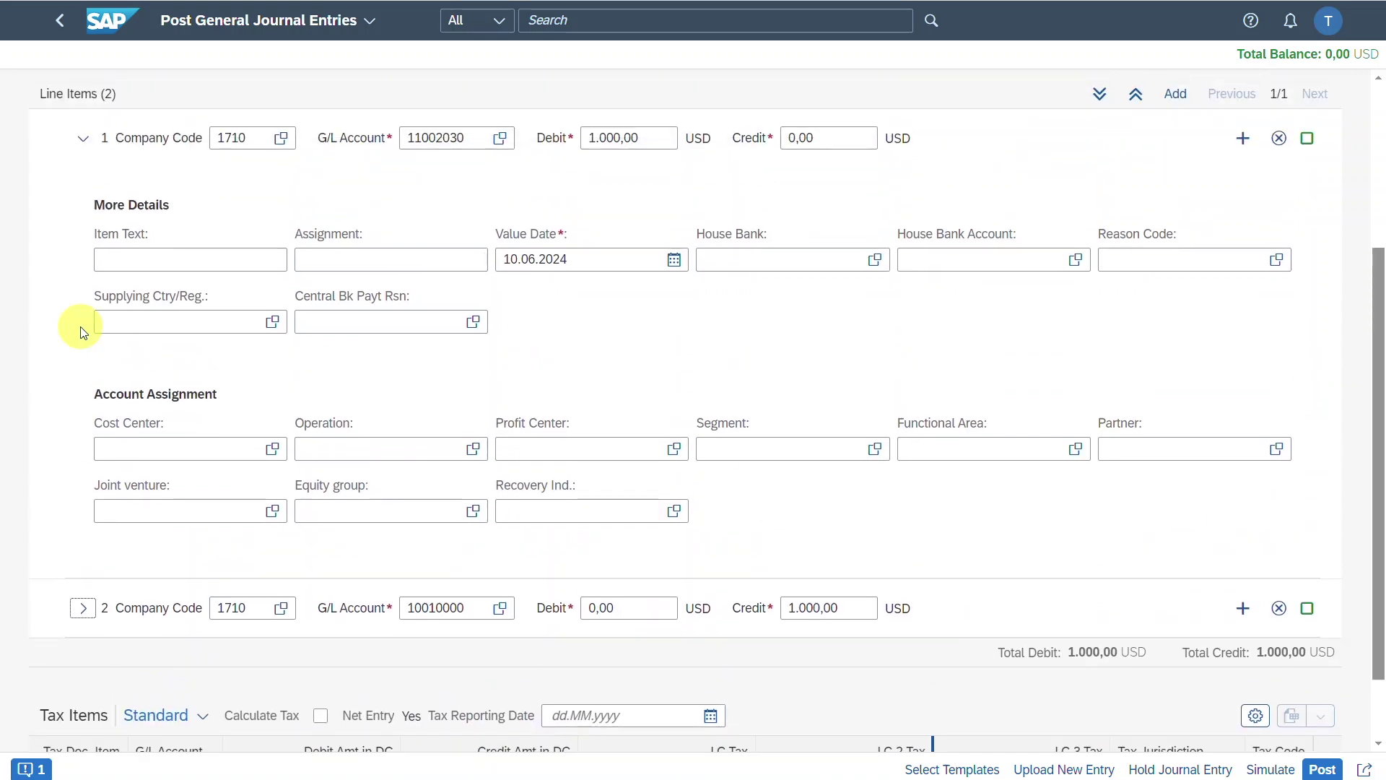
pyautogui.click(87, 138)
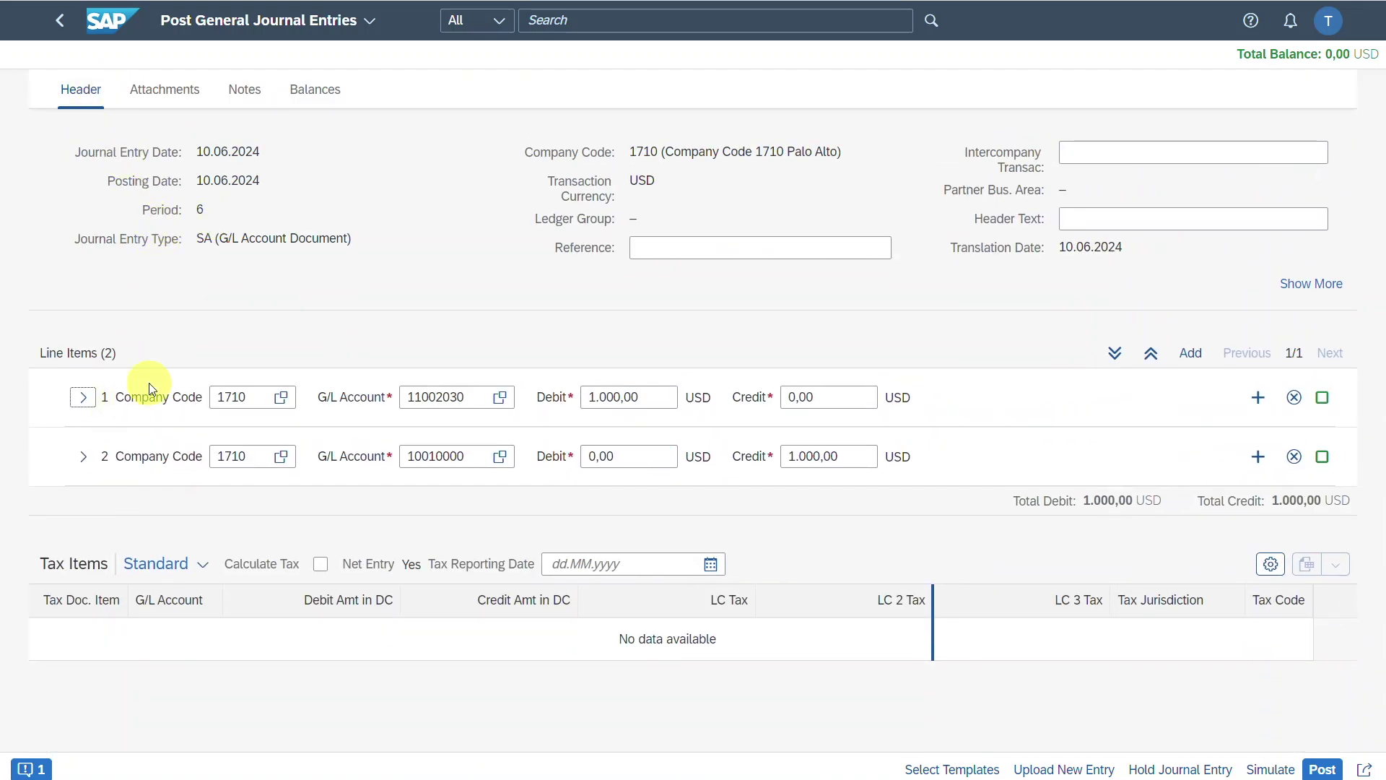
pyautogui.click(435, 657)
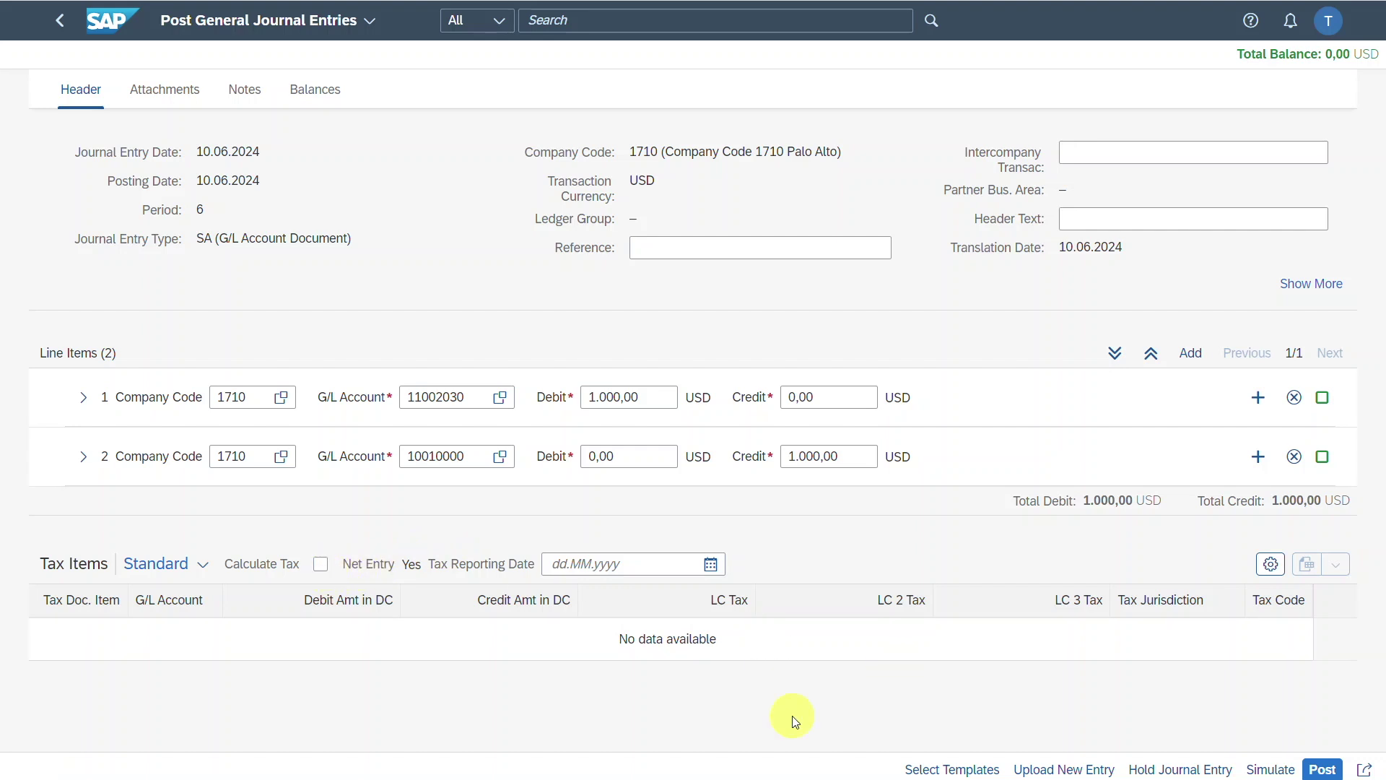
# Look through the available journal entry templates, close the list without applying one, and review the upload and hold options.
pyautogui.click(958, 770)
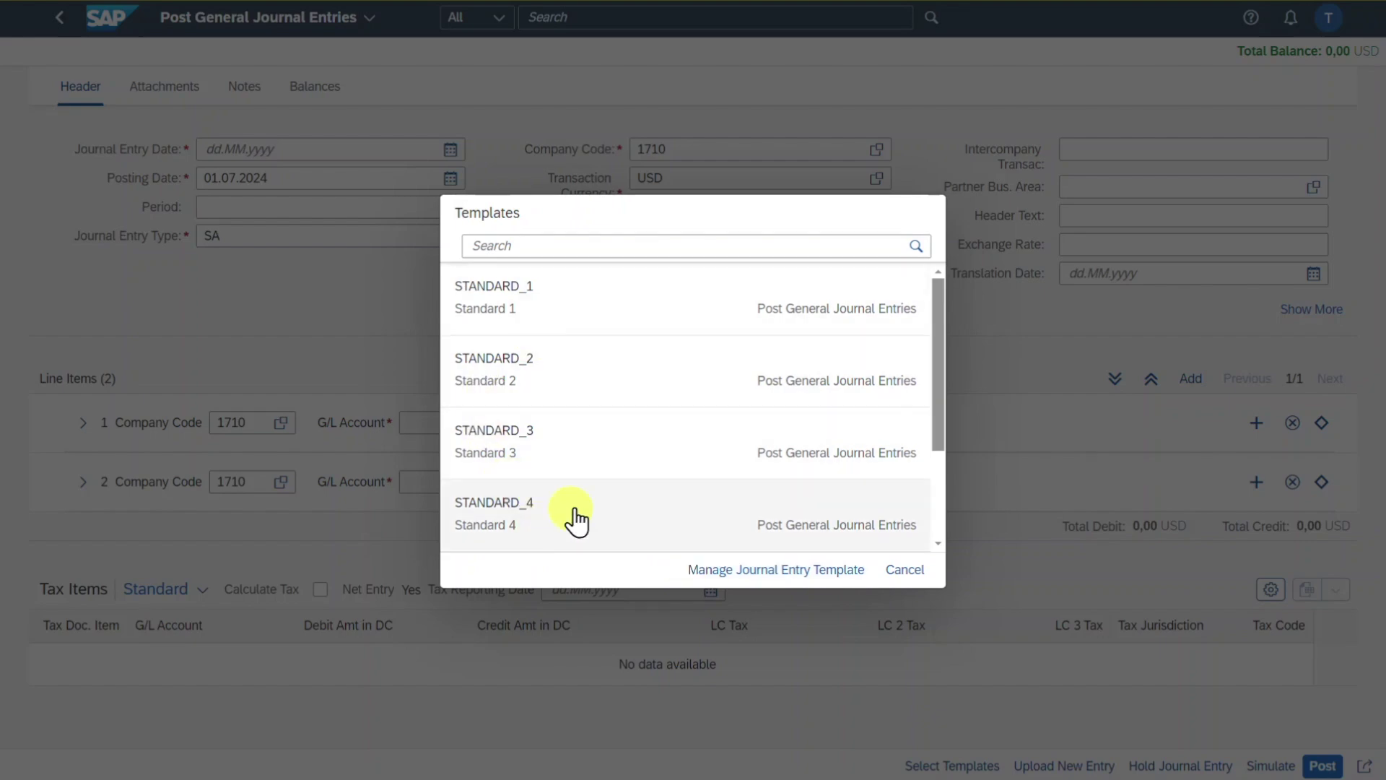
pyautogui.click(905, 569)
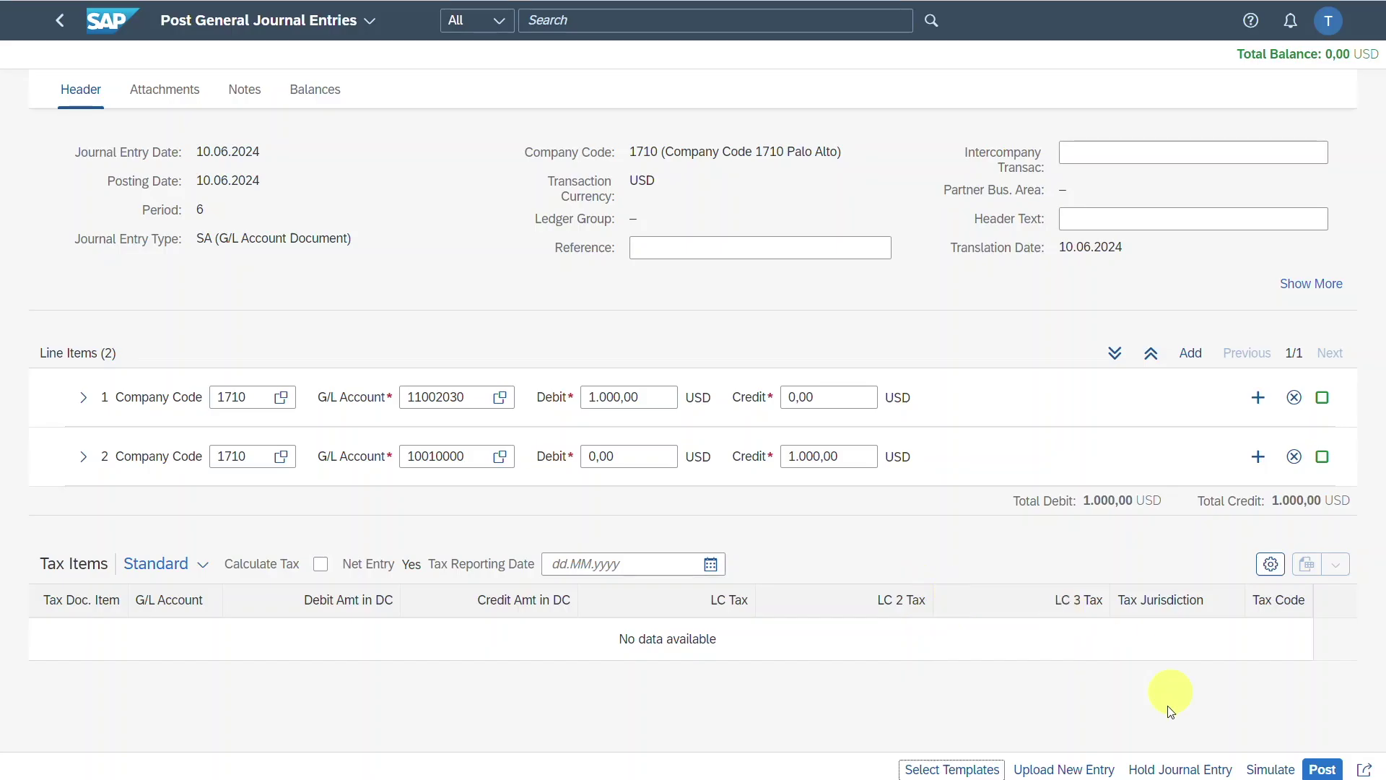
pyautogui.click(1081, 770)
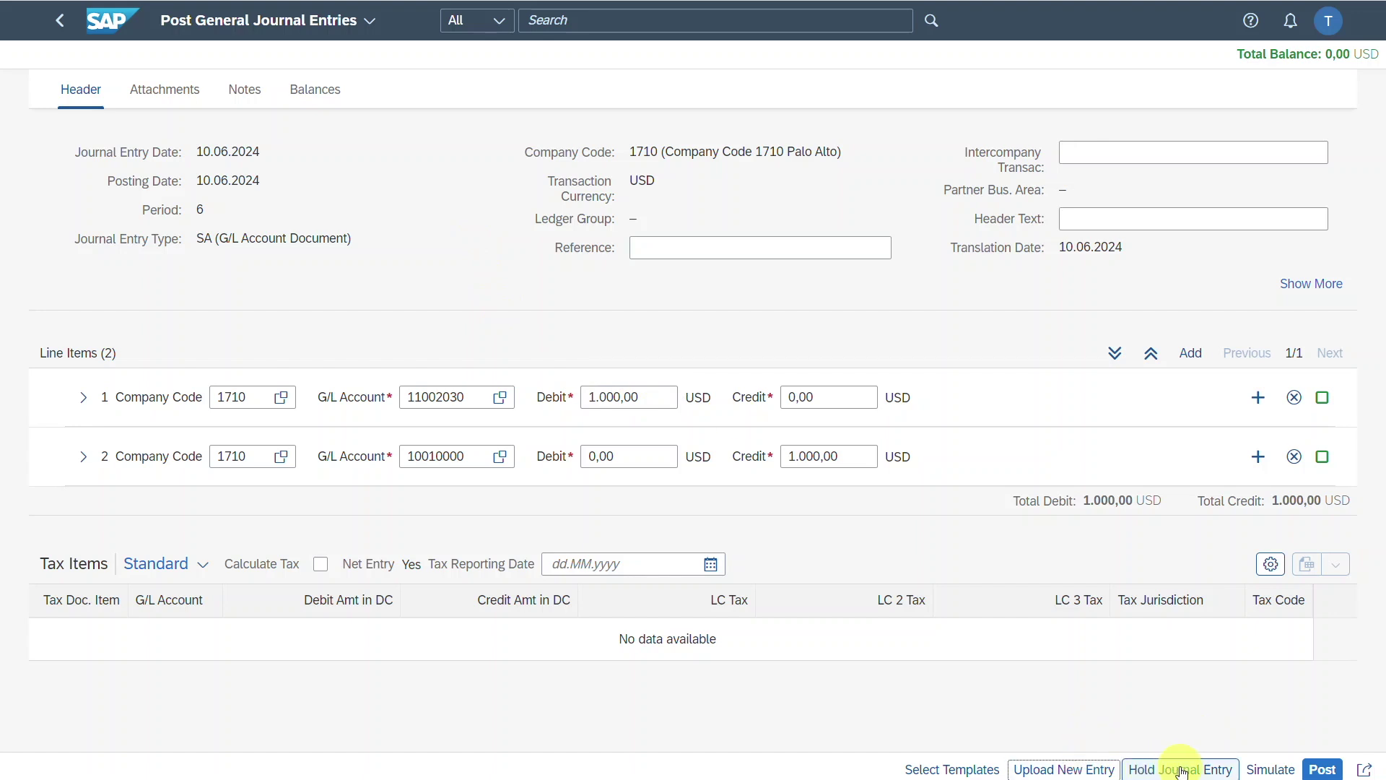
pyautogui.click(1155, 771)
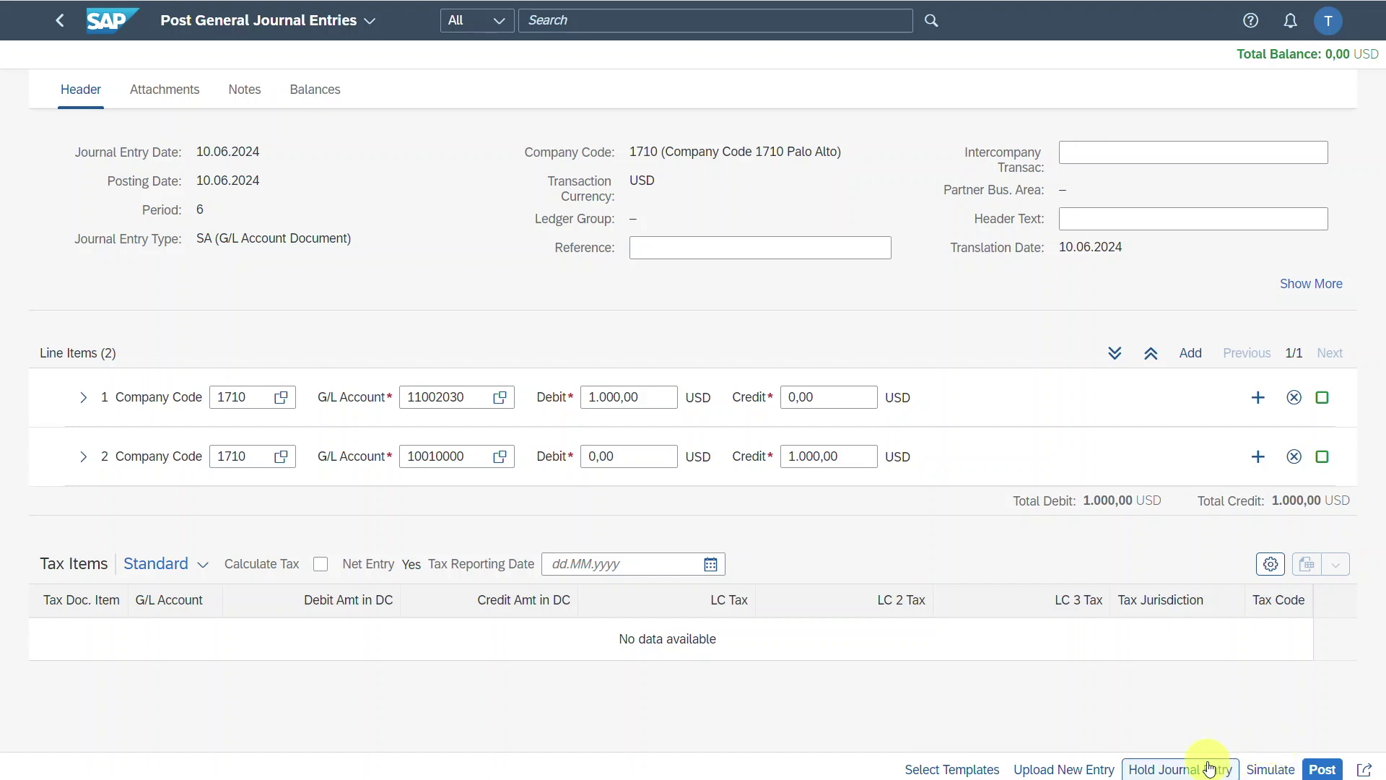
# Simulate the journal entry and view the related links of the bank G/L account in line item 1.
pyautogui.click(1261, 770)
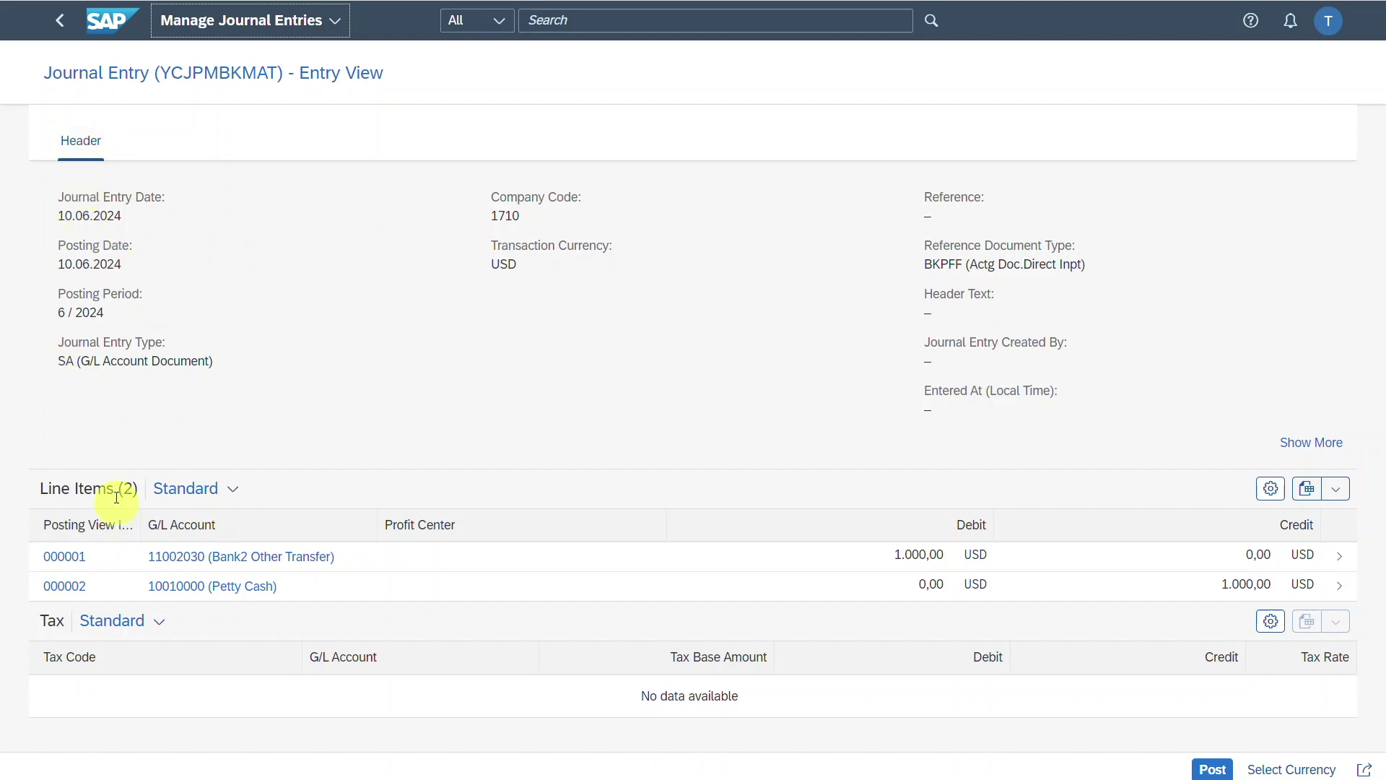
pyautogui.click(258, 563)
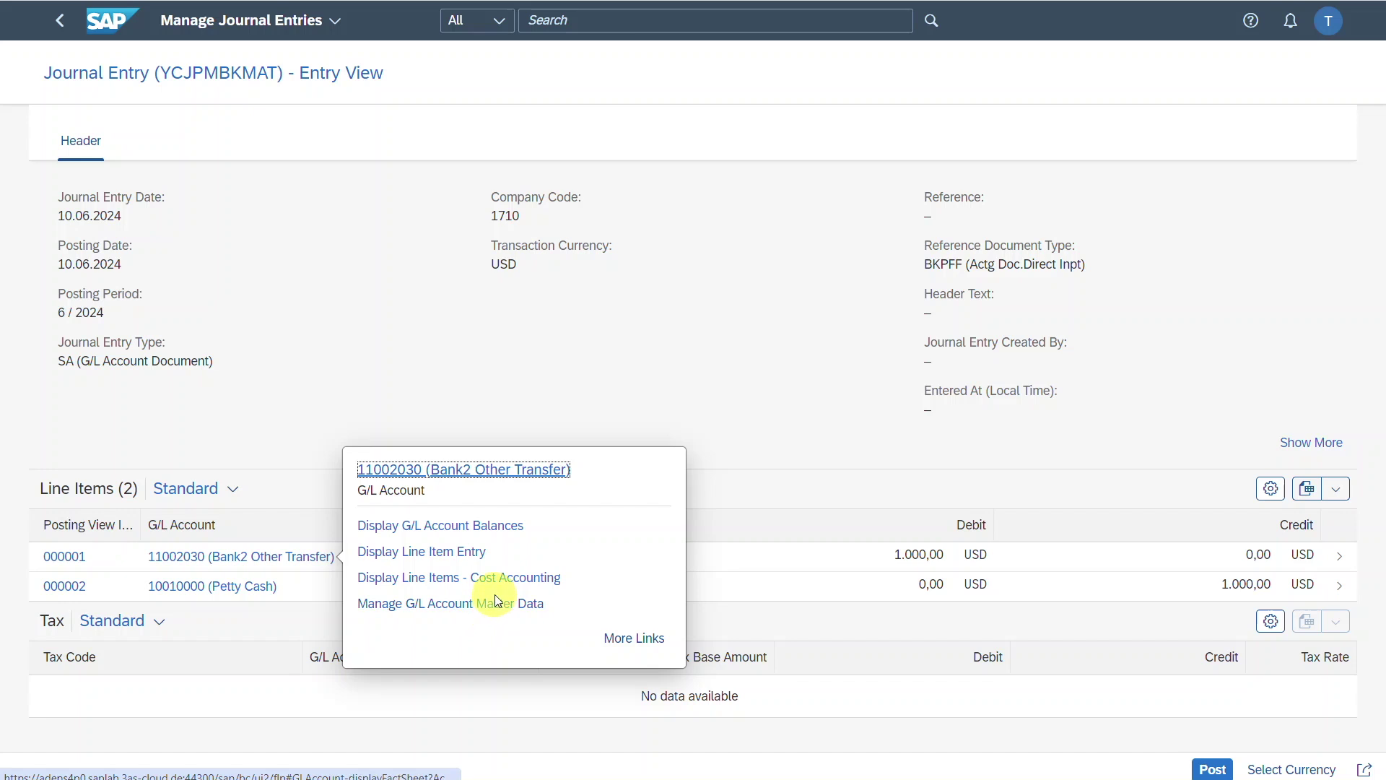
pyautogui.click(1165, 622)
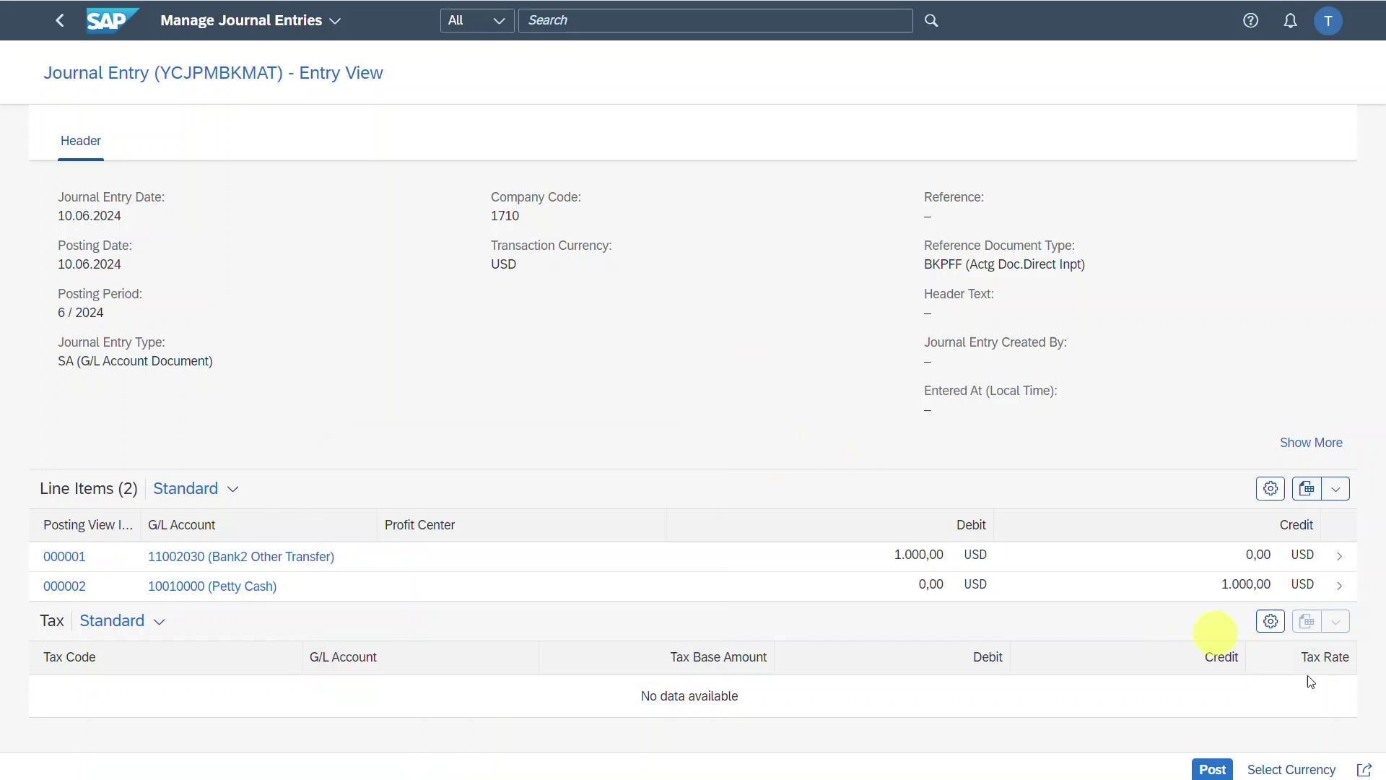
# Post the simulated journal entry from its entry view.
pyautogui.click(1213, 768)
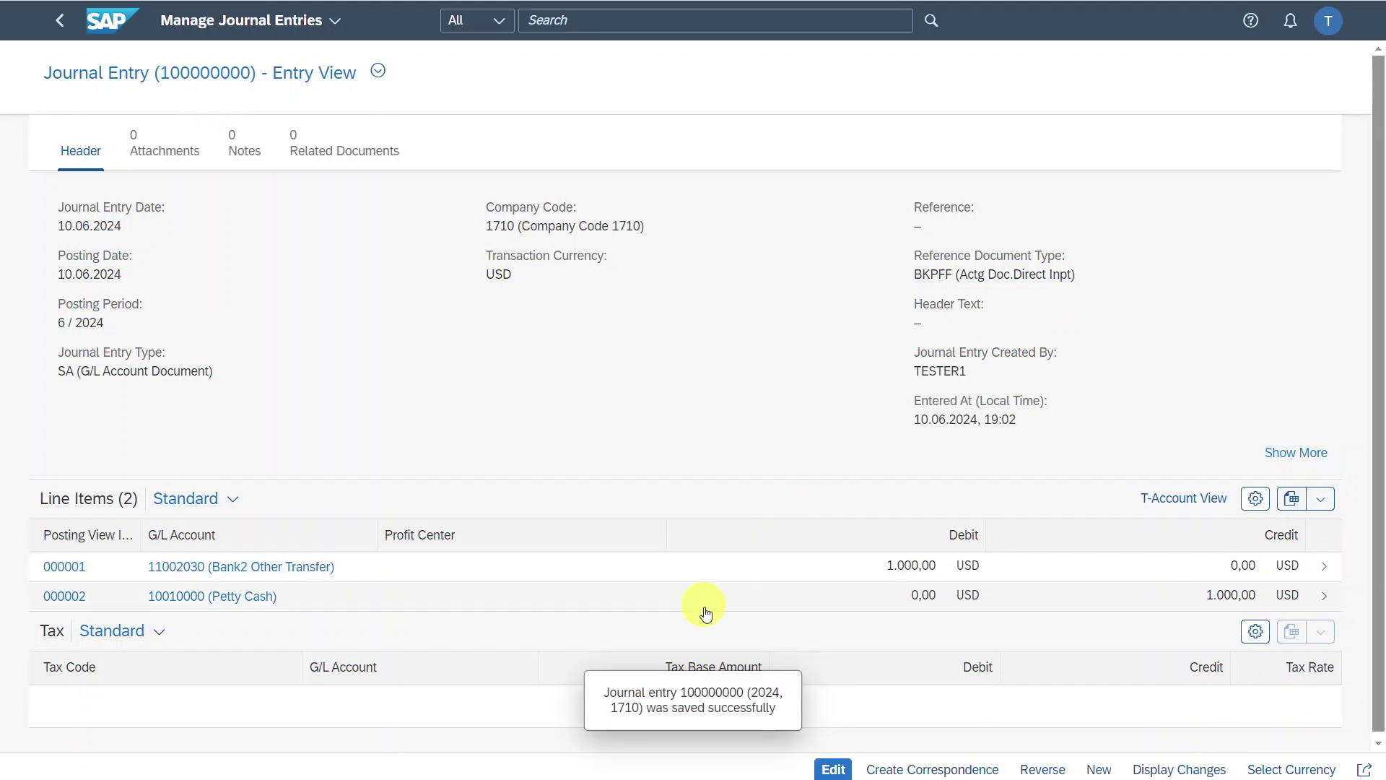
pyautogui.doubleClick(683, 693)
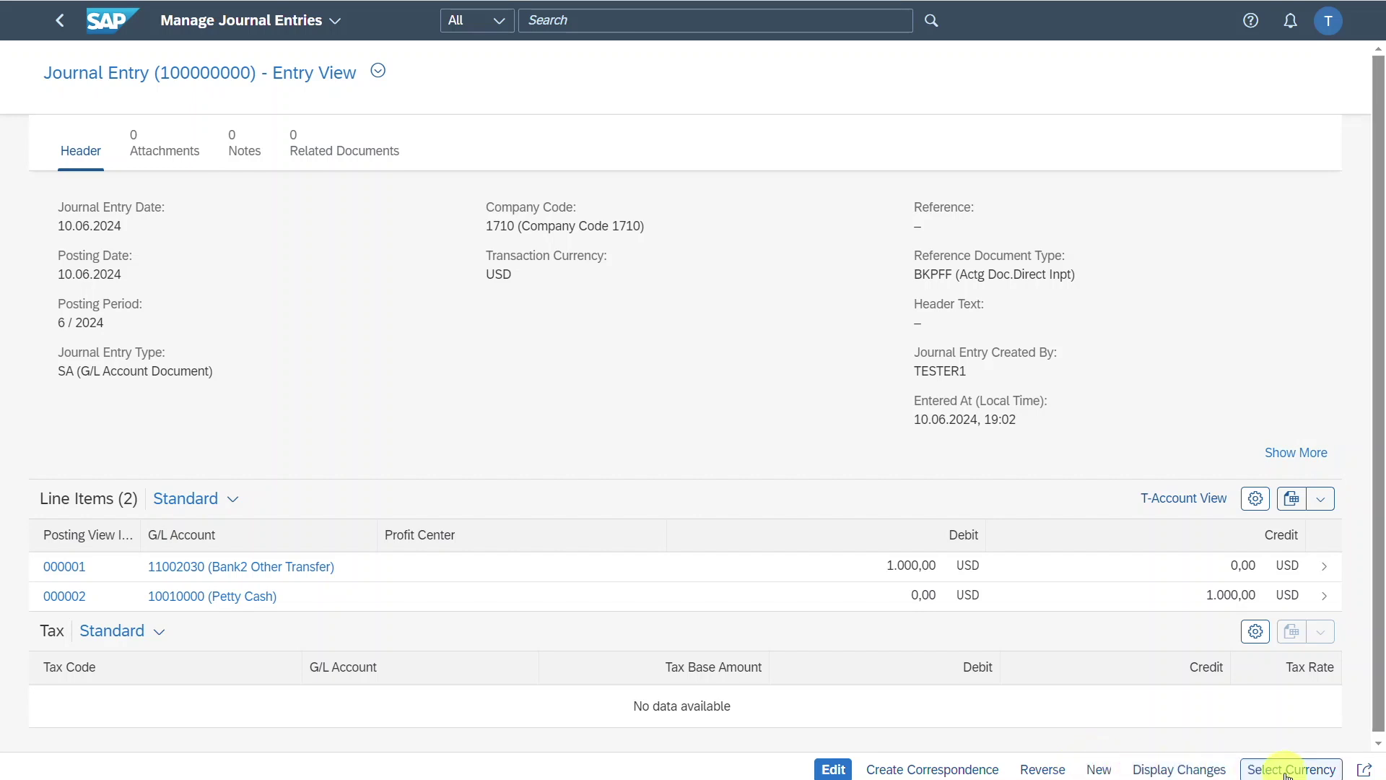
# Reverse the posted journal entry with reason Wrong posting and posting and tax reporting dates of 10.06.2024.
pyautogui.click(1044, 770)
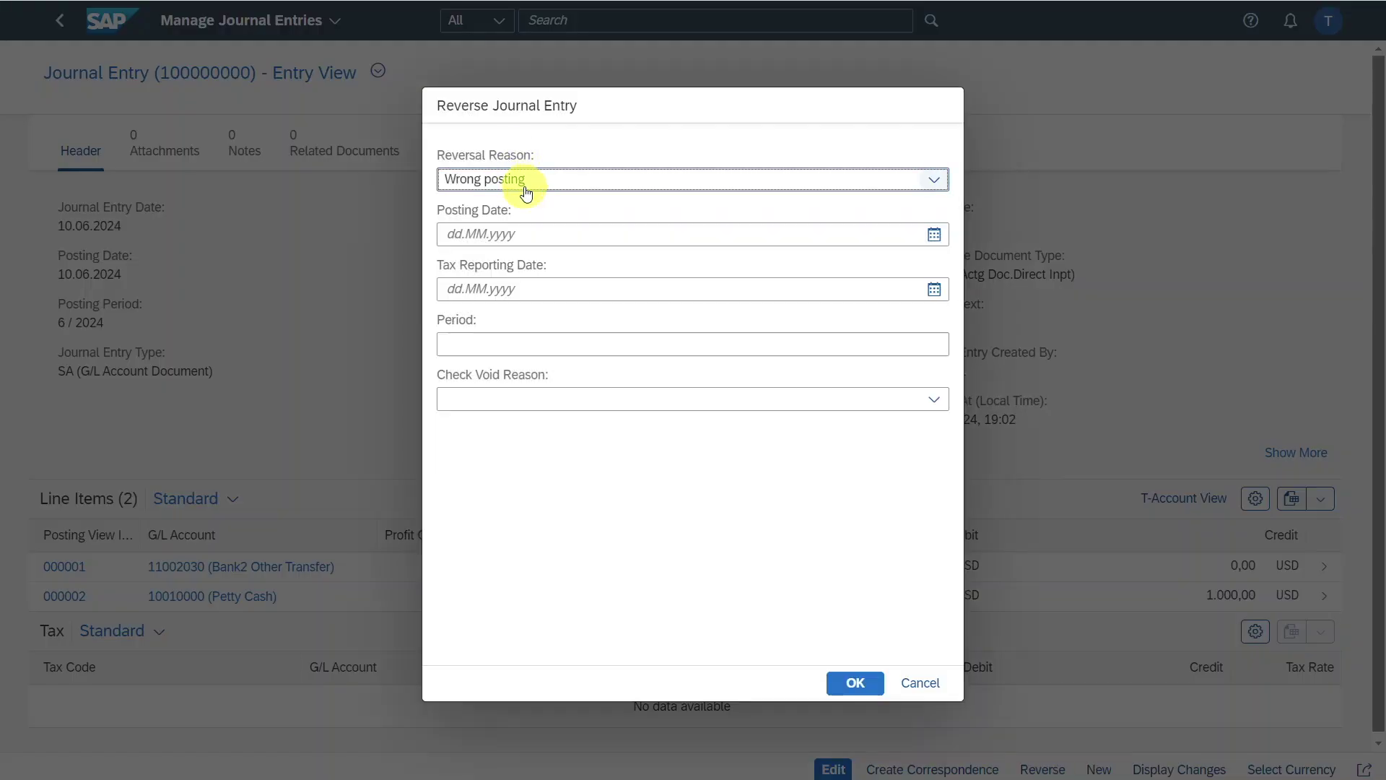
pyautogui.click(529, 183)
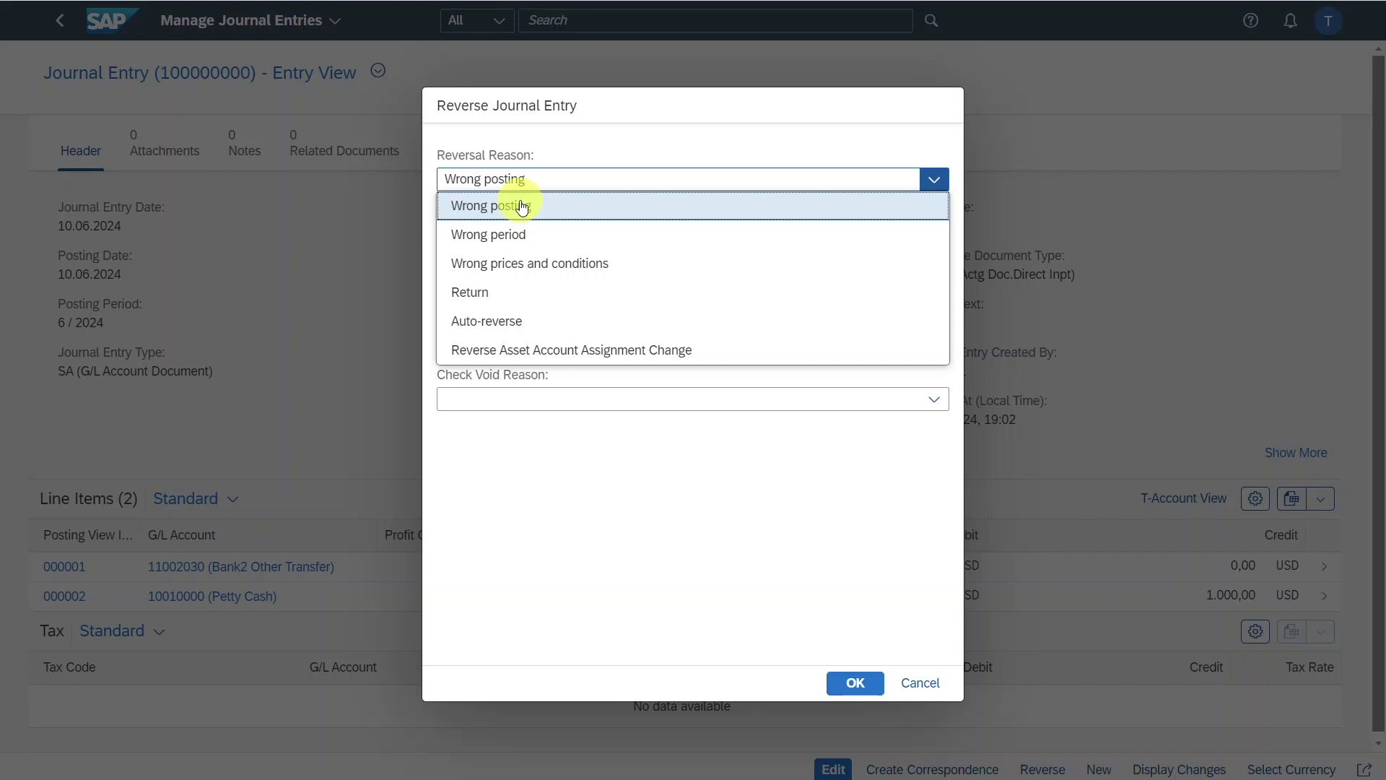
pyautogui.click(563, 236)
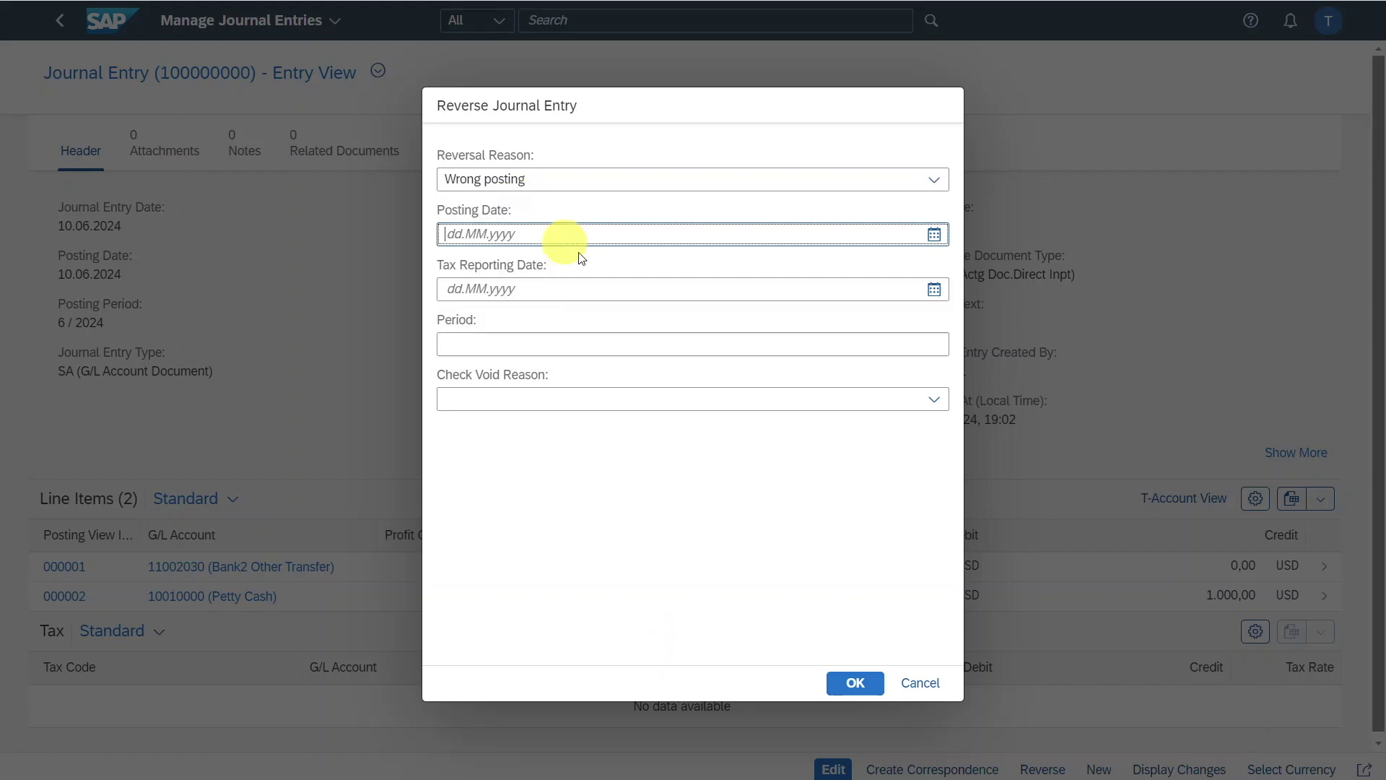
pyautogui.write('10.06')
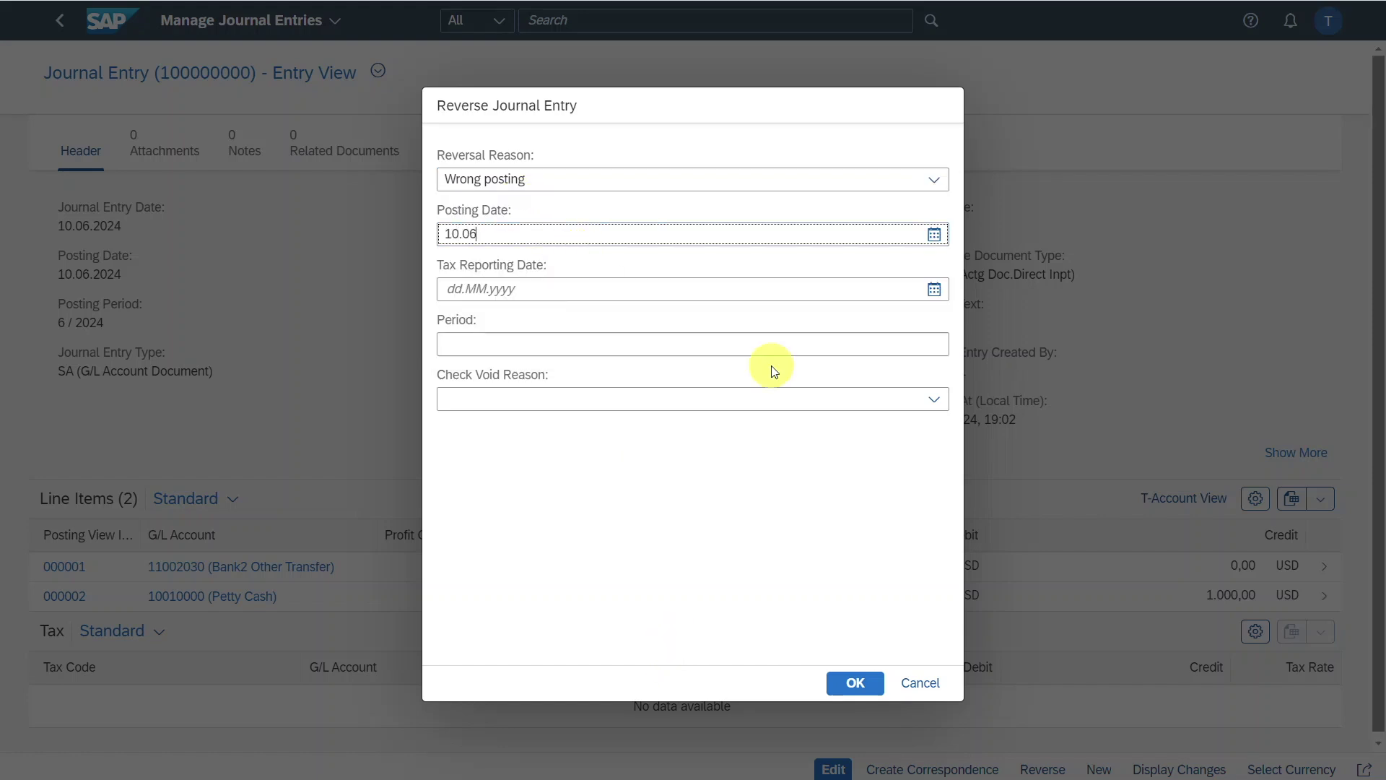
pyautogui.write('.2024')
pyautogui.press('Return')
pyautogui.click(510, 288)
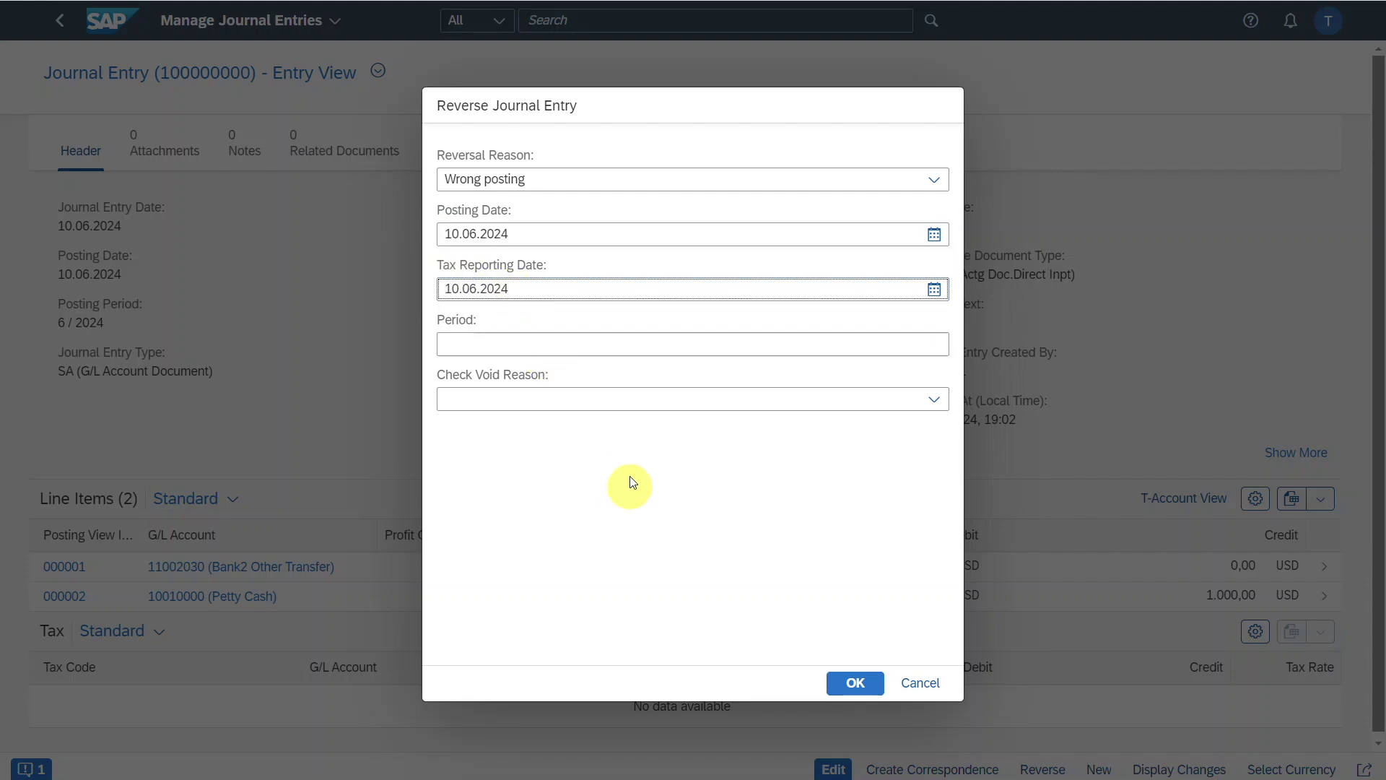
pyautogui.click(855, 682)
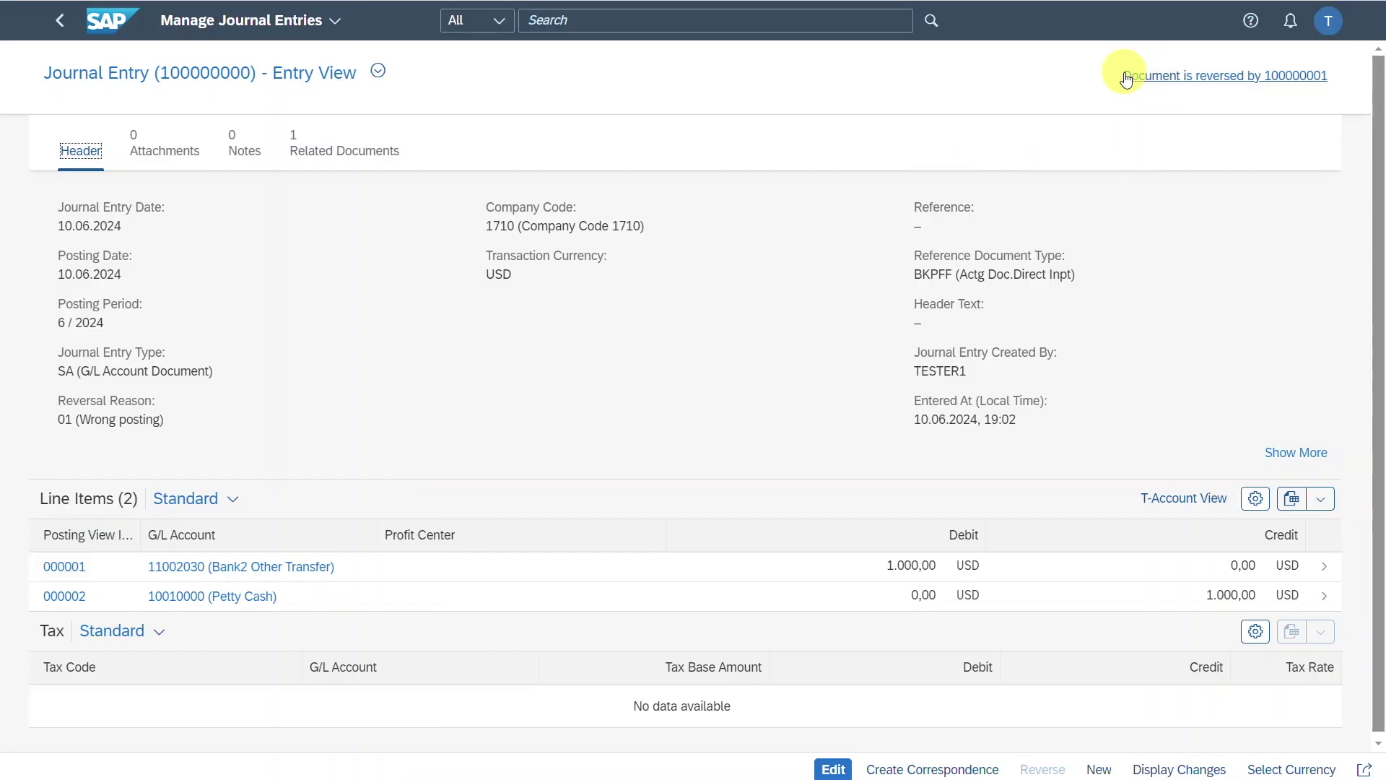
# Open the linked reversal document to examine its line items, and return through the original entry to the posting form.
pyautogui.click(1283, 78)
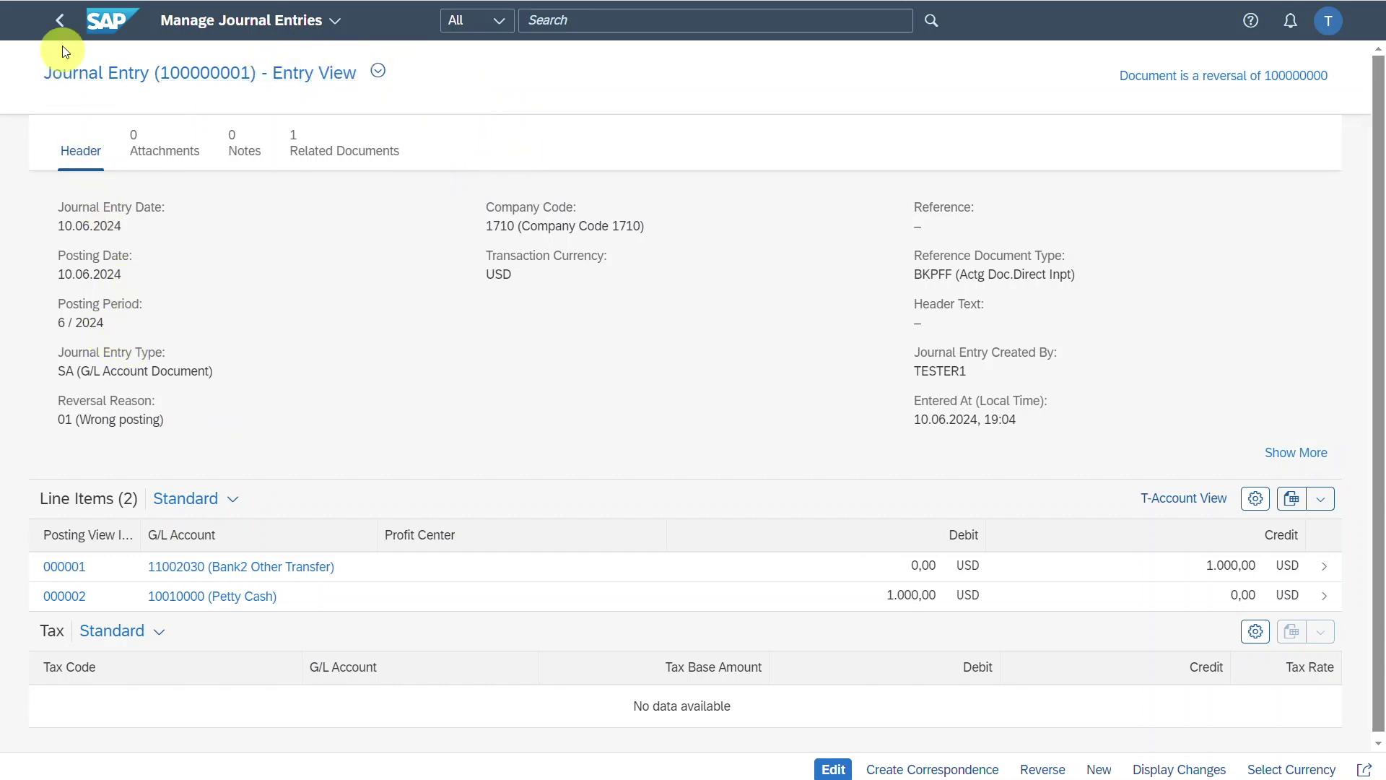
pyautogui.click(61, 21)
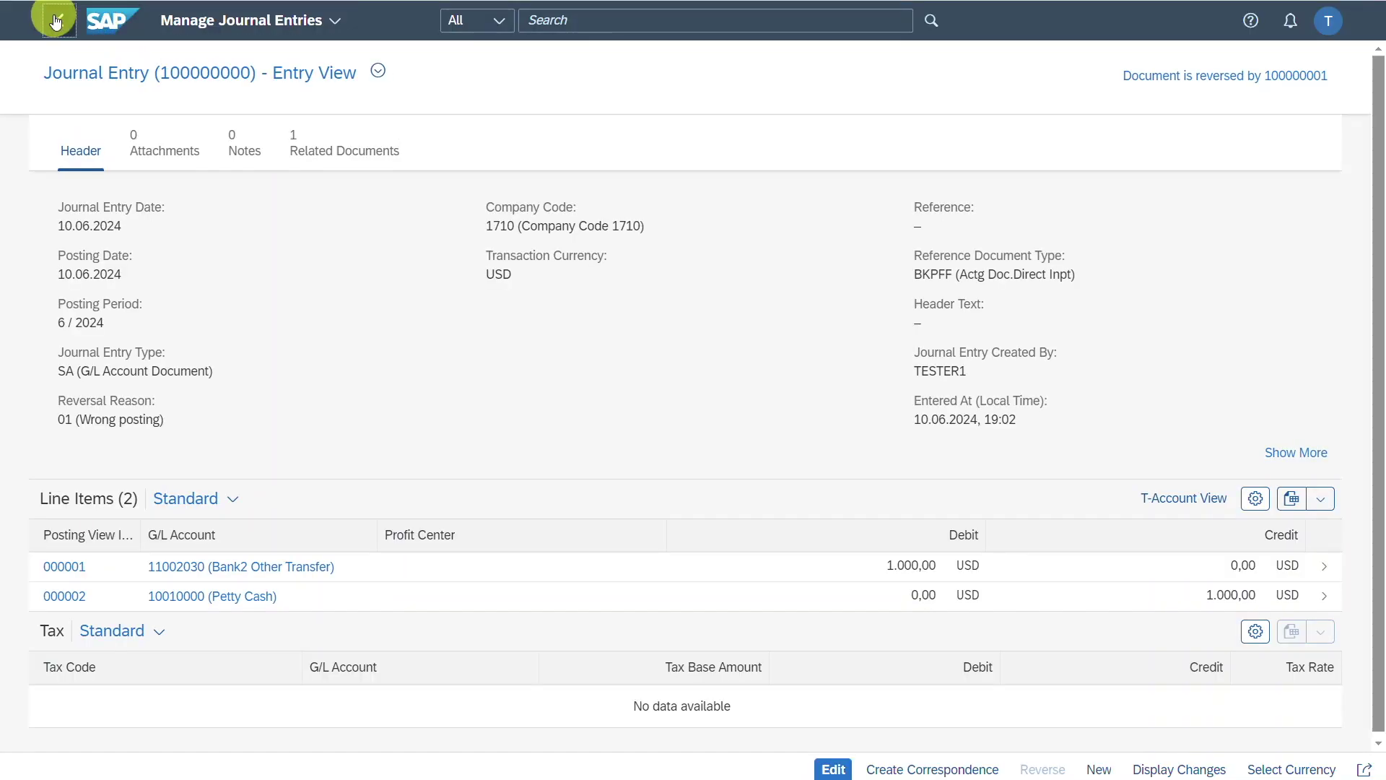
pyautogui.click(61, 21)
# Open the Manage Journal Entries app and list the entries with journal entry date 10.06.2024.
pyautogui.click(606, 27)
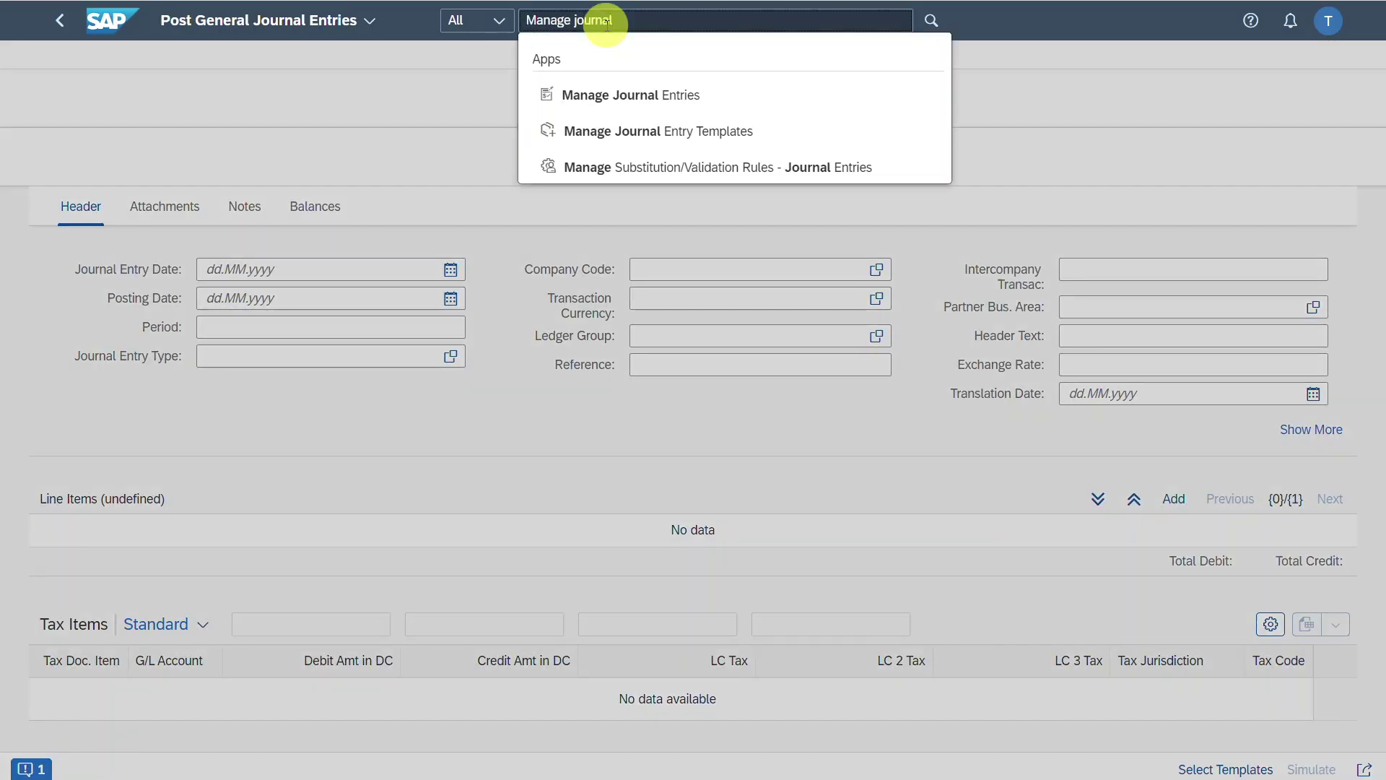
pyautogui.click(608, 99)
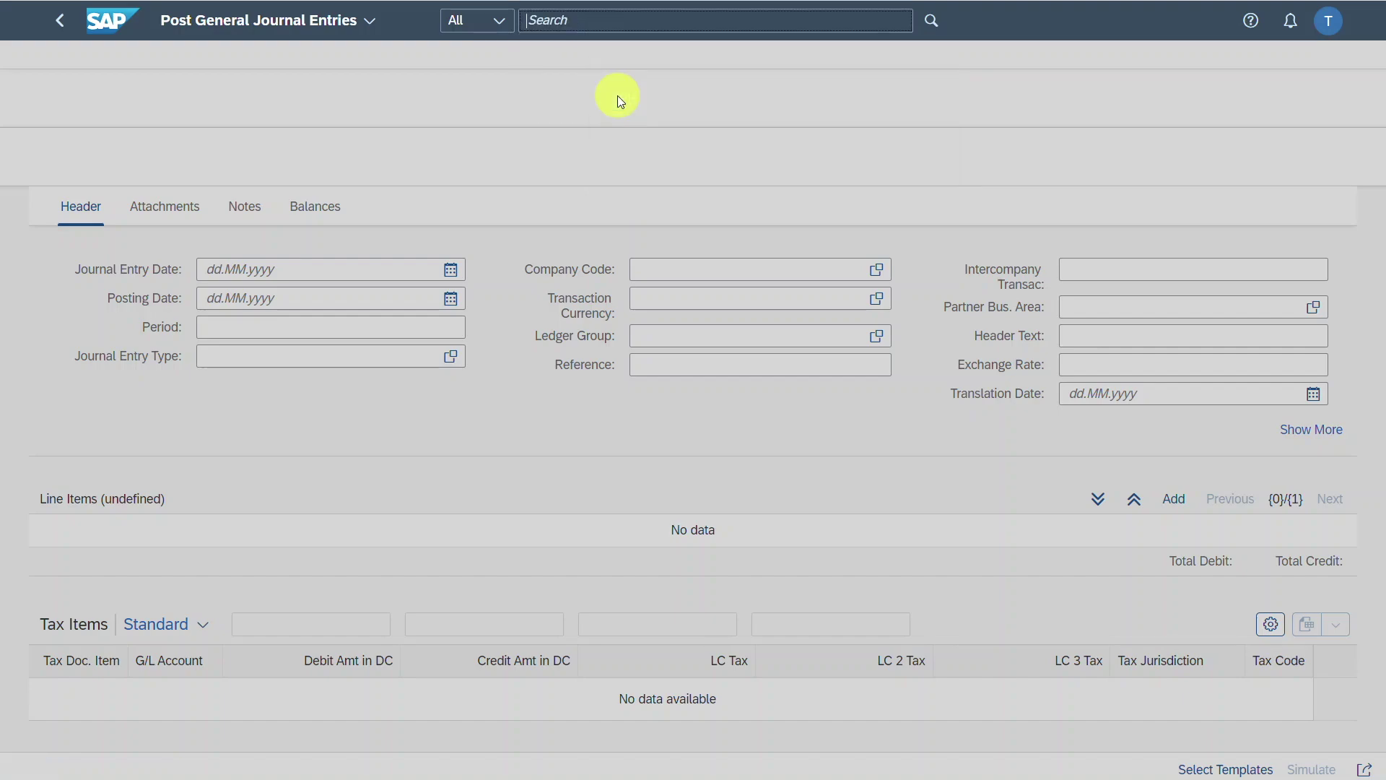
pyautogui.click(1065, 186)
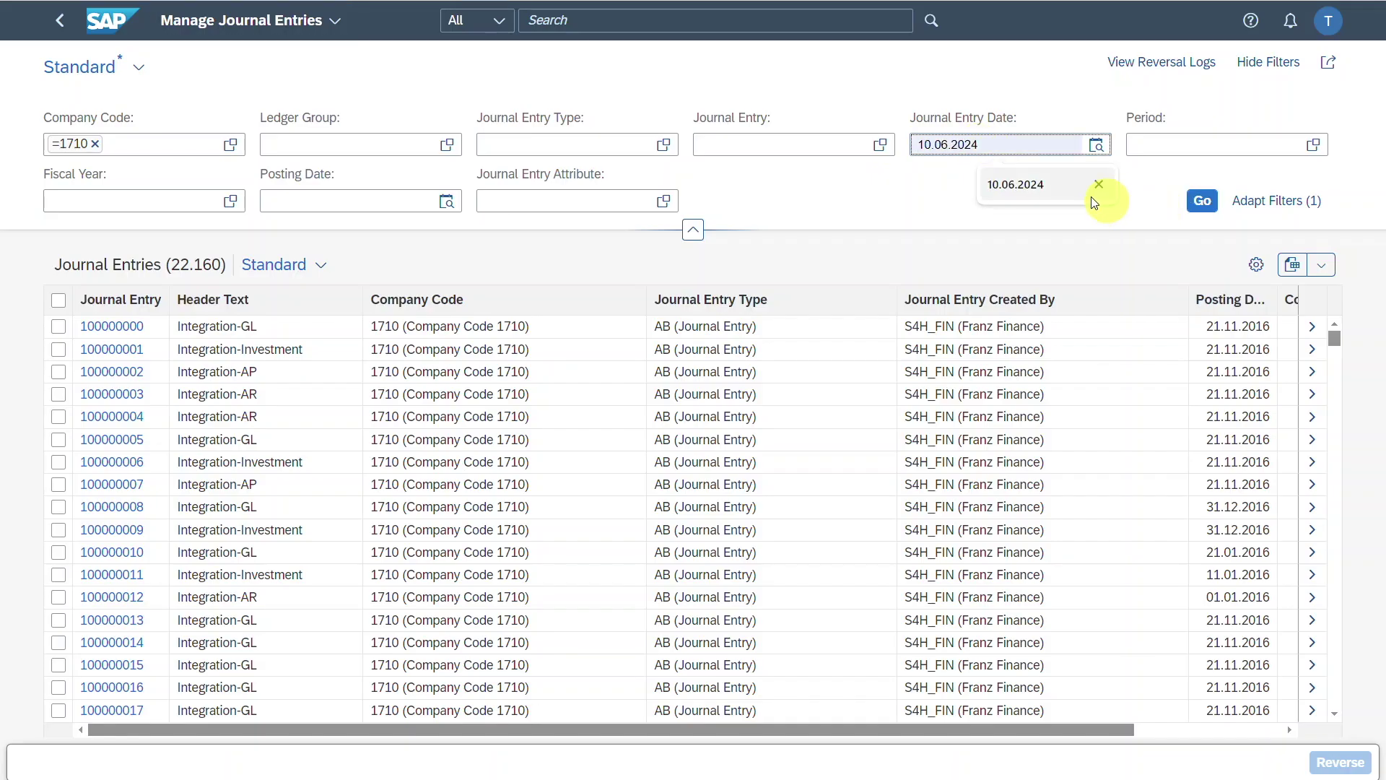
pyautogui.click(1202, 201)
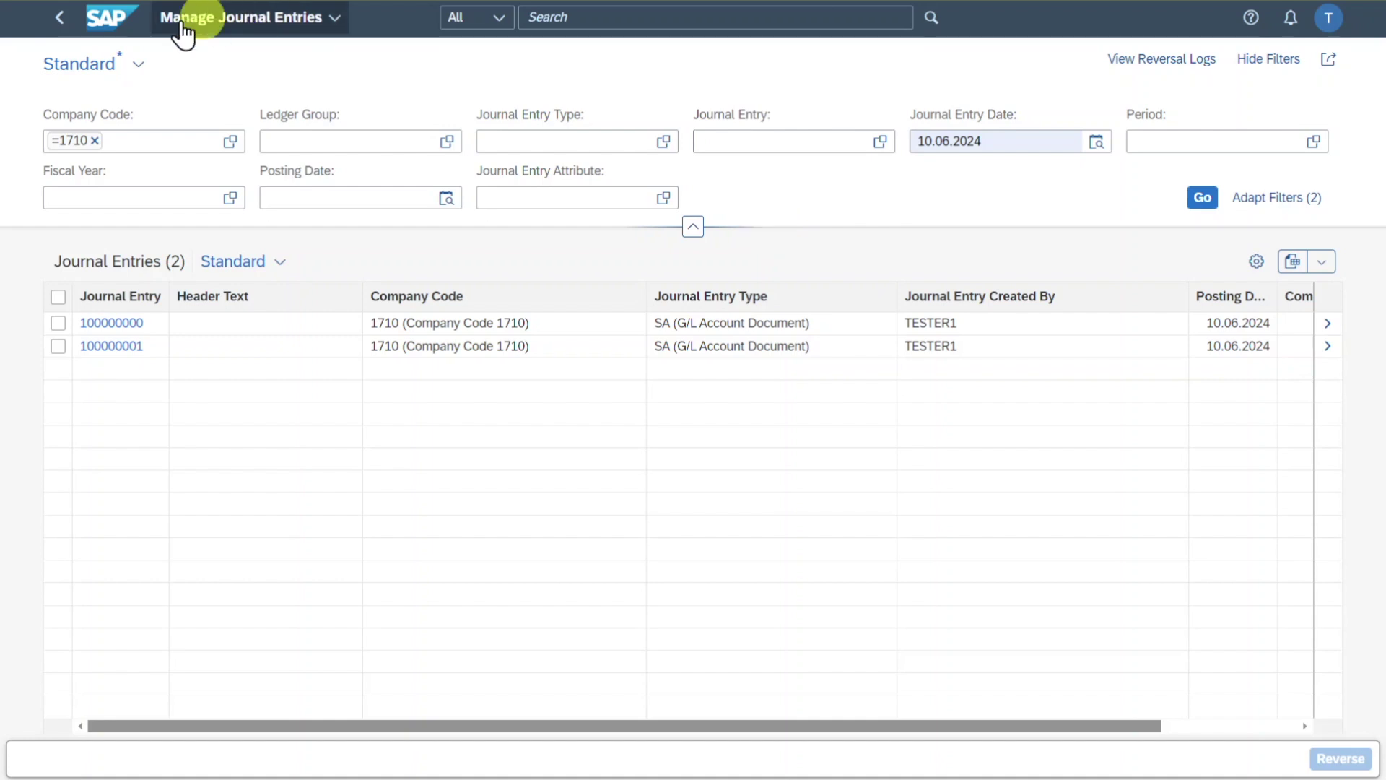
# Open the Manage Journal Entry Templates app from the home page and list the templates for Post General Journal Entries.
pyautogui.click(120, 28)
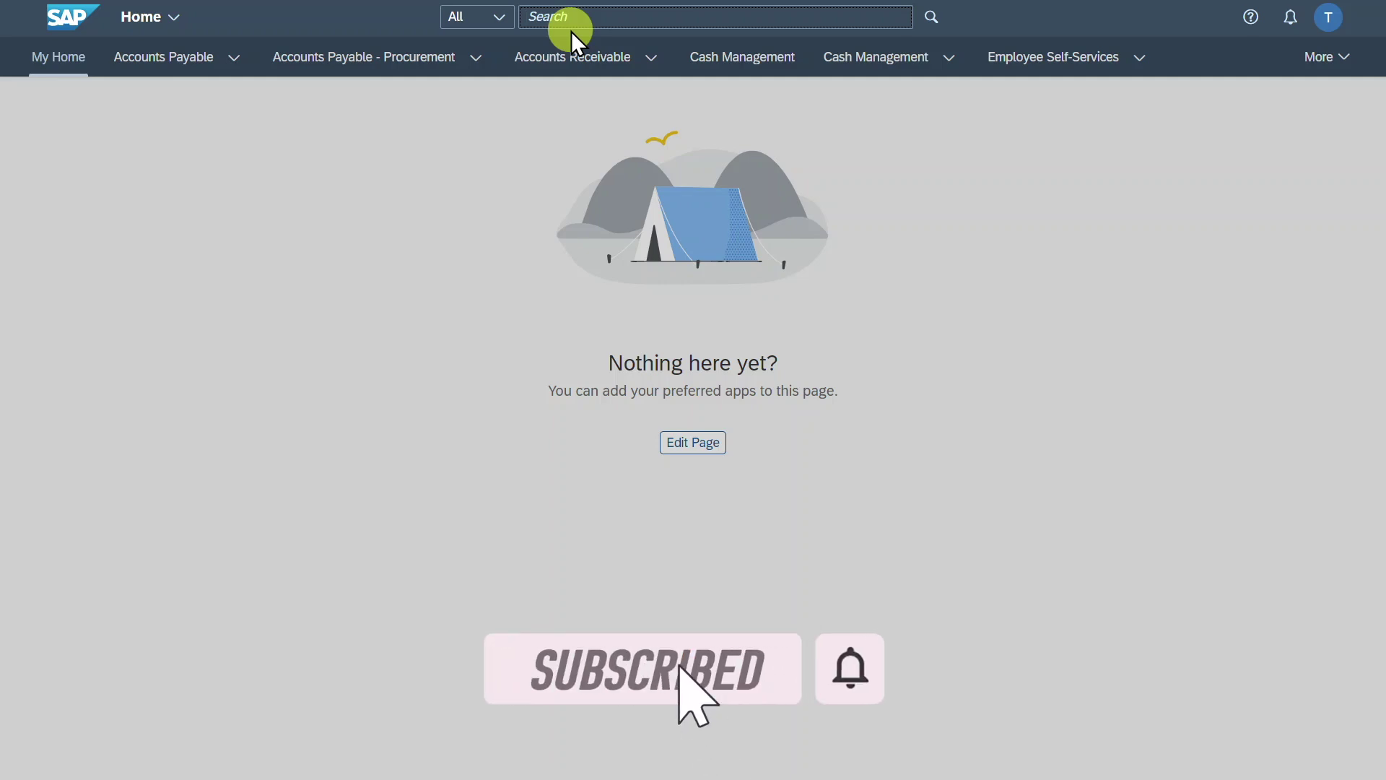
pyautogui.write('Manage journ')
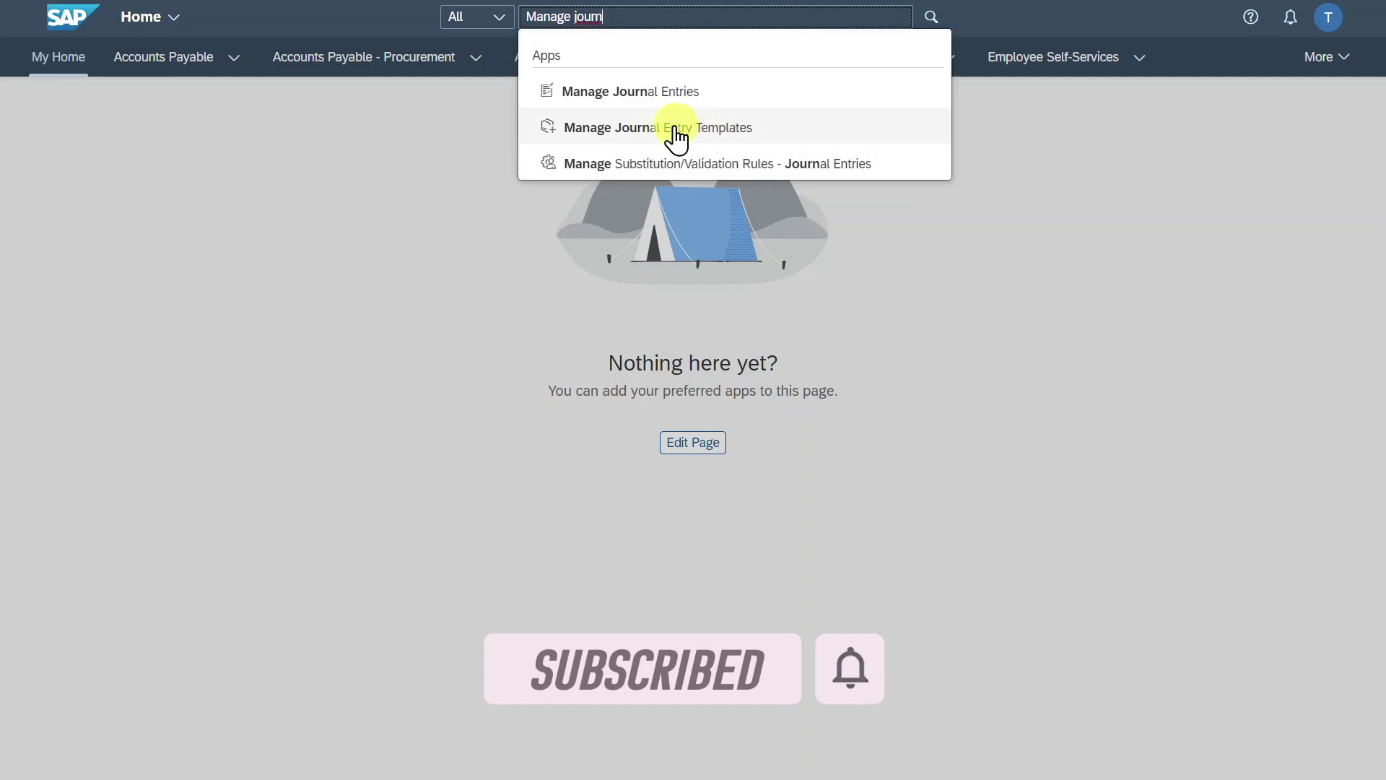
pyautogui.click(634, 136)
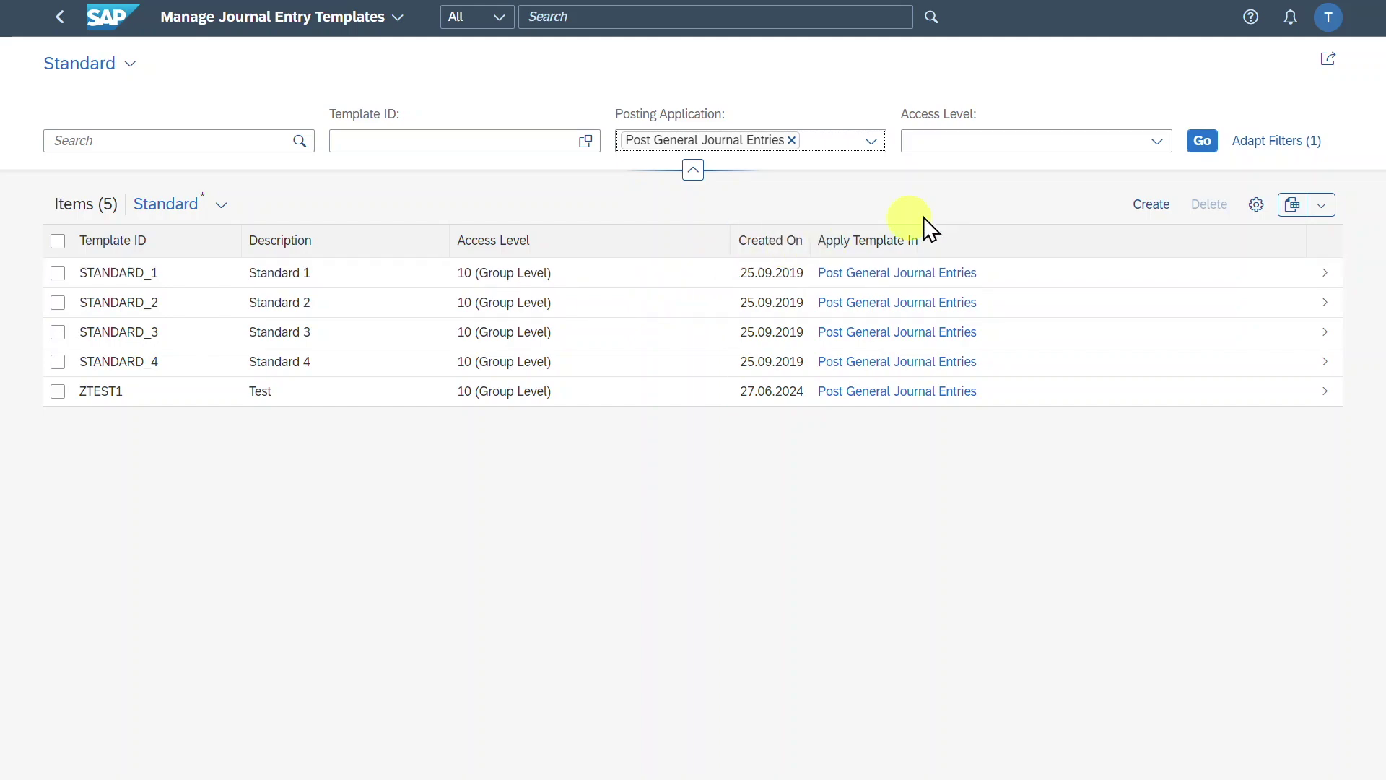
# Start a new journal entry template that applies to Post General Journal Entries.
pyautogui.click(1152, 207)
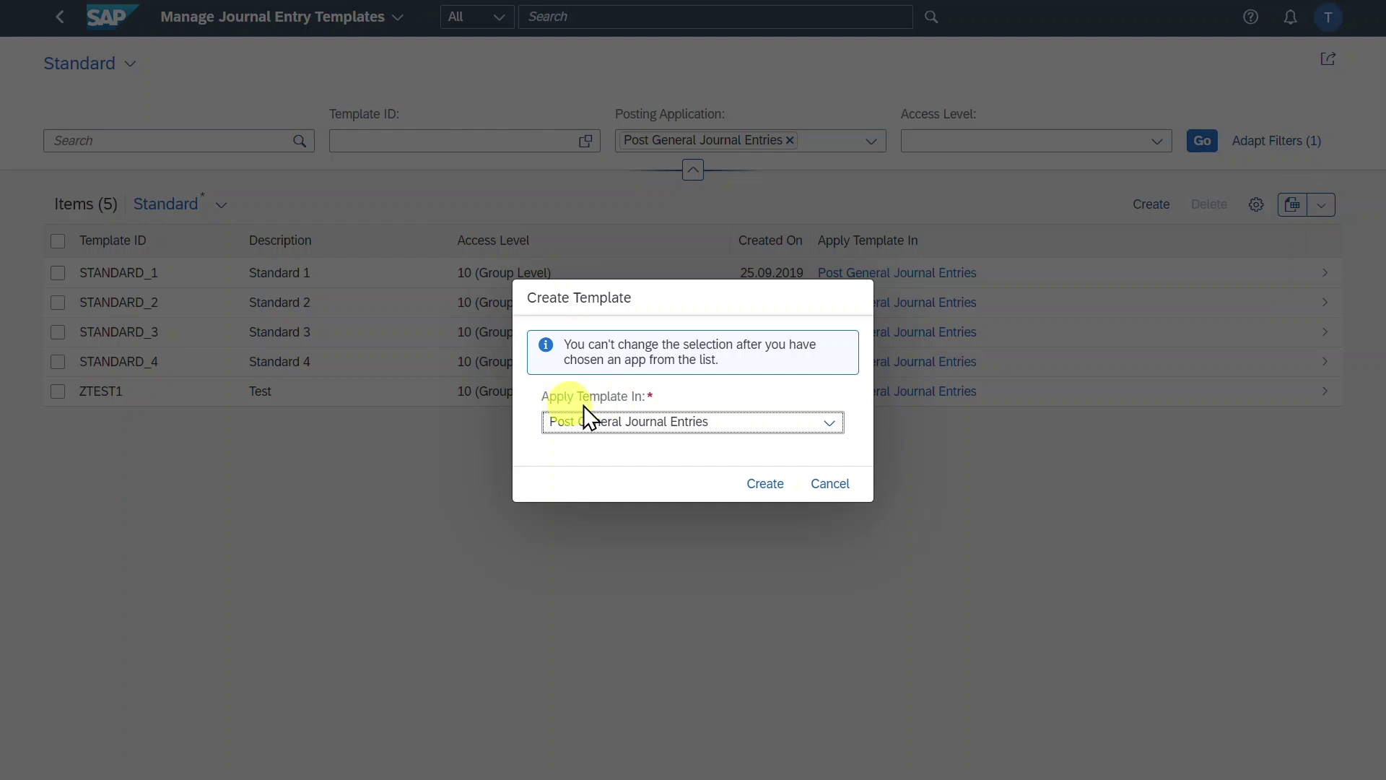
pyautogui.click(830, 423)
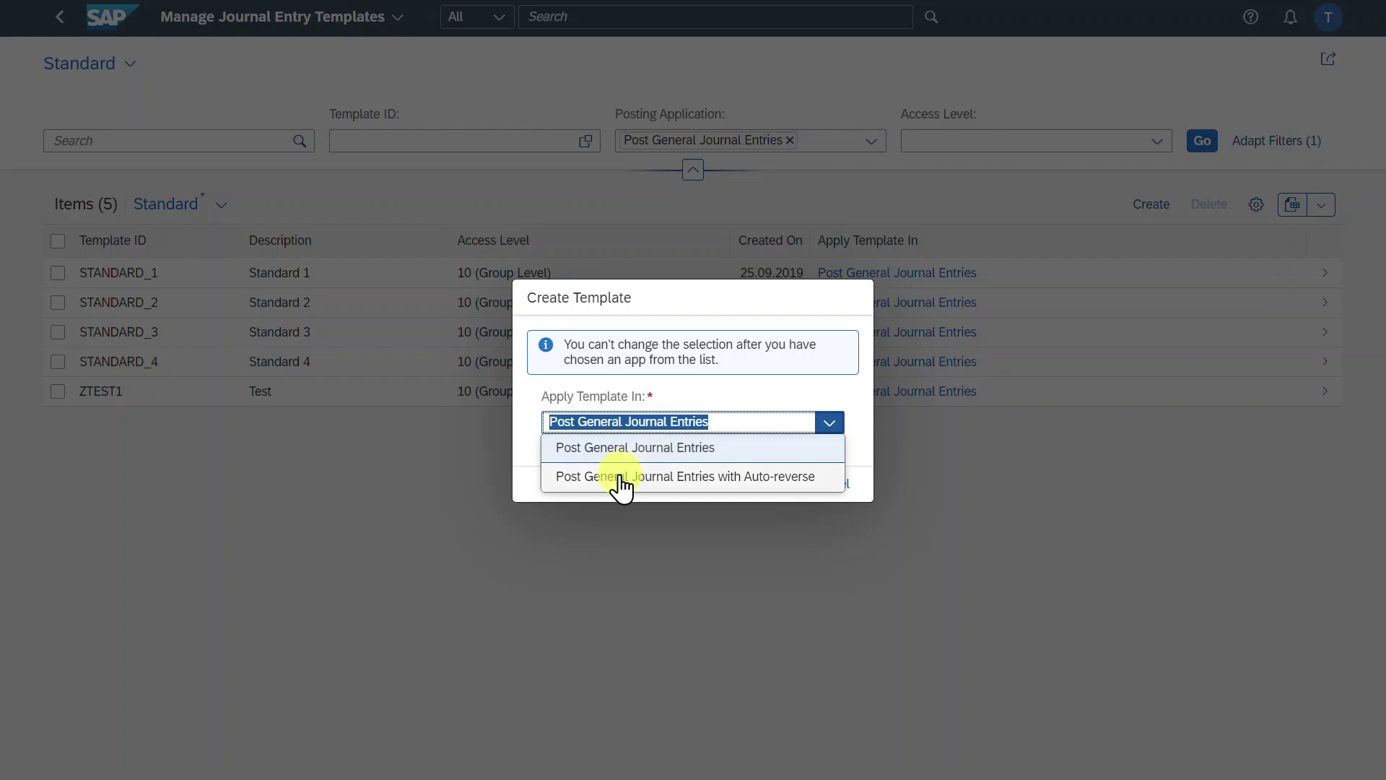
pyautogui.click(635, 447)
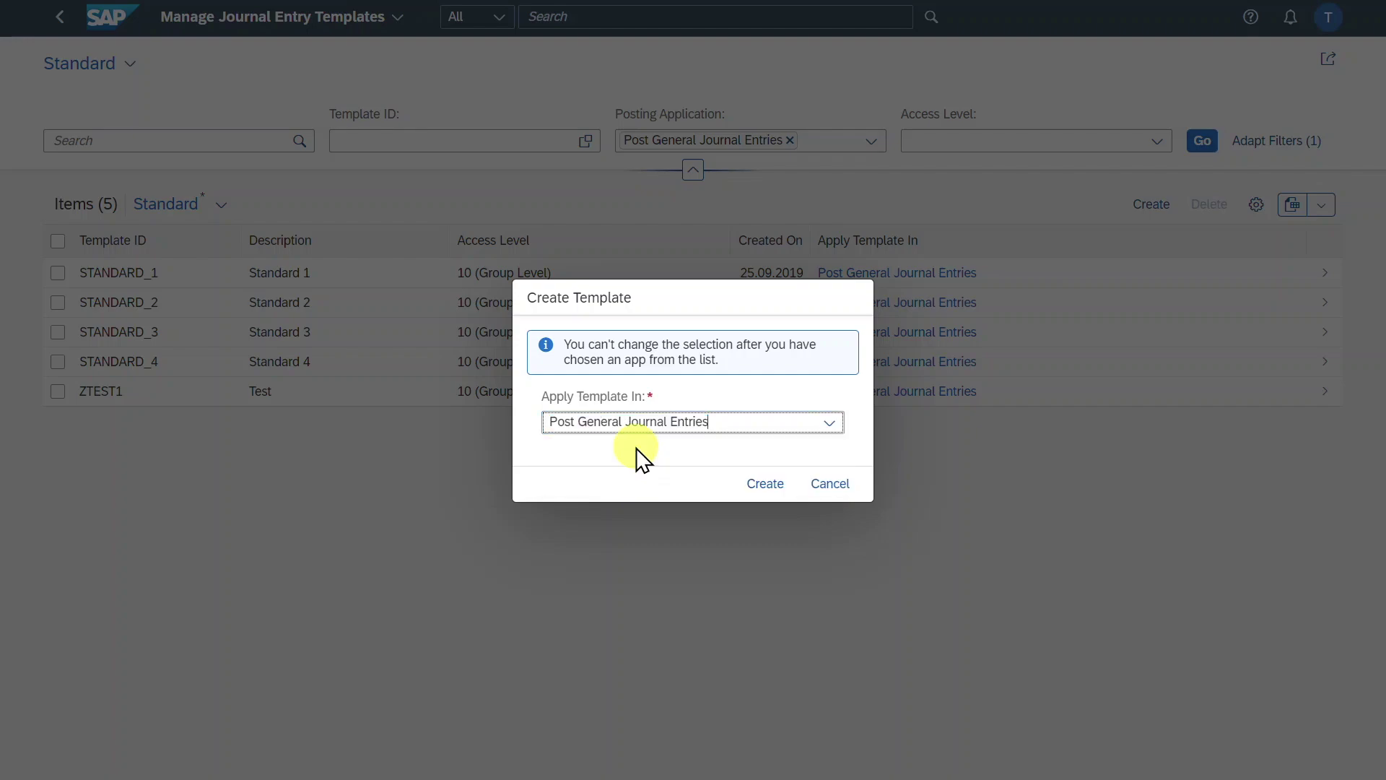
pyautogui.click(759, 484)
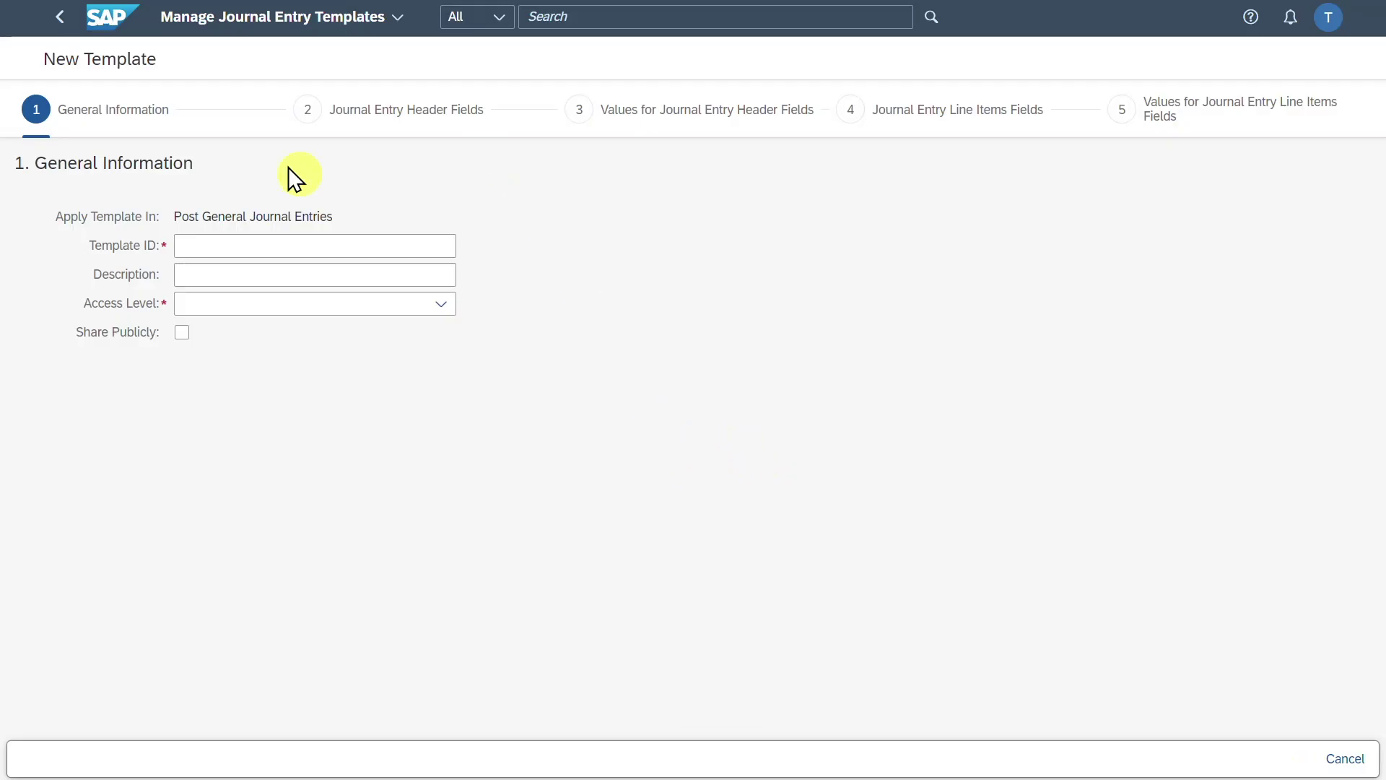
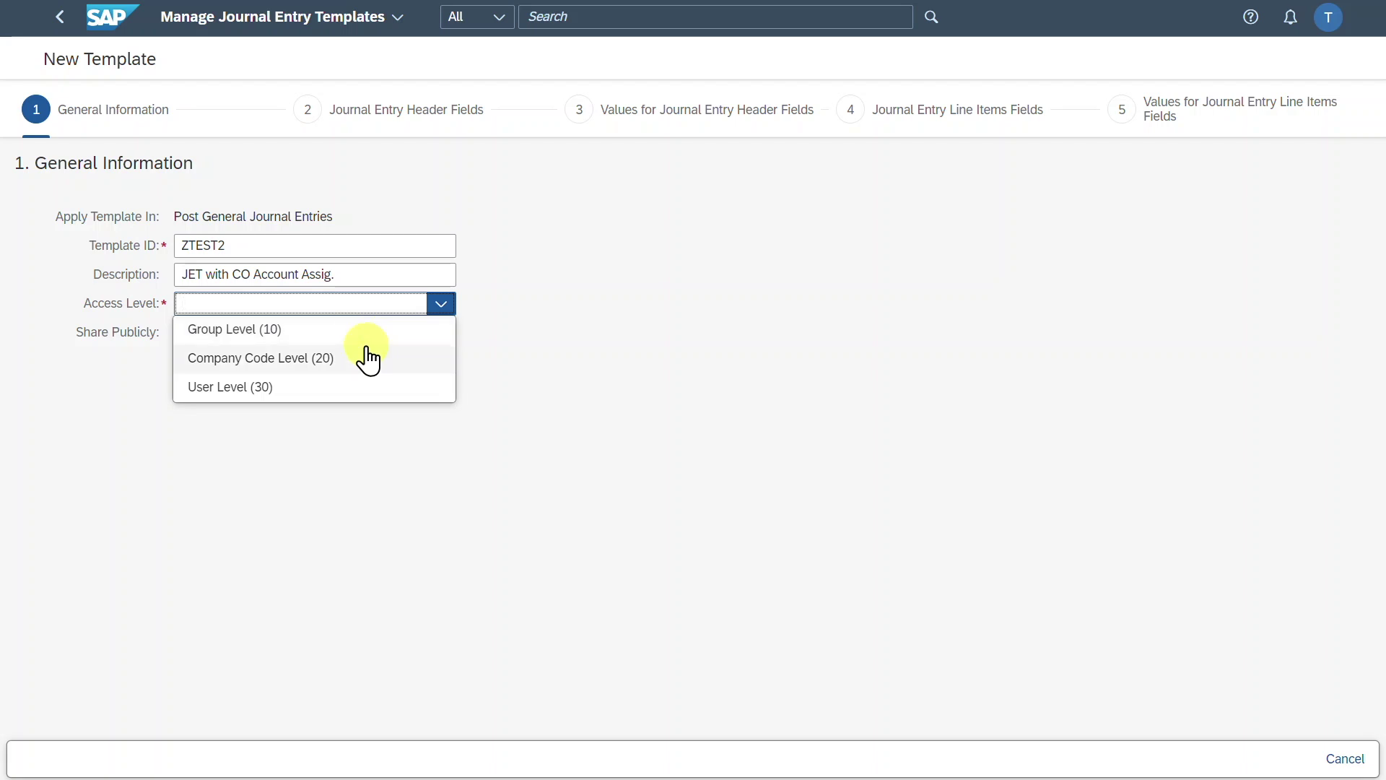
# Give the template the ID ZTEST2, description "JET with CO Account Assig." and access level Group Level (10).
pyautogui.click(353, 366)
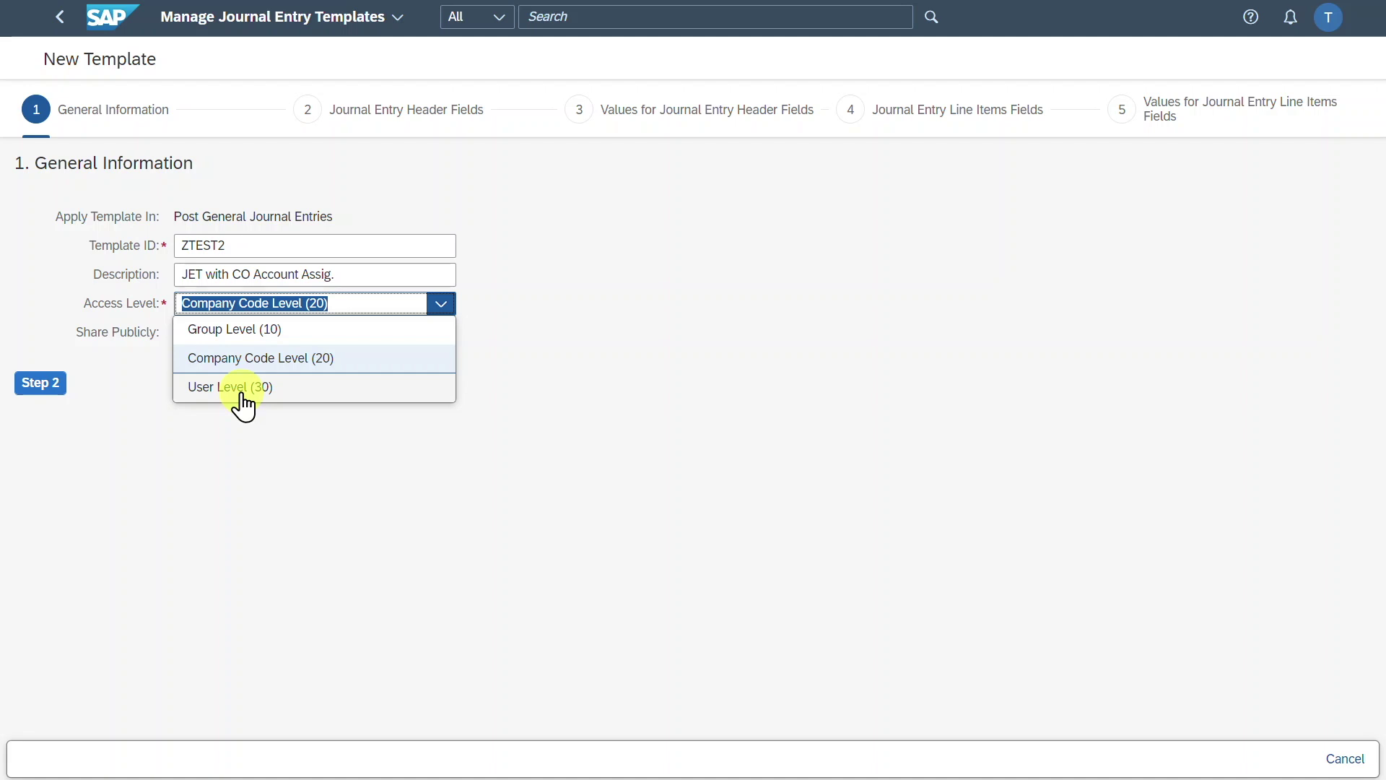
pyautogui.click(257, 332)
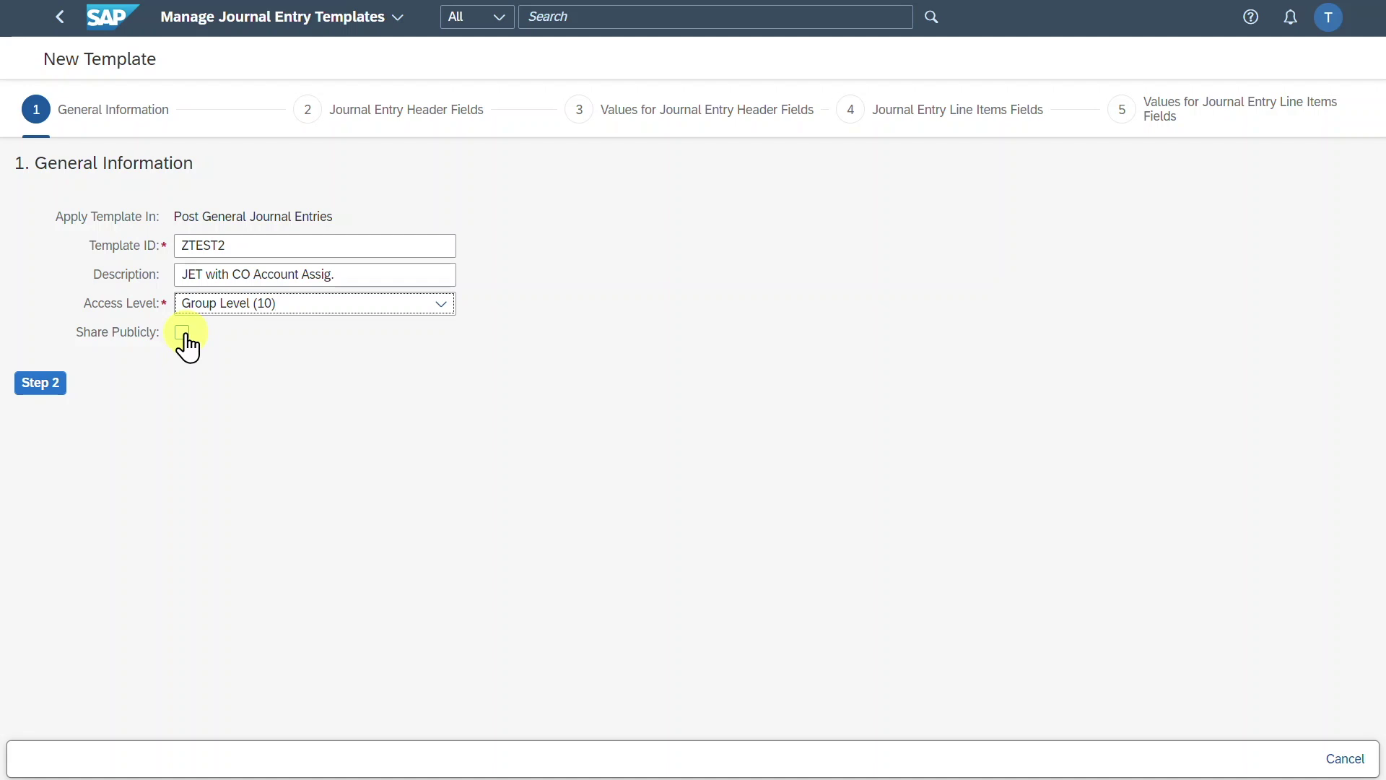
# Share the new template publicly and proceed to the journal entry header fields.
pyautogui.click(440, 307)
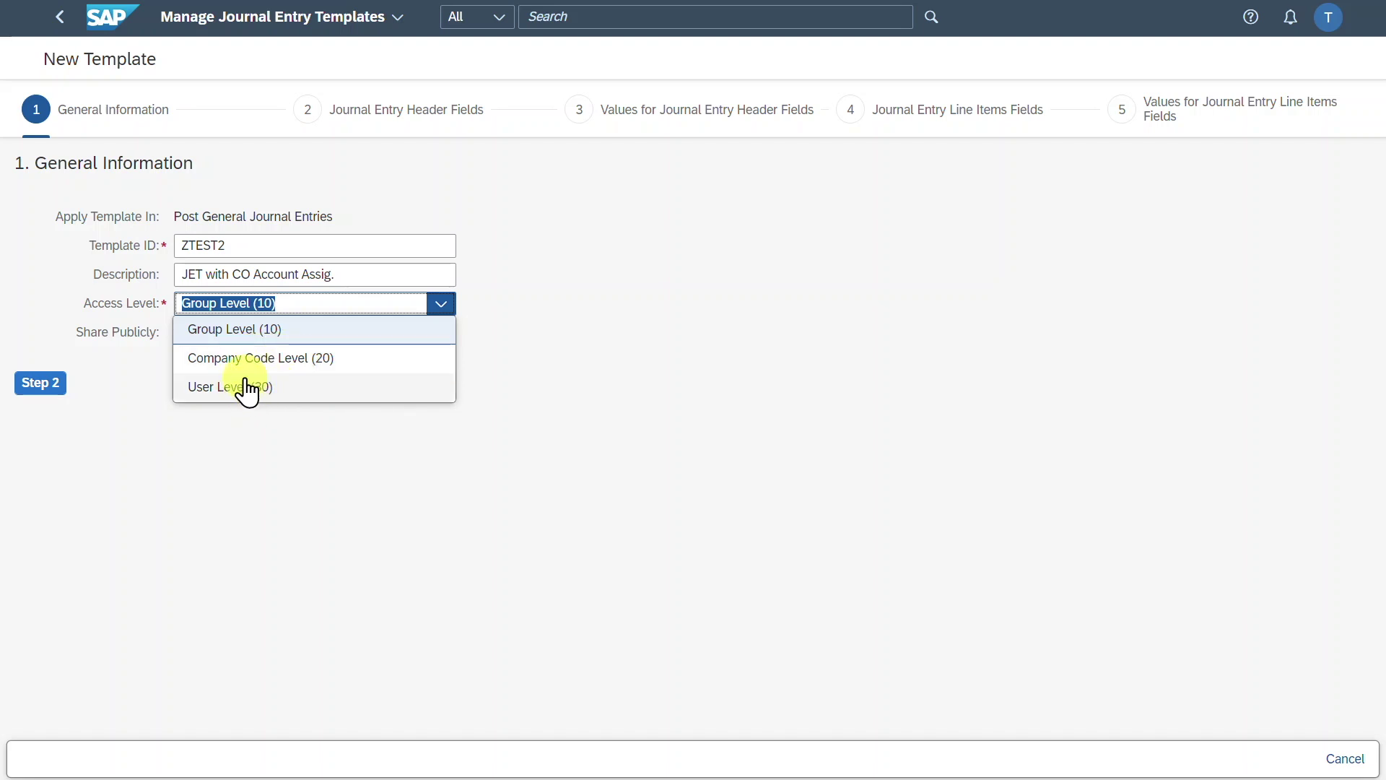
pyautogui.press('Escape')
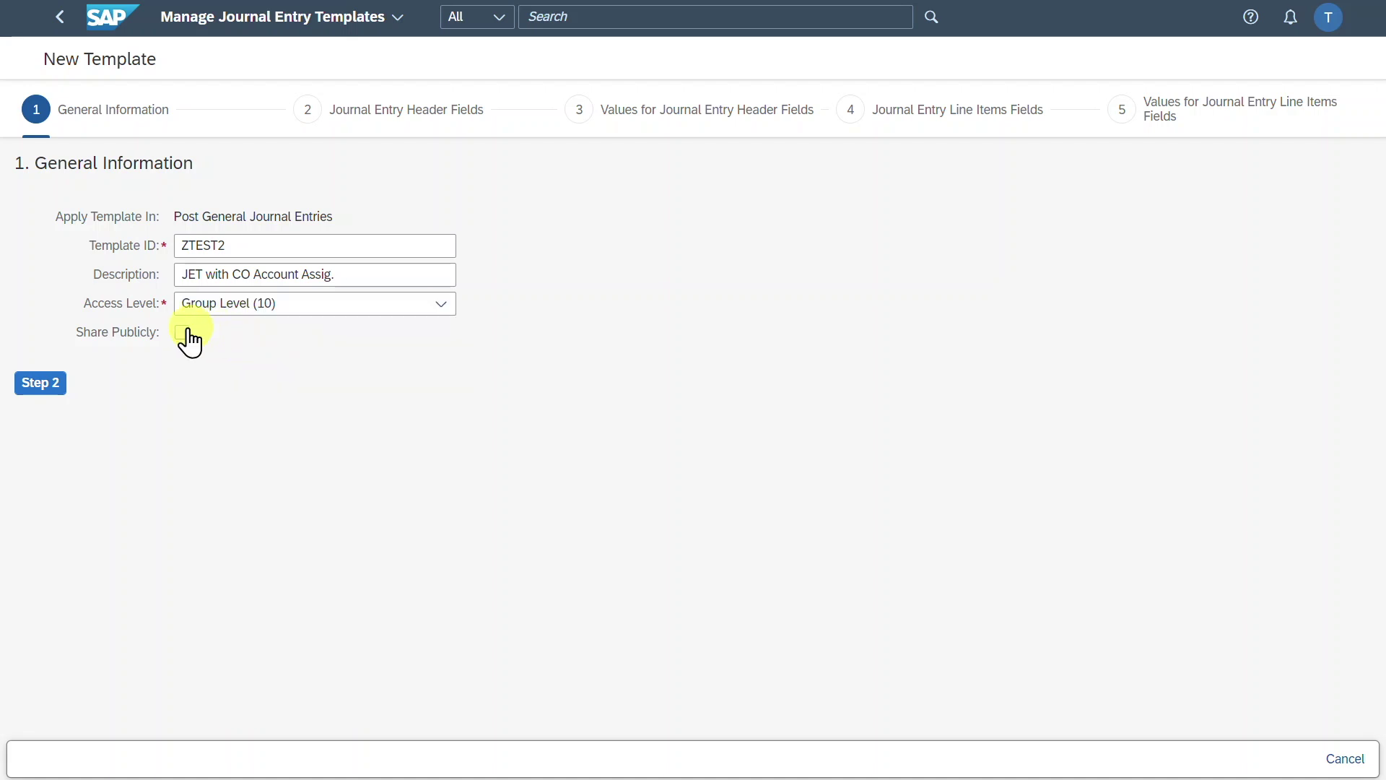
pyautogui.click(182, 332)
pyautogui.click(45, 384)
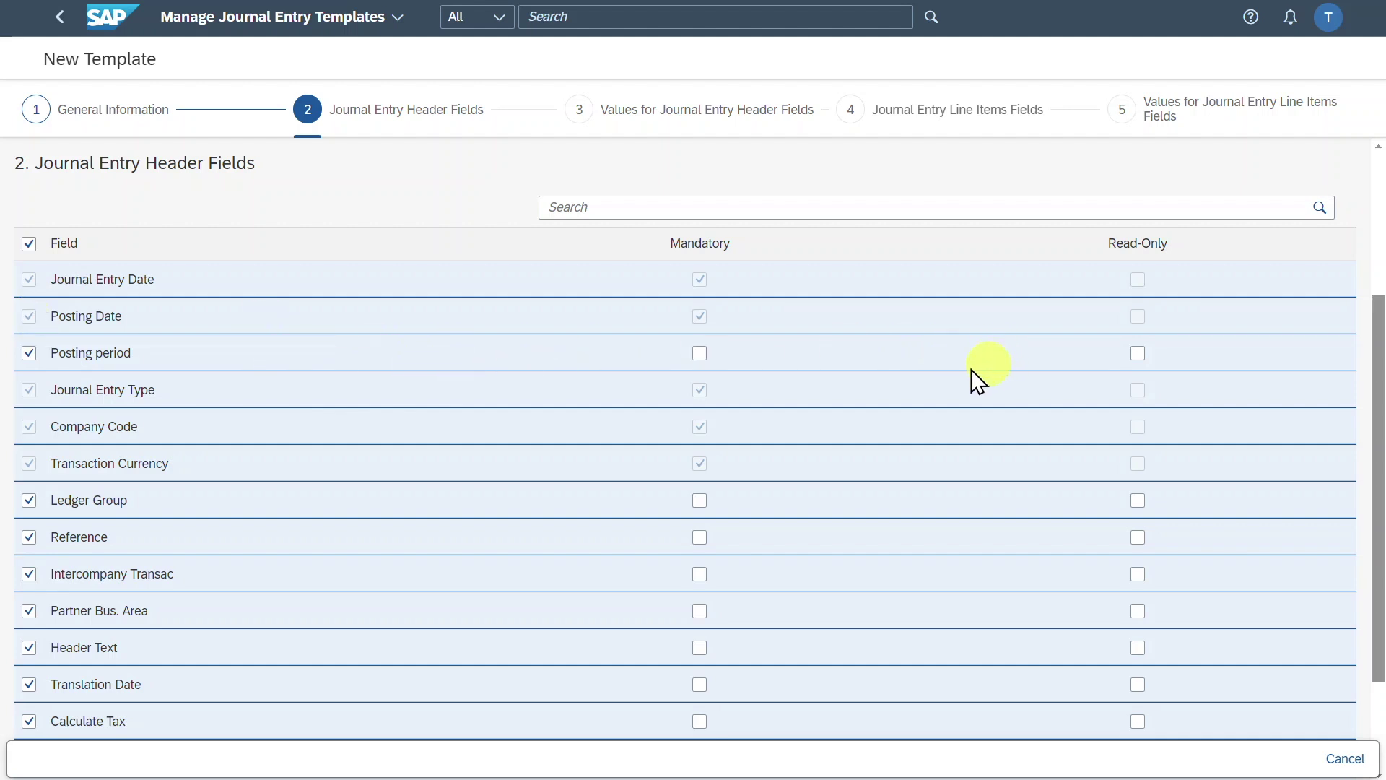
# Make Posting period, Ledger Group, Intercompany Transac and Partner Bus. Area read-only header fields and continue to the header values.
pyautogui.click(1138, 356)
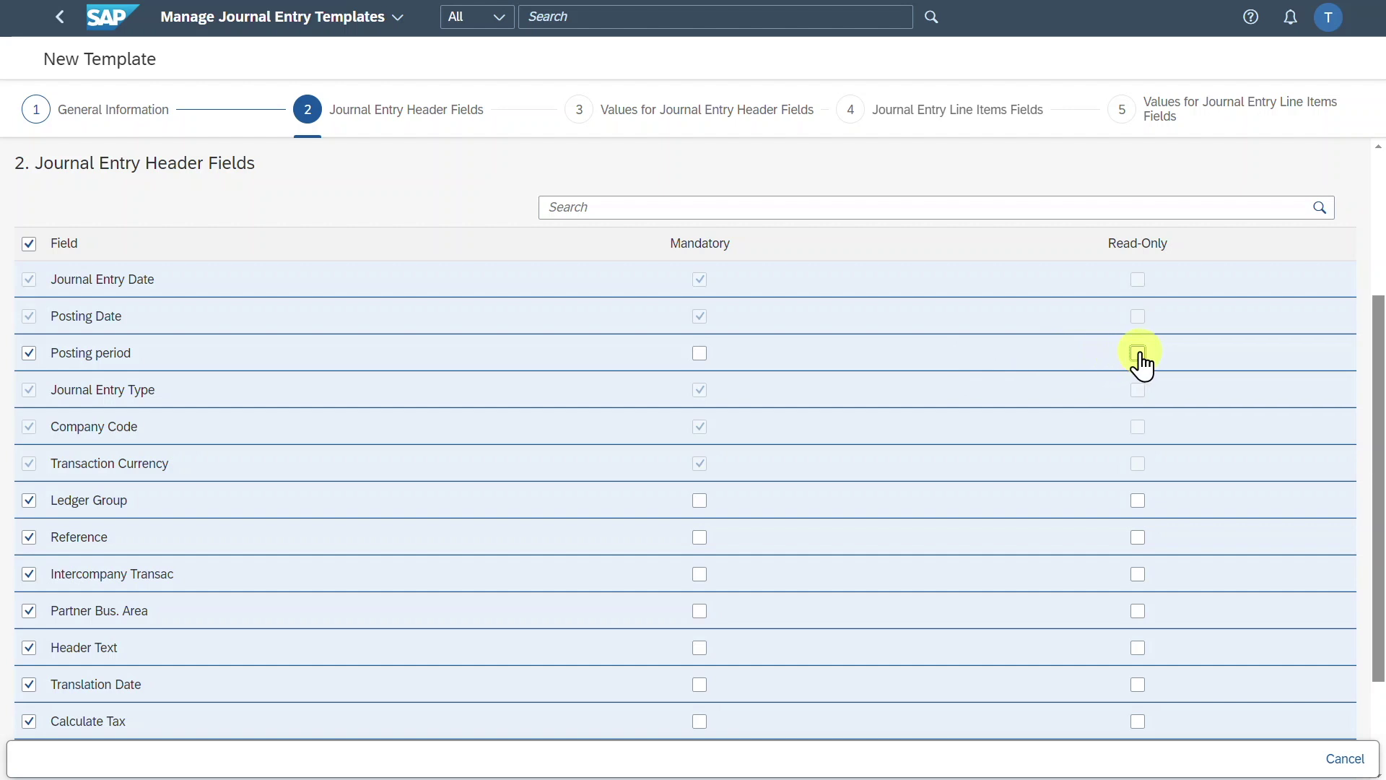
pyautogui.scroll(-2, 909, 371)
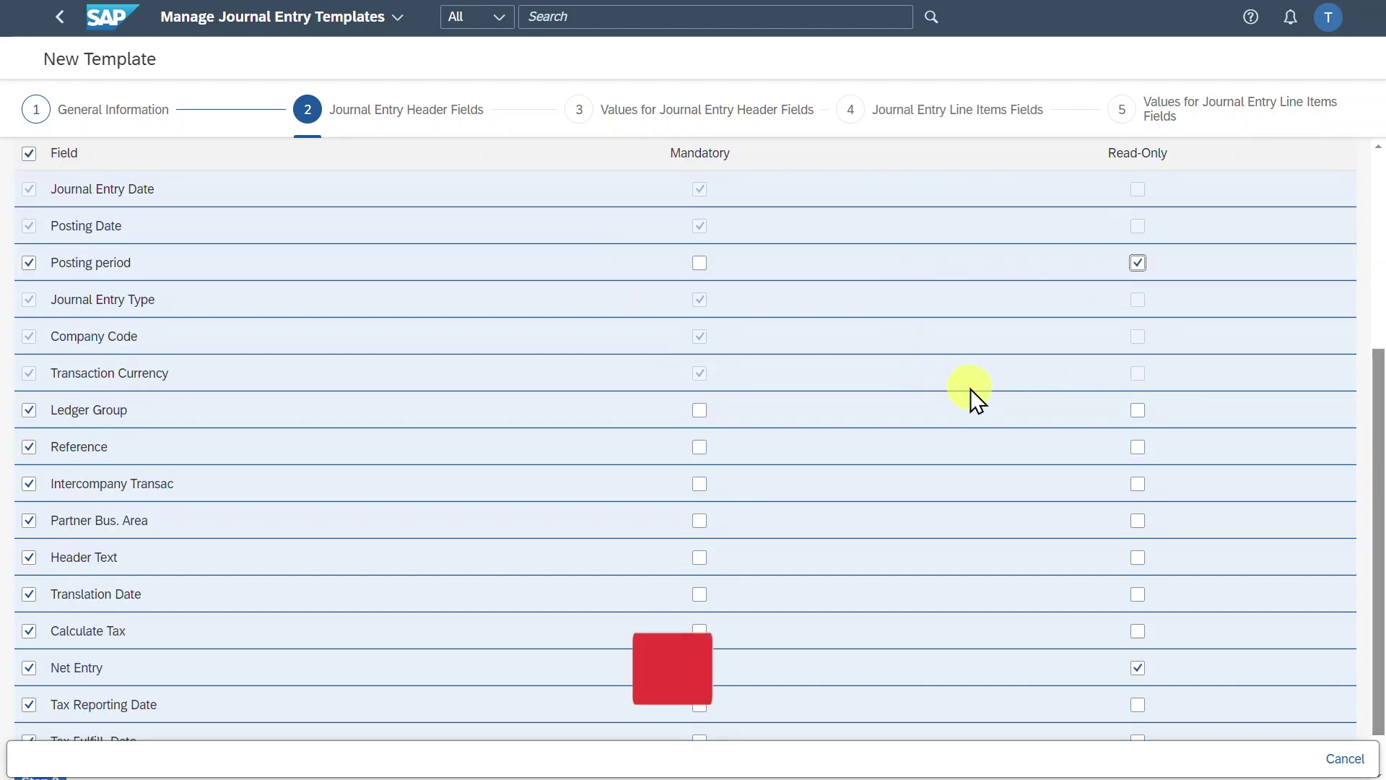
pyautogui.scroll(-1, 970, 389)
pyautogui.click(1138, 354)
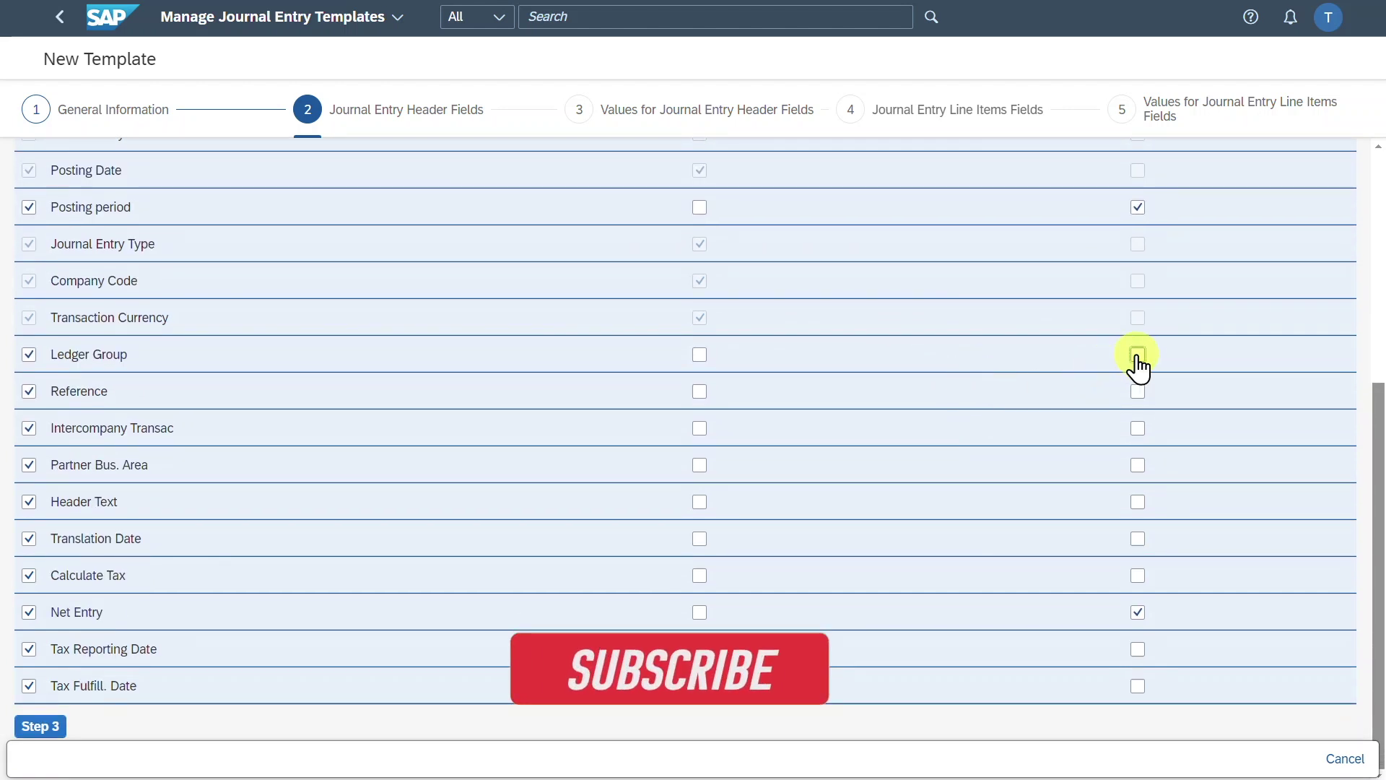
pyautogui.click(1138, 428)
pyautogui.click(1139, 466)
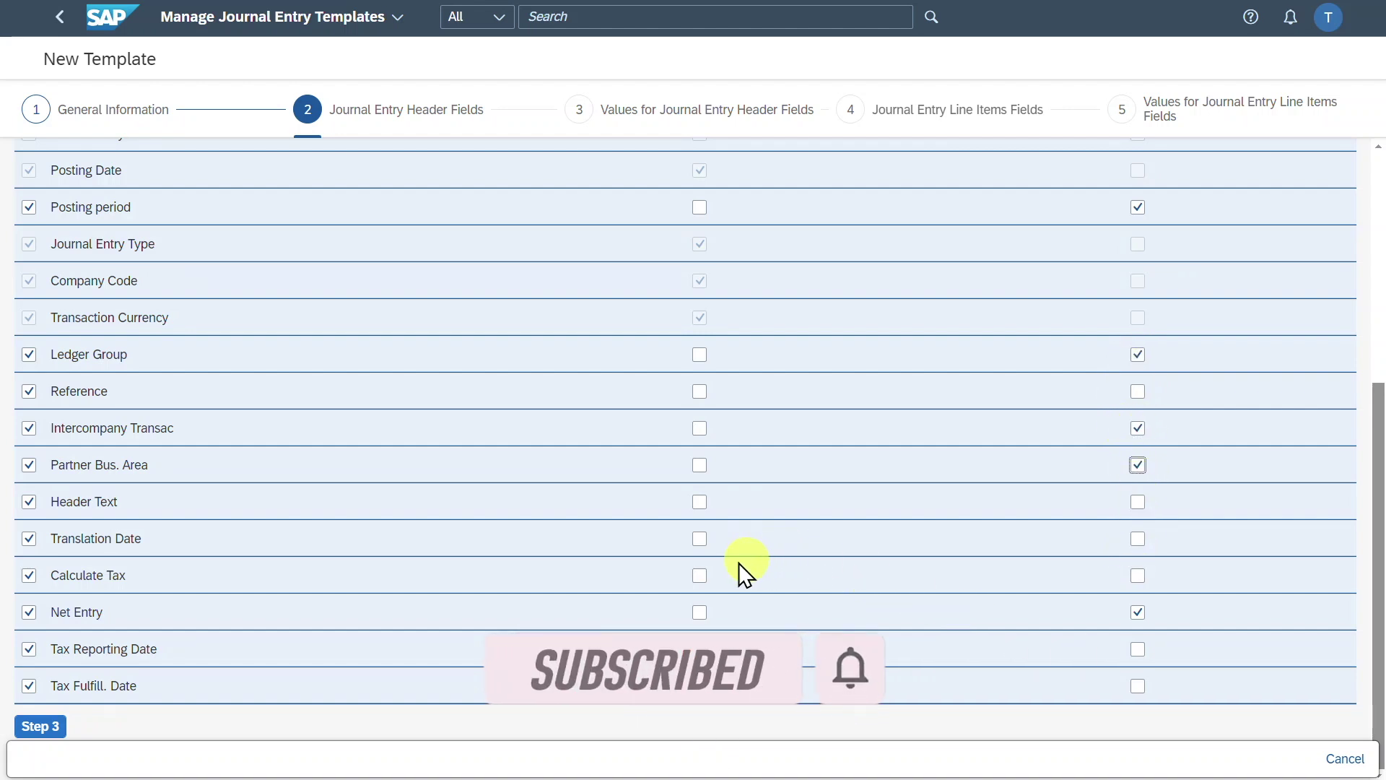
pyautogui.click(41, 726)
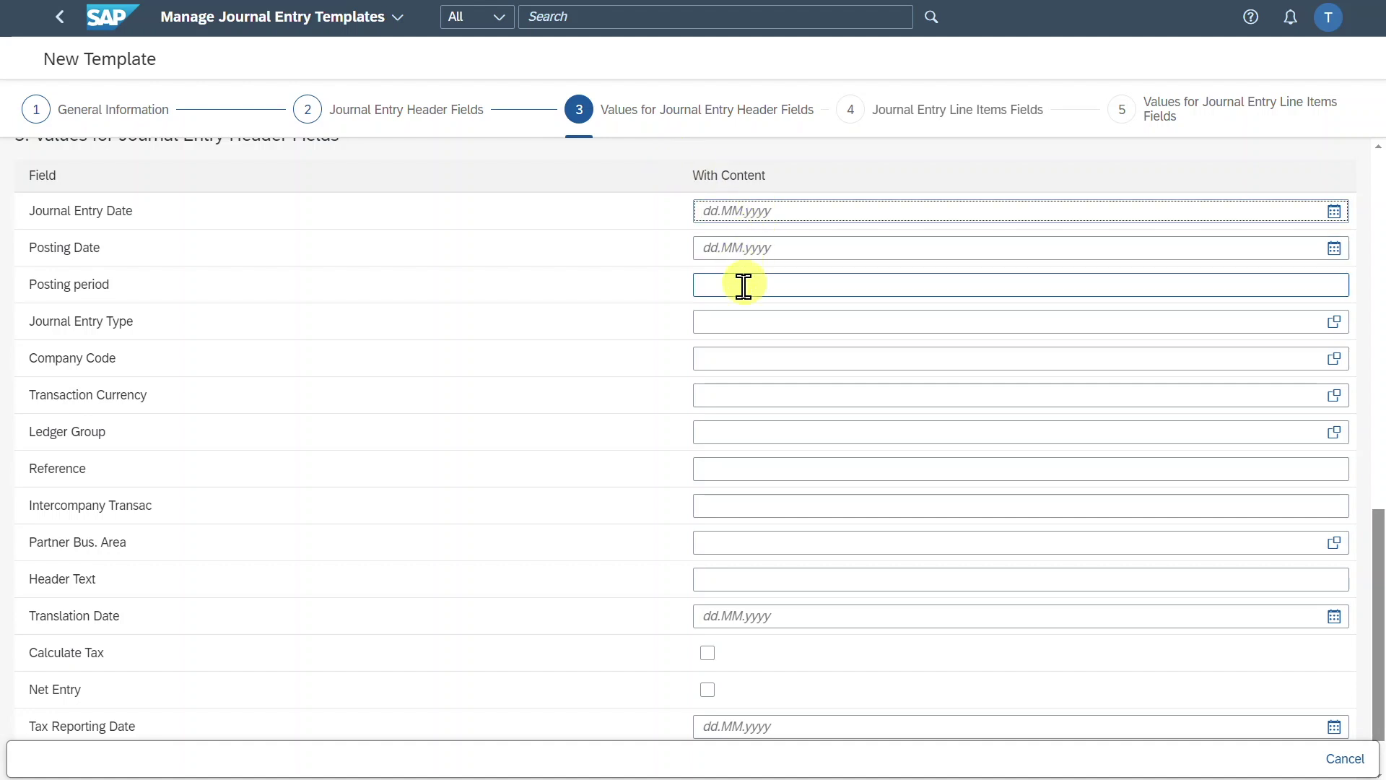
# Preset the header with journal entry type SA, company code 1010 and transaction currency EUR, and continue to the line item fields.
pyautogui.click(743, 318)
pyautogui.write('SA')
pyautogui.click(733, 355)
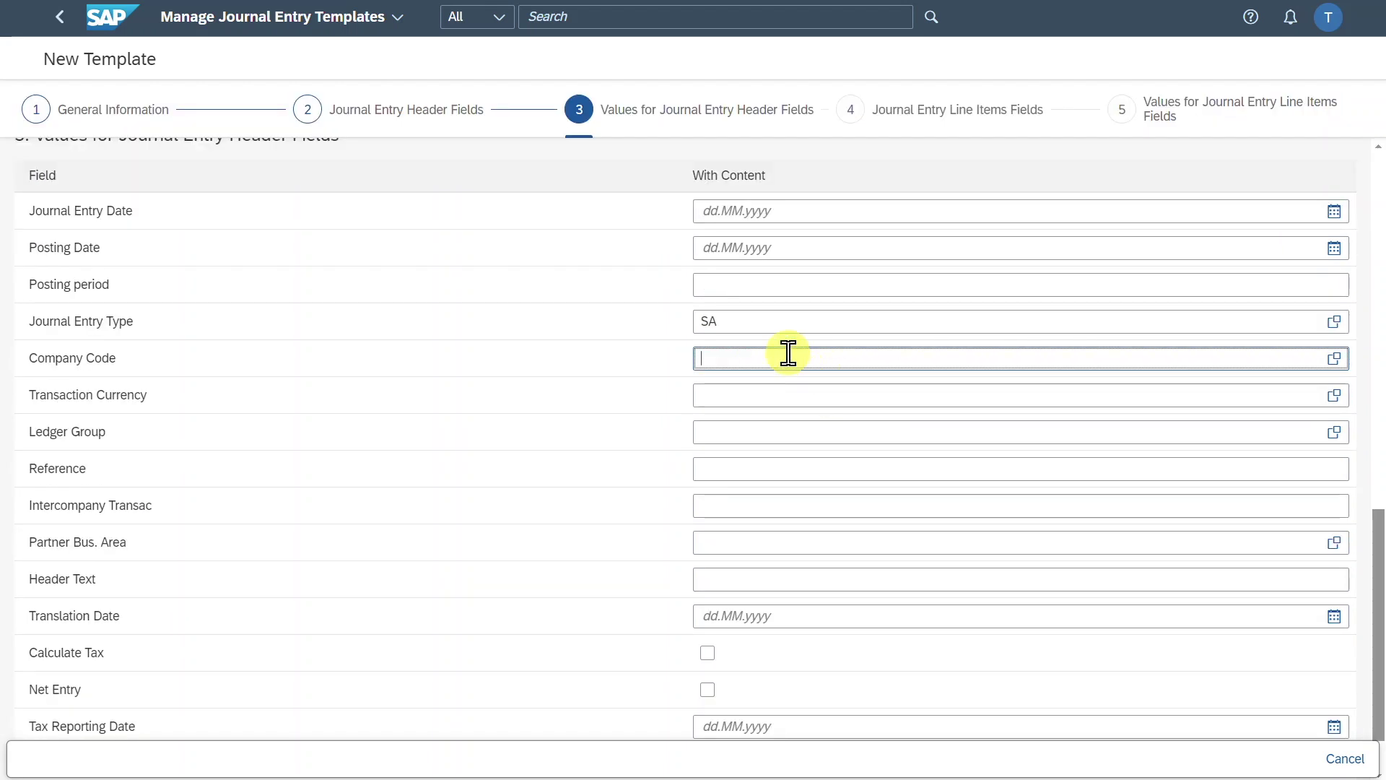
pyautogui.write('1010')
pyautogui.click(786, 392)
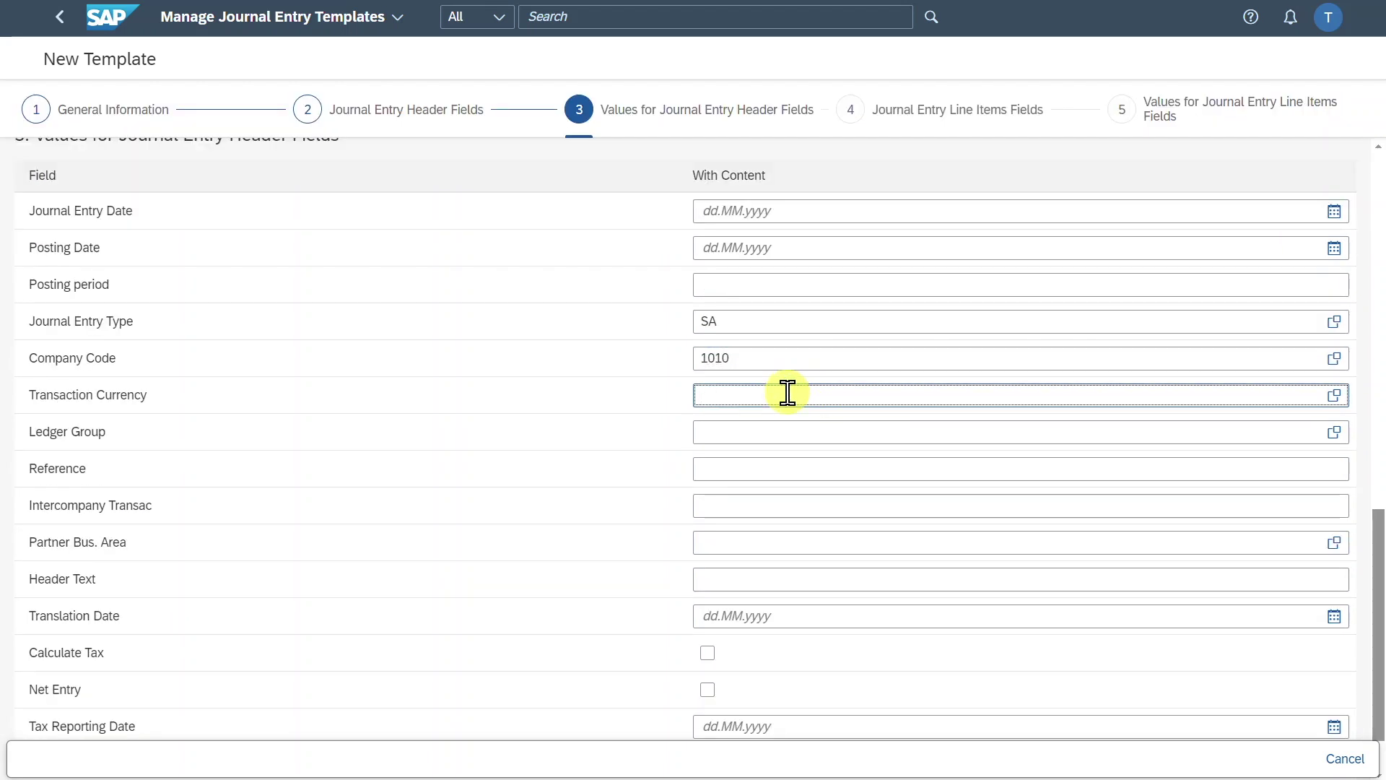
pyautogui.write('EUR')
pyautogui.scroll(-1, 787, 392)
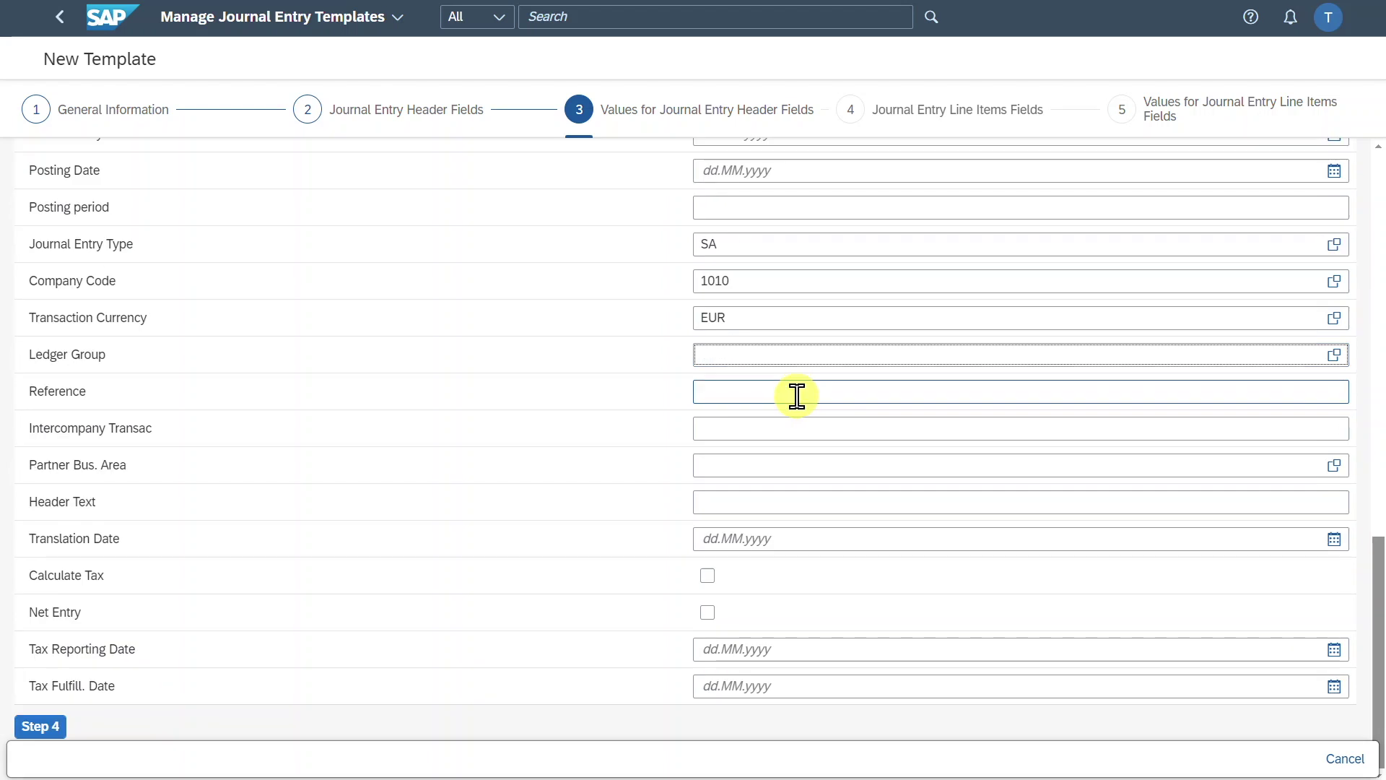
pyautogui.click(791, 393)
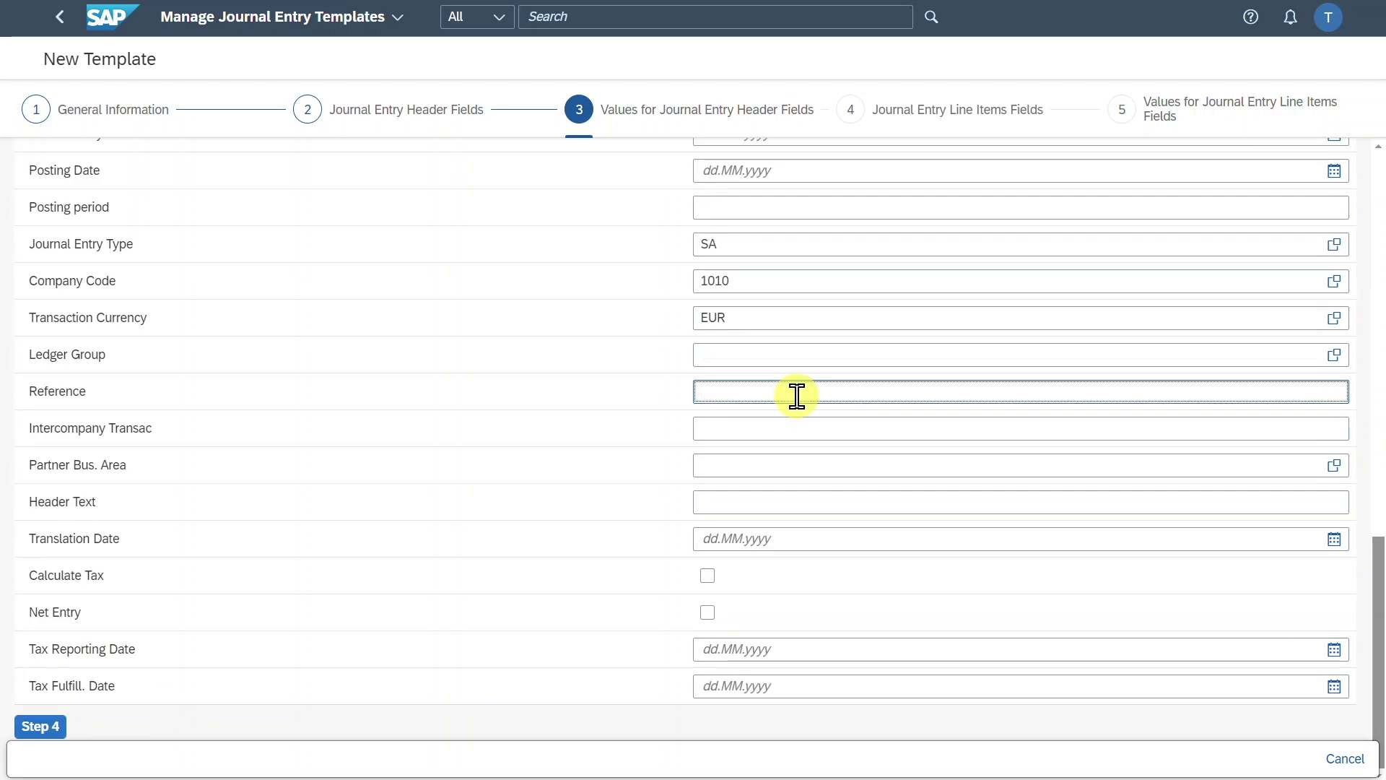
pyautogui.click(51, 727)
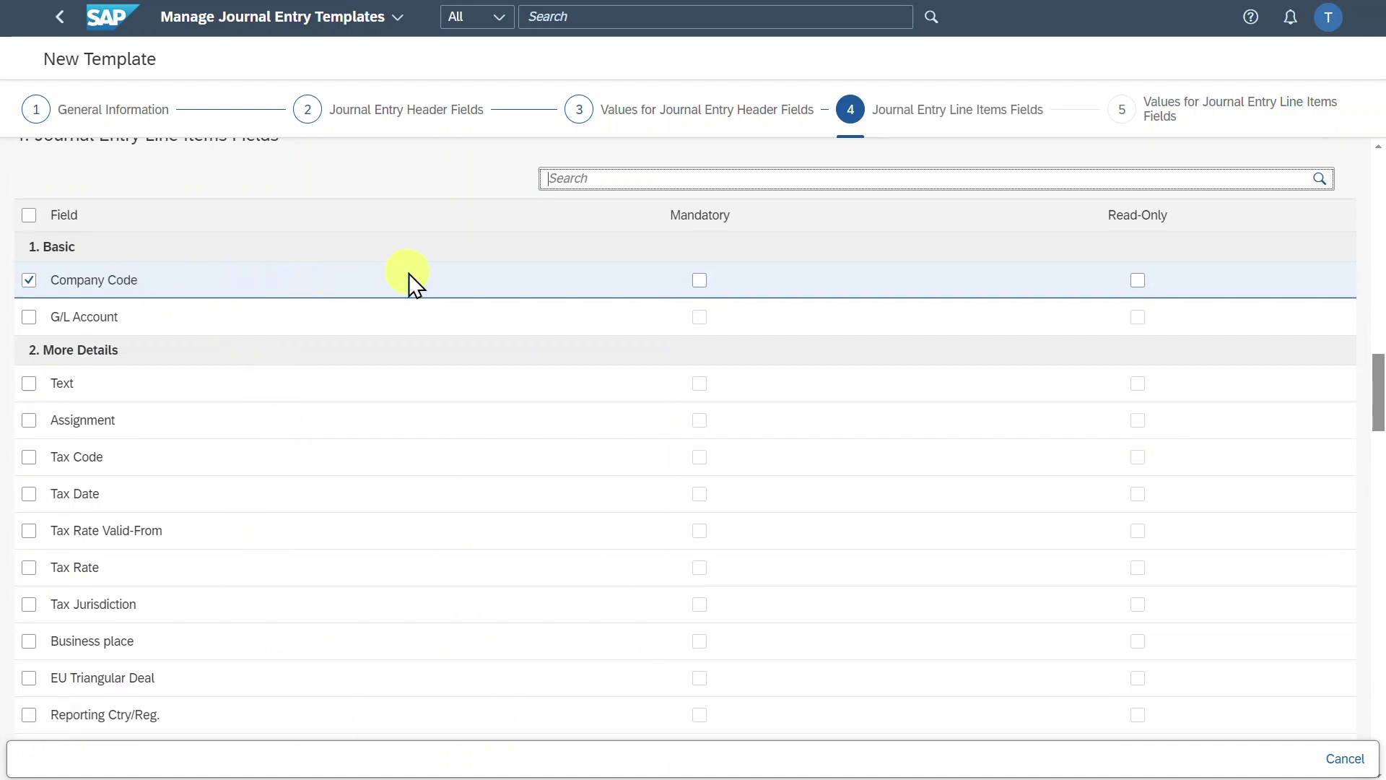
# Make the line item Company Code mandatory and include the Text, Assignment and Tax Code fields.
pyautogui.click(698, 280)
pyautogui.scroll(-1, 448, 418)
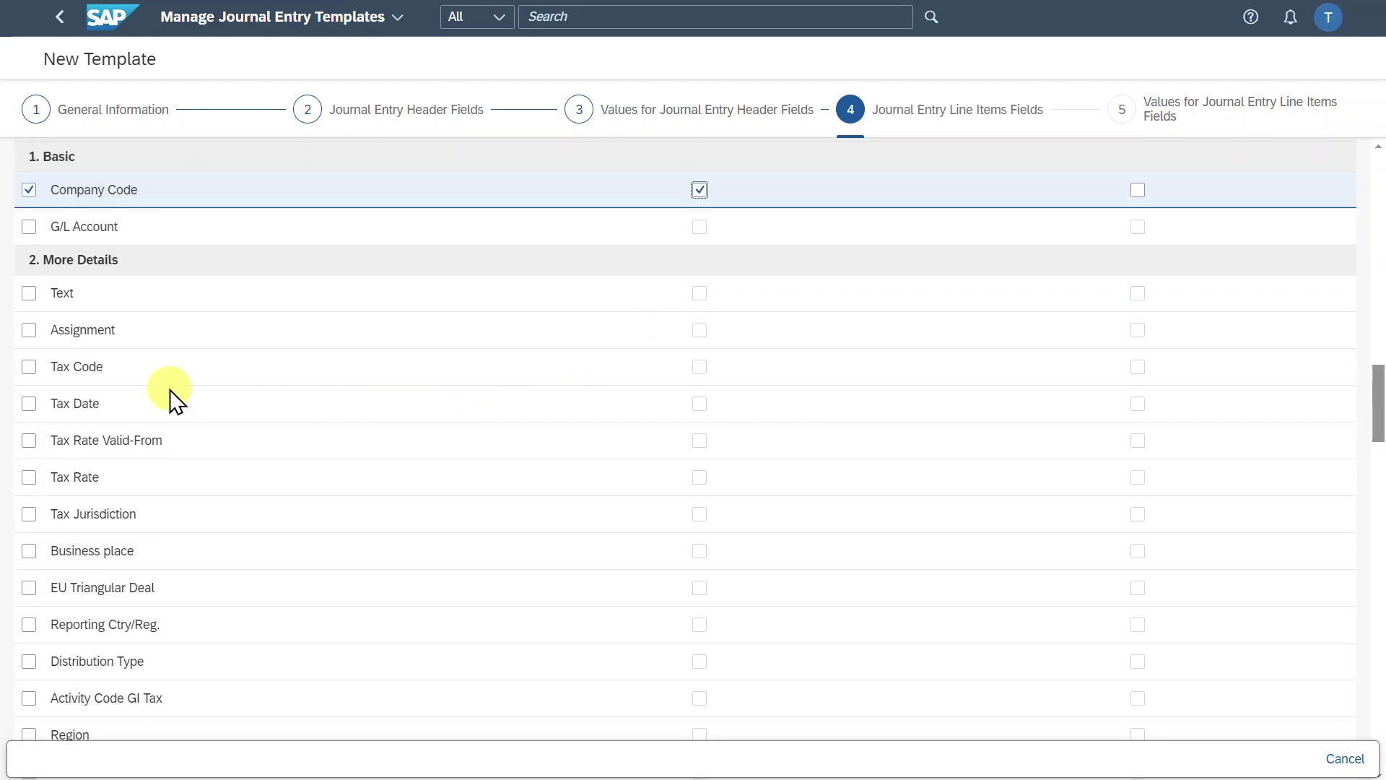
pyautogui.click(29, 293)
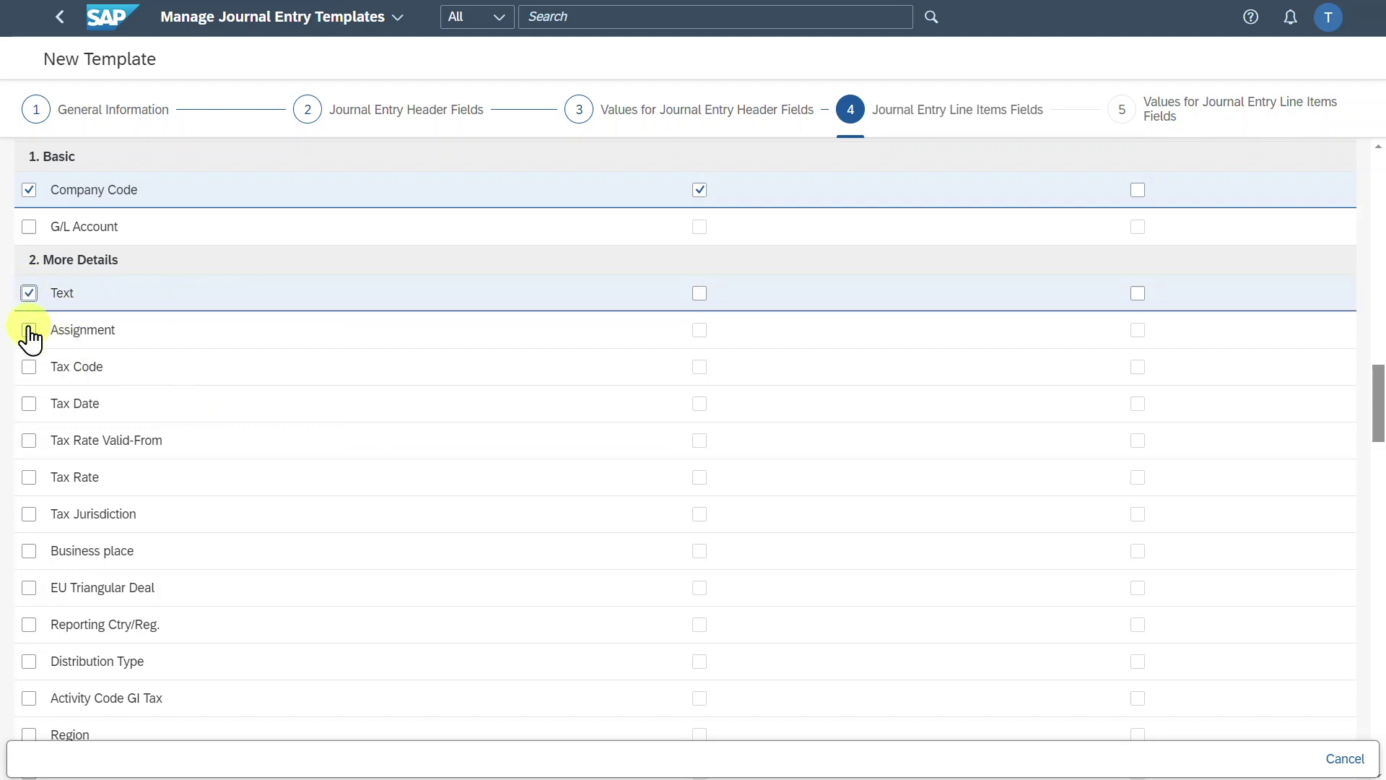
pyautogui.click(28, 330)
pyautogui.click(29, 367)
pyautogui.scroll(3, 888, 540)
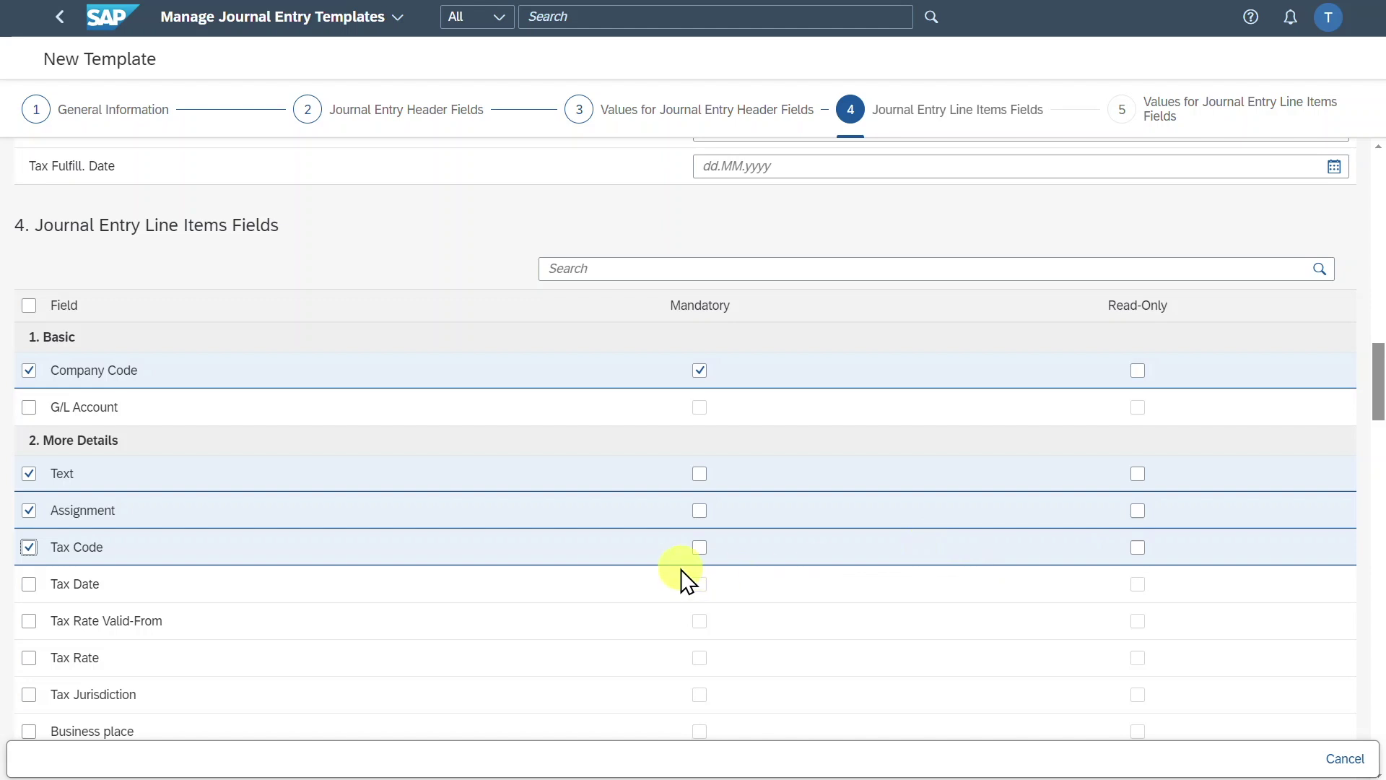
pyautogui.scroll(-3, 660, 575)
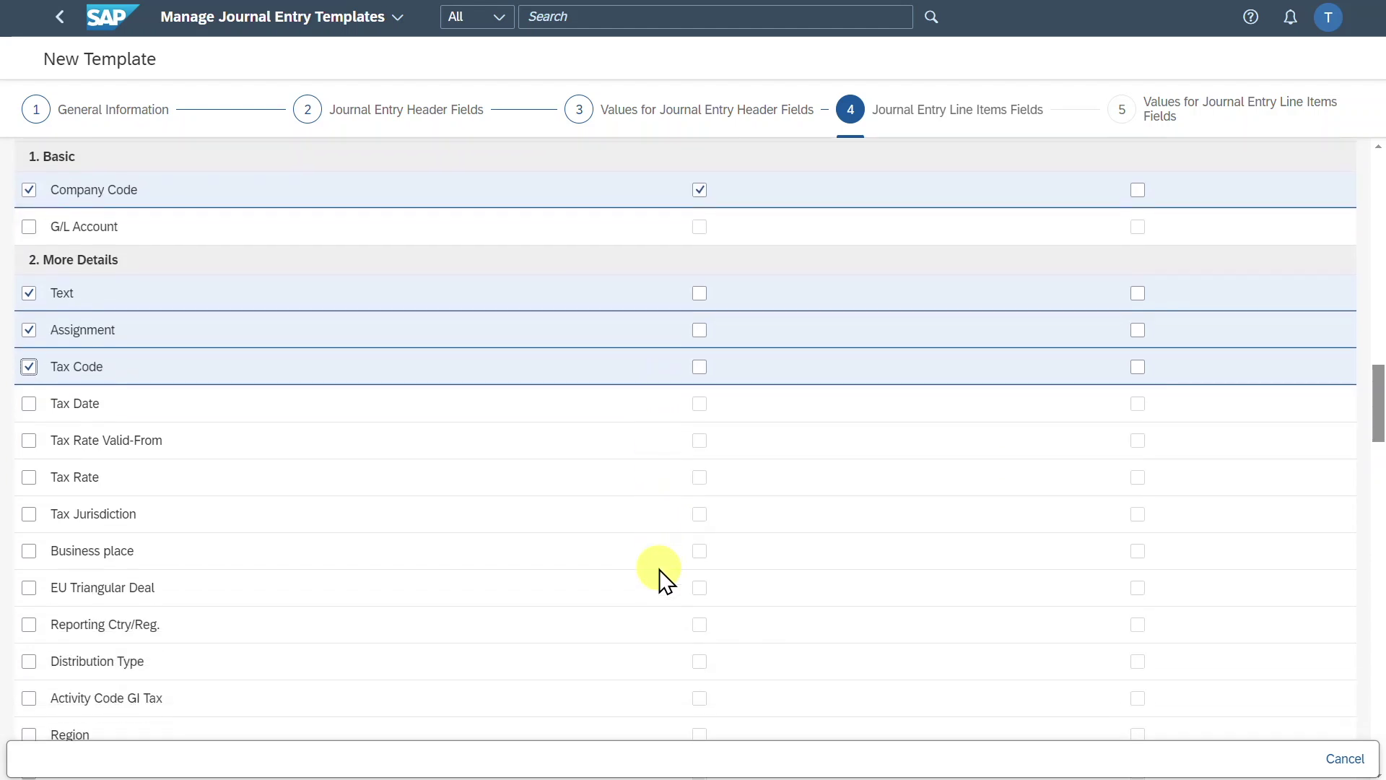
# Include Reference Key 1 and Reference Key 2 among the line item fields.
pyautogui.scroll(-4, 358, 486)
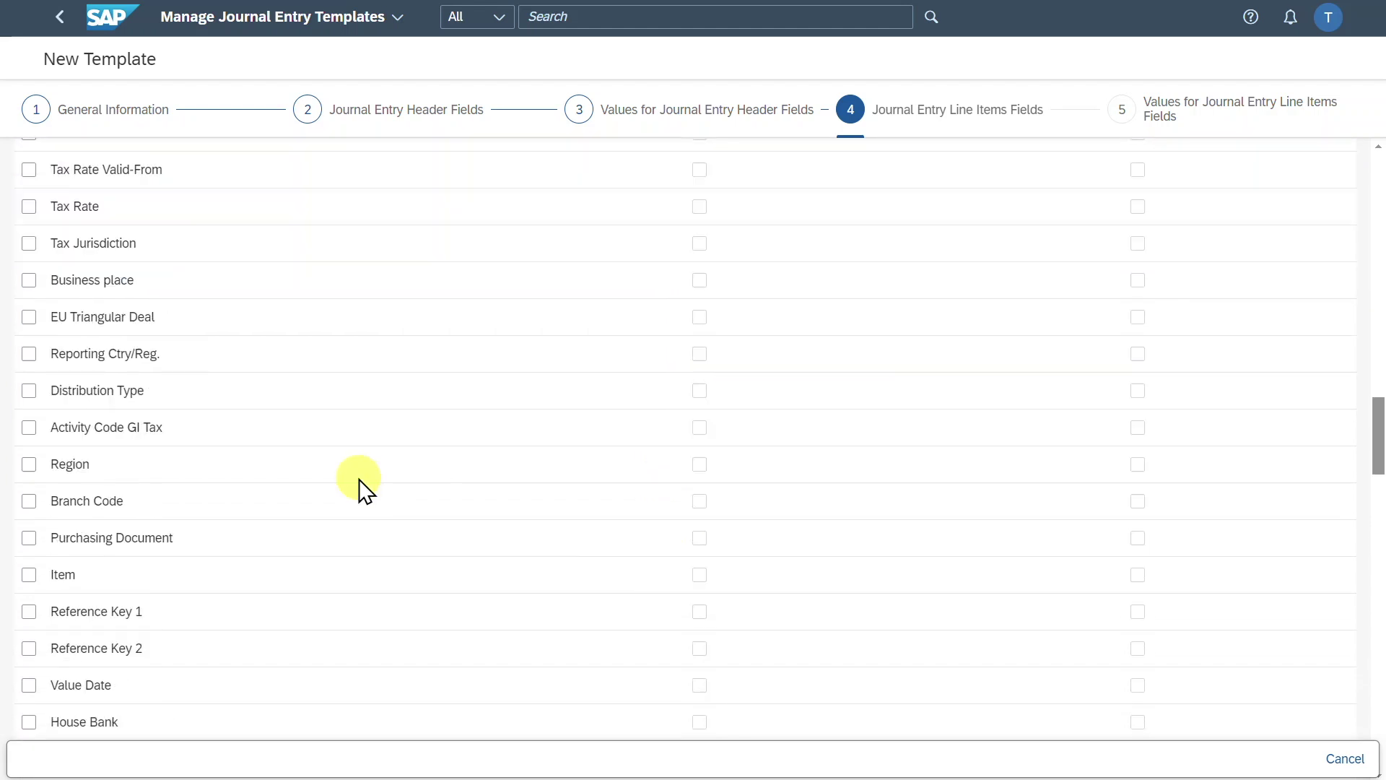
pyautogui.scroll(-2, 238, 418)
pyautogui.click(29, 521)
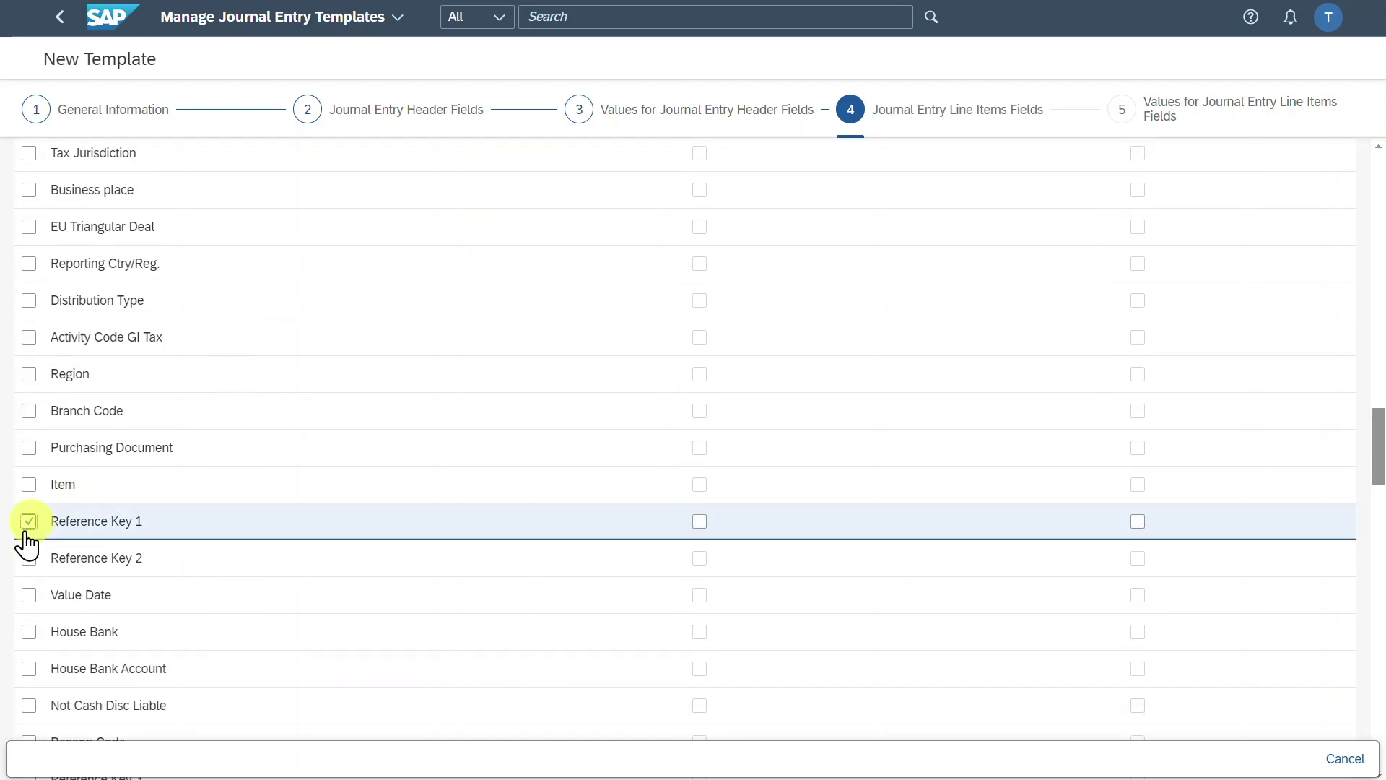
pyautogui.click(29, 557)
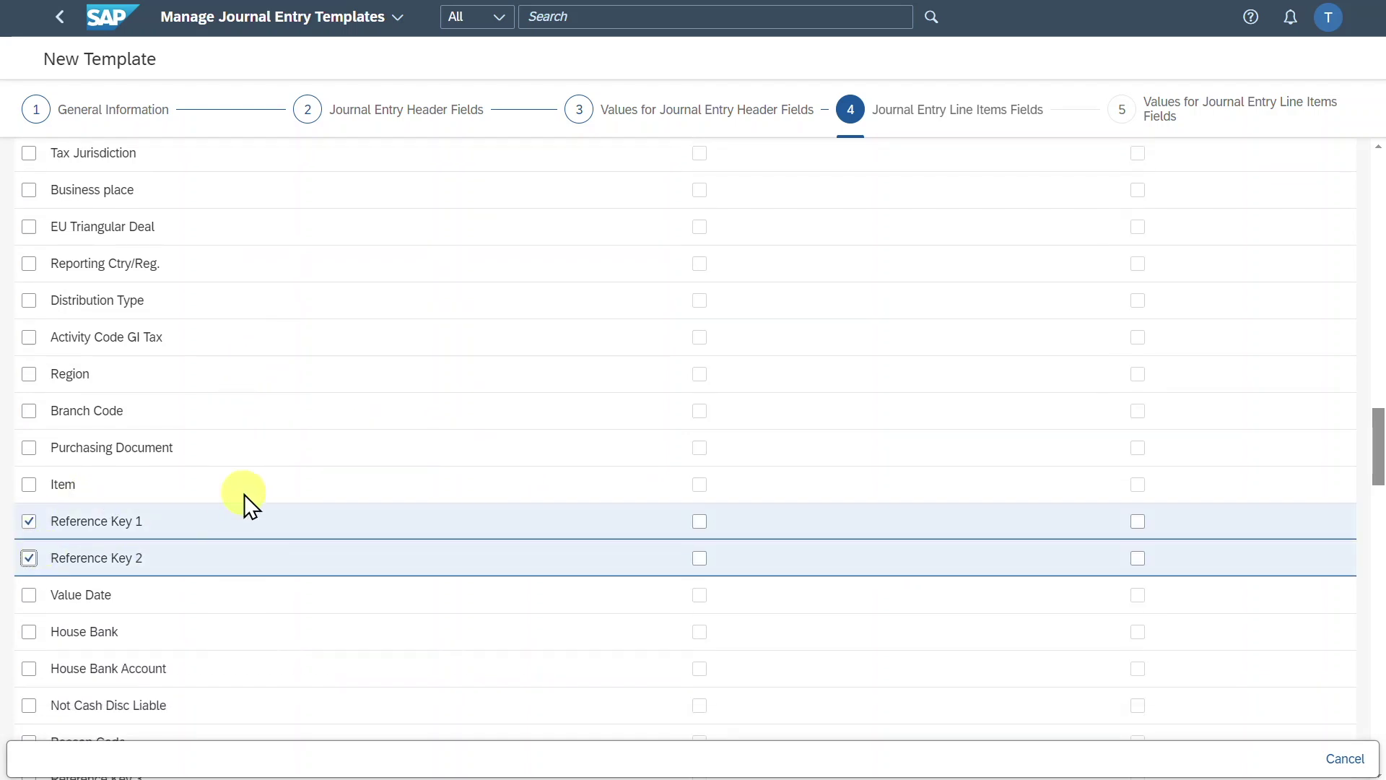
# Include the account assignment fields Cost Center, Order, Profit Center and WBS Element, and continue to the line item values.
pyautogui.scroll(-5, 201, 536)
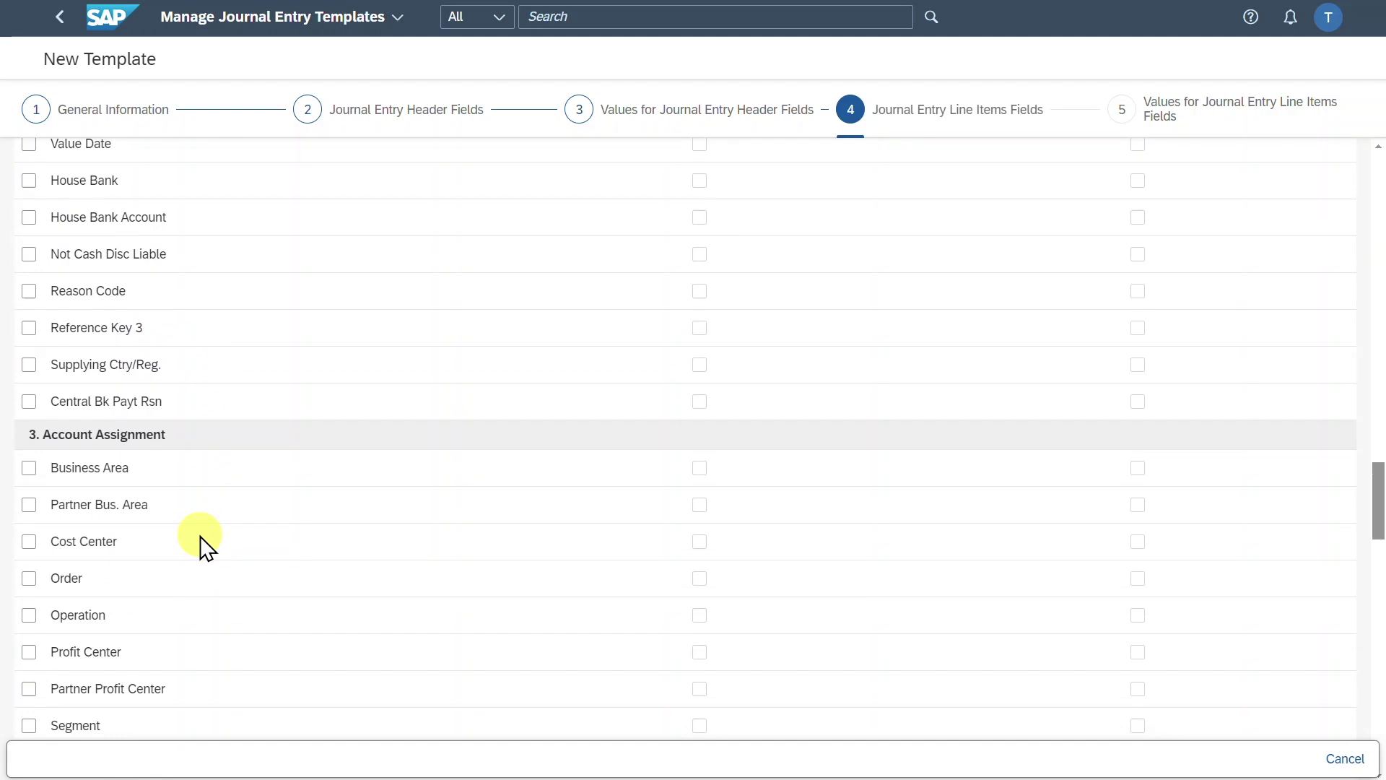
pyautogui.scroll(-2, 201, 536)
pyautogui.click(29, 361)
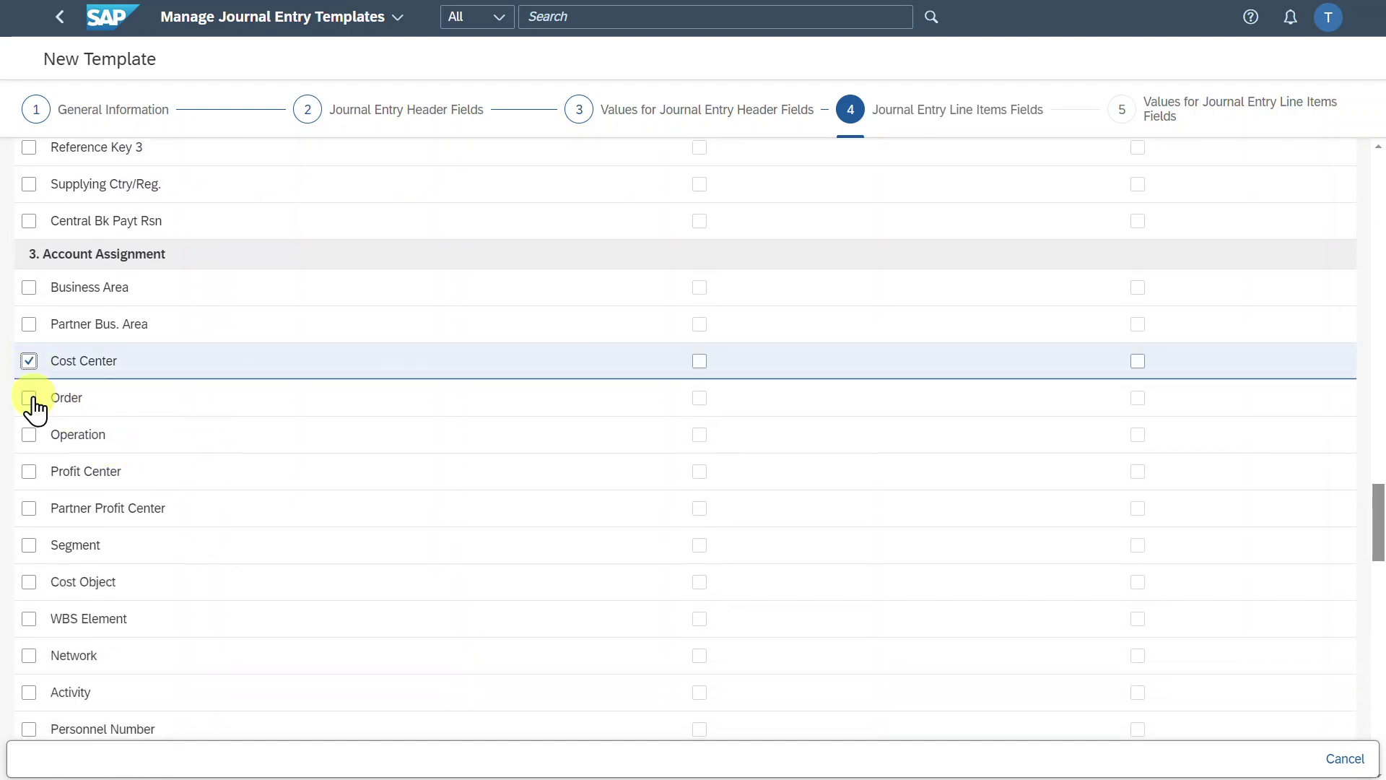
pyautogui.click(32, 399)
pyautogui.click(28, 472)
pyautogui.scroll(-1, 171, 578)
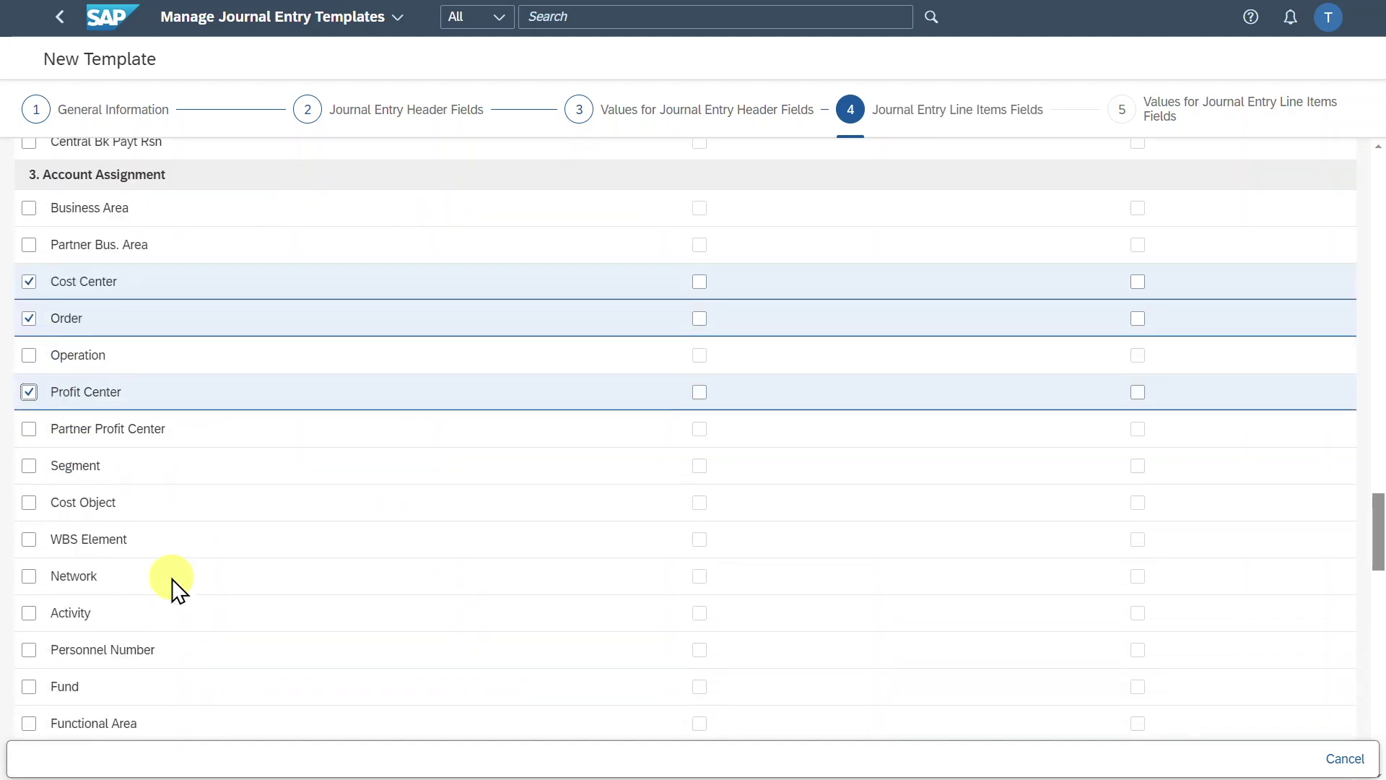
pyautogui.click(30, 531)
pyautogui.scroll(-4, 262, 535)
pyautogui.scroll(-10, 262, 536)
pyautogui.scroll(-3, 224, 527)
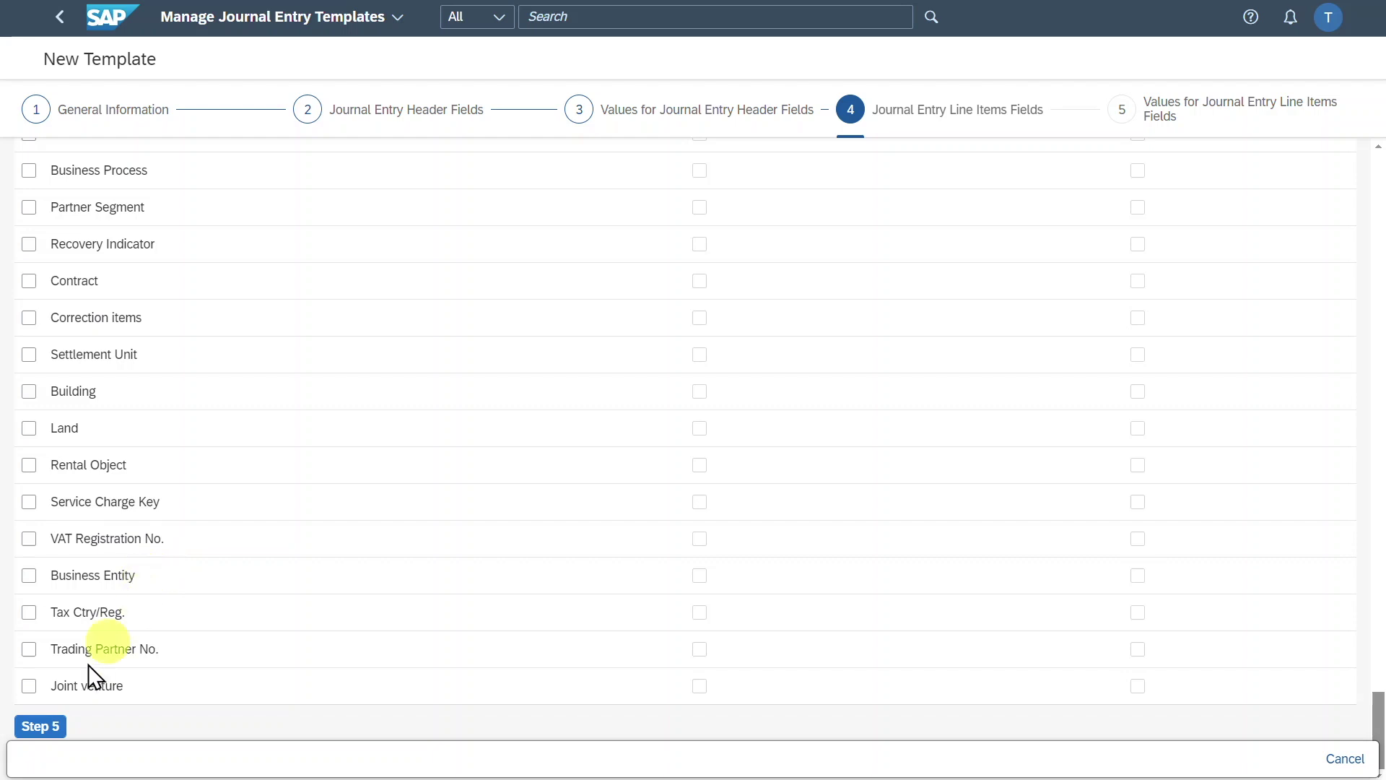
pyautogui.click(46, 727)
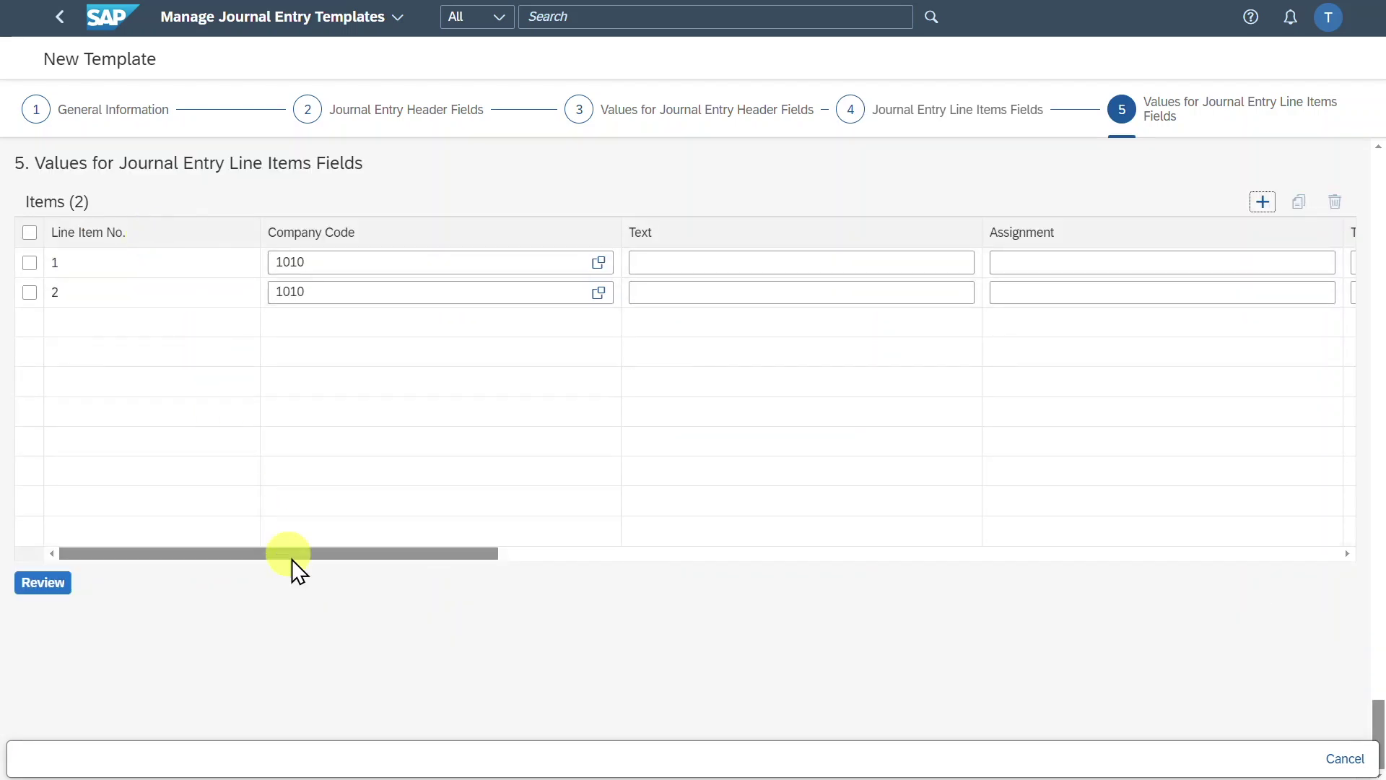
# Look through the value columns of the two line items, including the Cost Center value selection.
pyautogui.moveTo(305, 557); pyautogui.dragTo(238, 540)
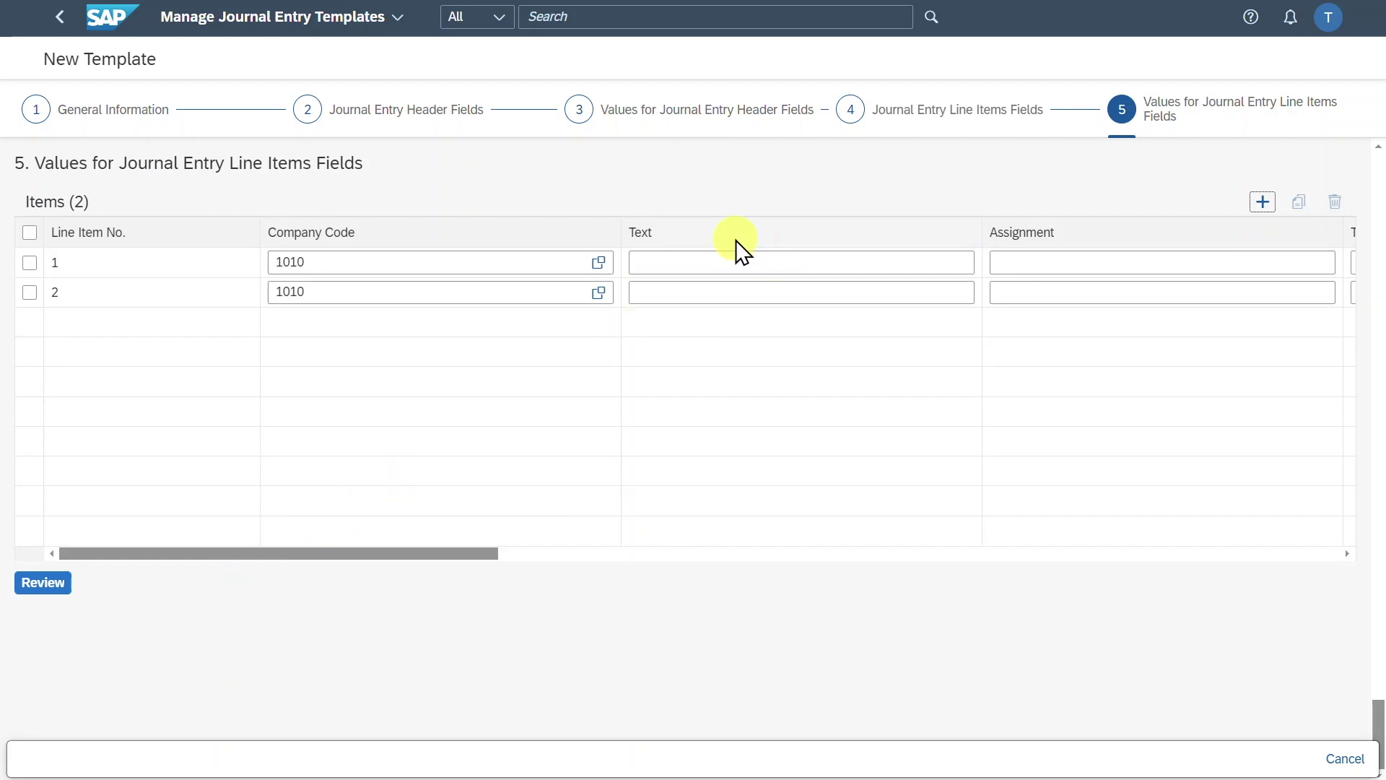
pyautogui.moveTo(455, 554); pyautogui.dragTo(1112, 586)
pyautogui.click(802, 265)
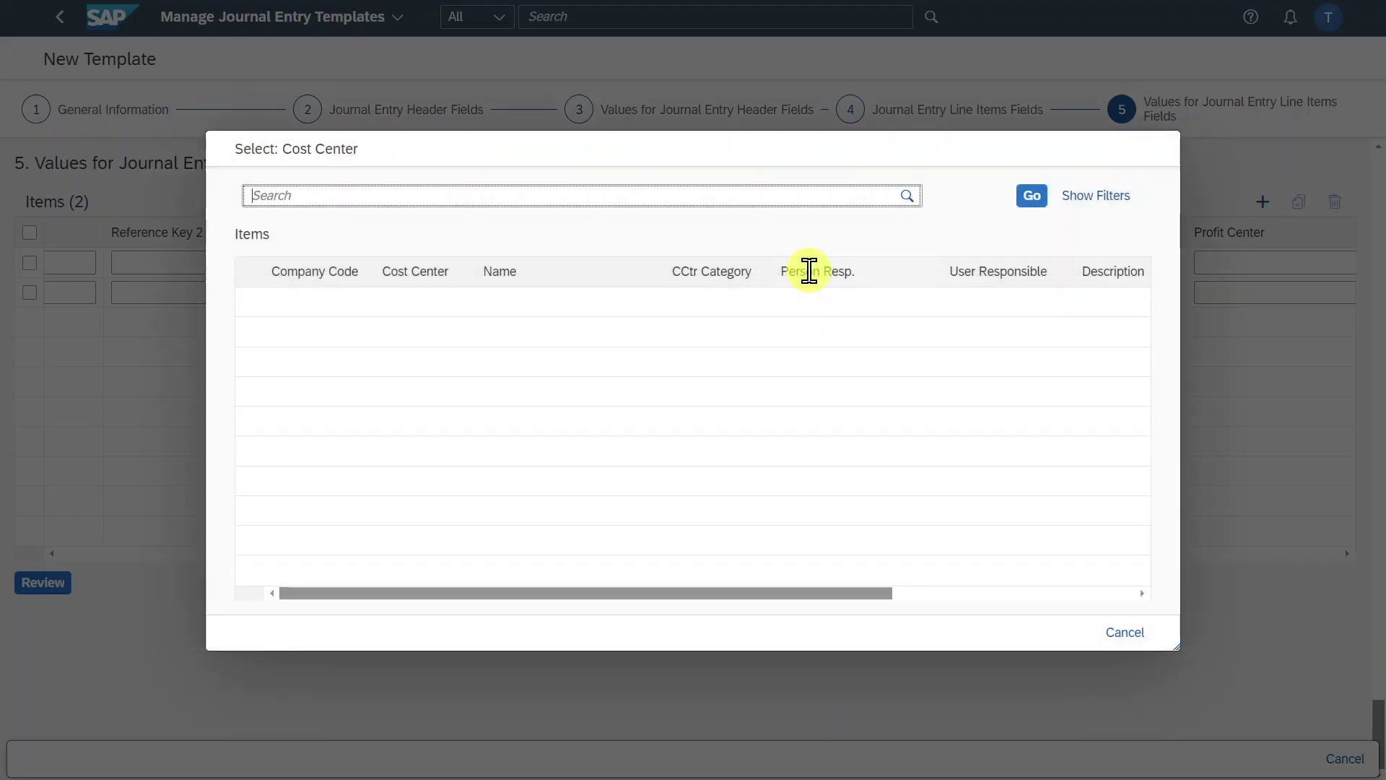
pyautogui.press('Escape')
pyautogui.moveTo(801, 566); pyautogui.dragTo(8, 502)
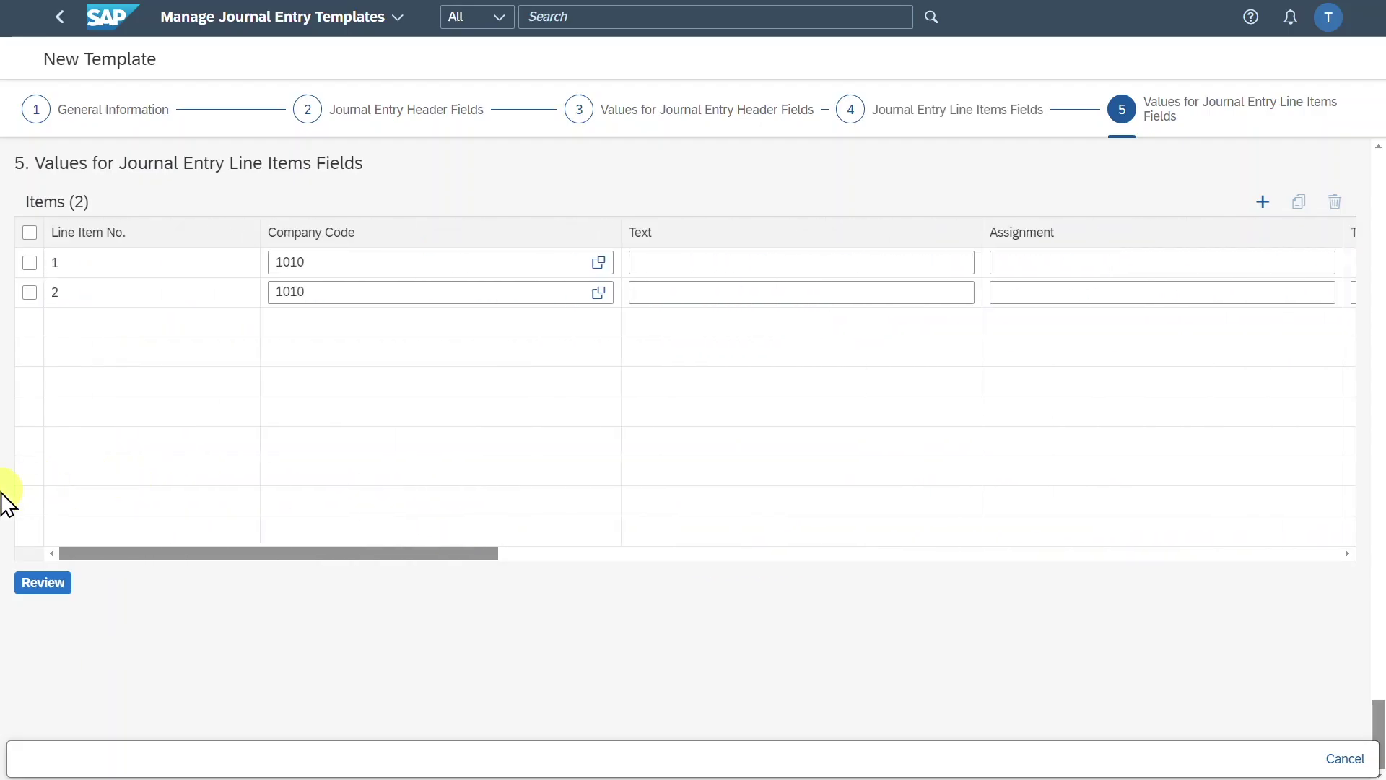
# Review the template ZTEST2, check it for errors and save it.
pyautogui.click(32, 583)
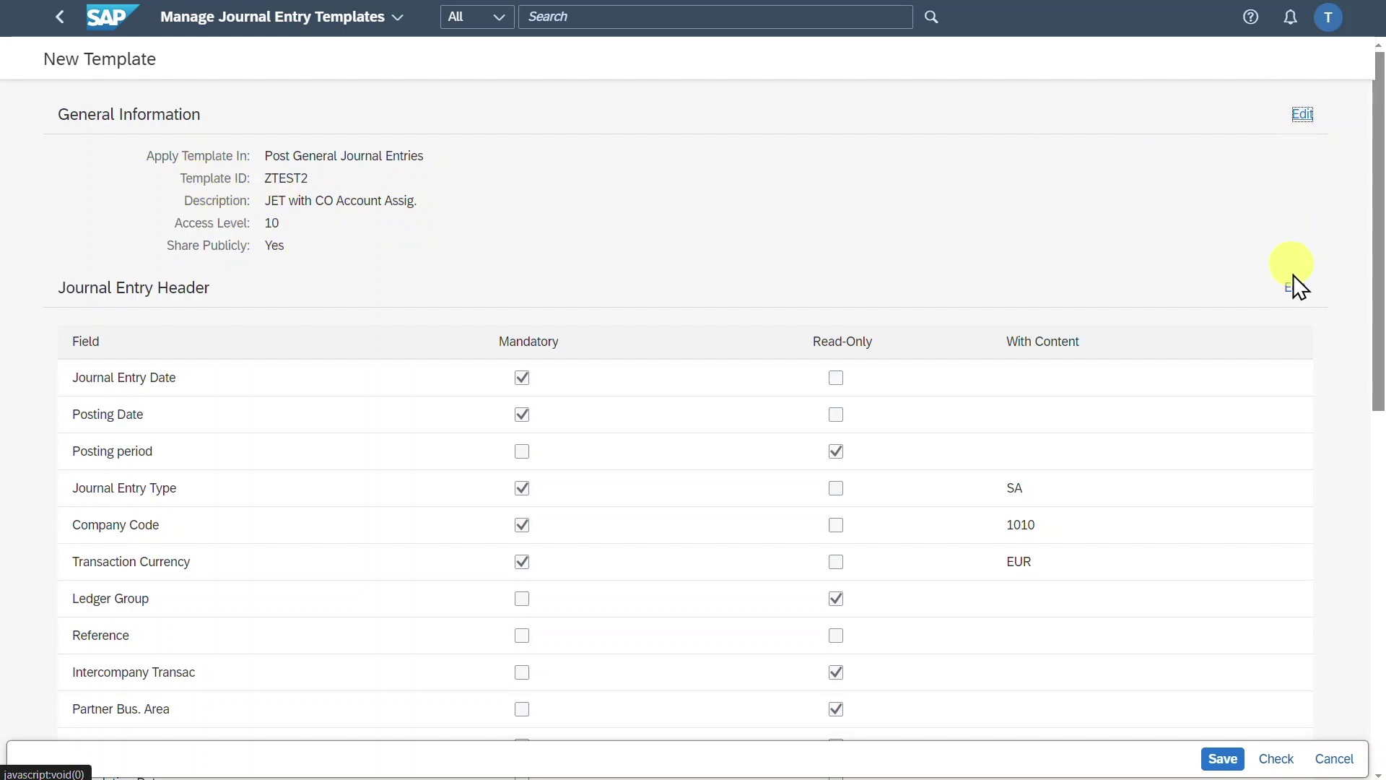
pyautogui.click(1276, 758)
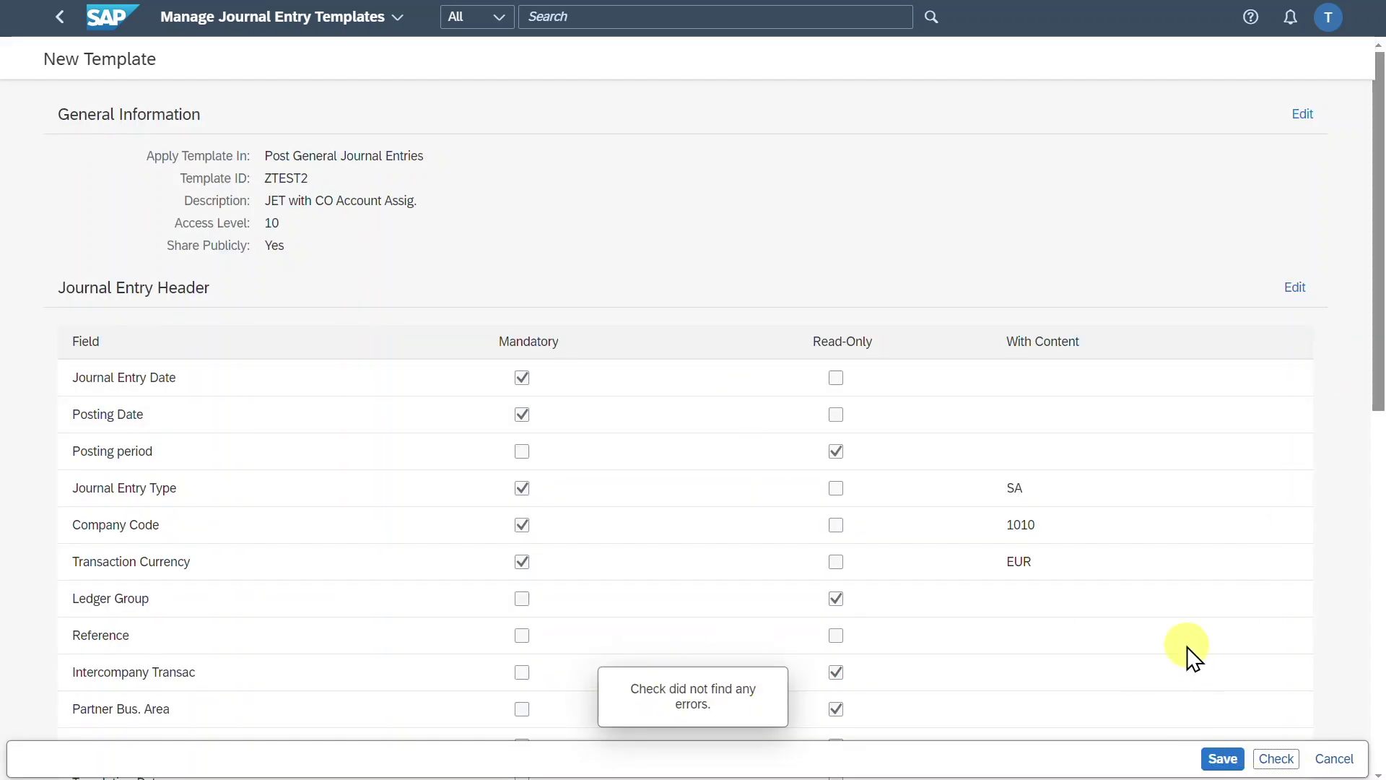
pyautogui.click(1223, 758)
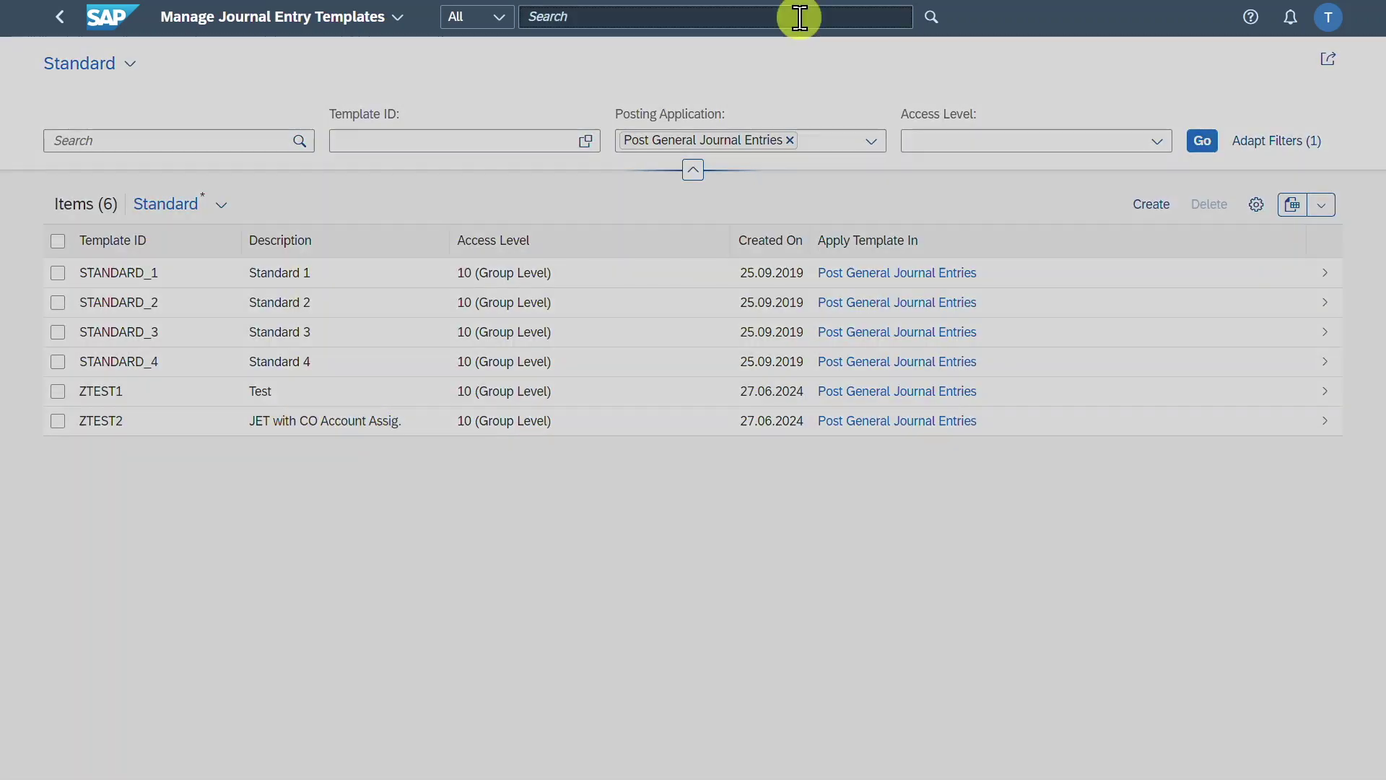
# Open the Post General Journal Entries app through the search and apply the template ZTEST2.
pyautogui.click(800, 17)
pyautogui.write('Post gener')
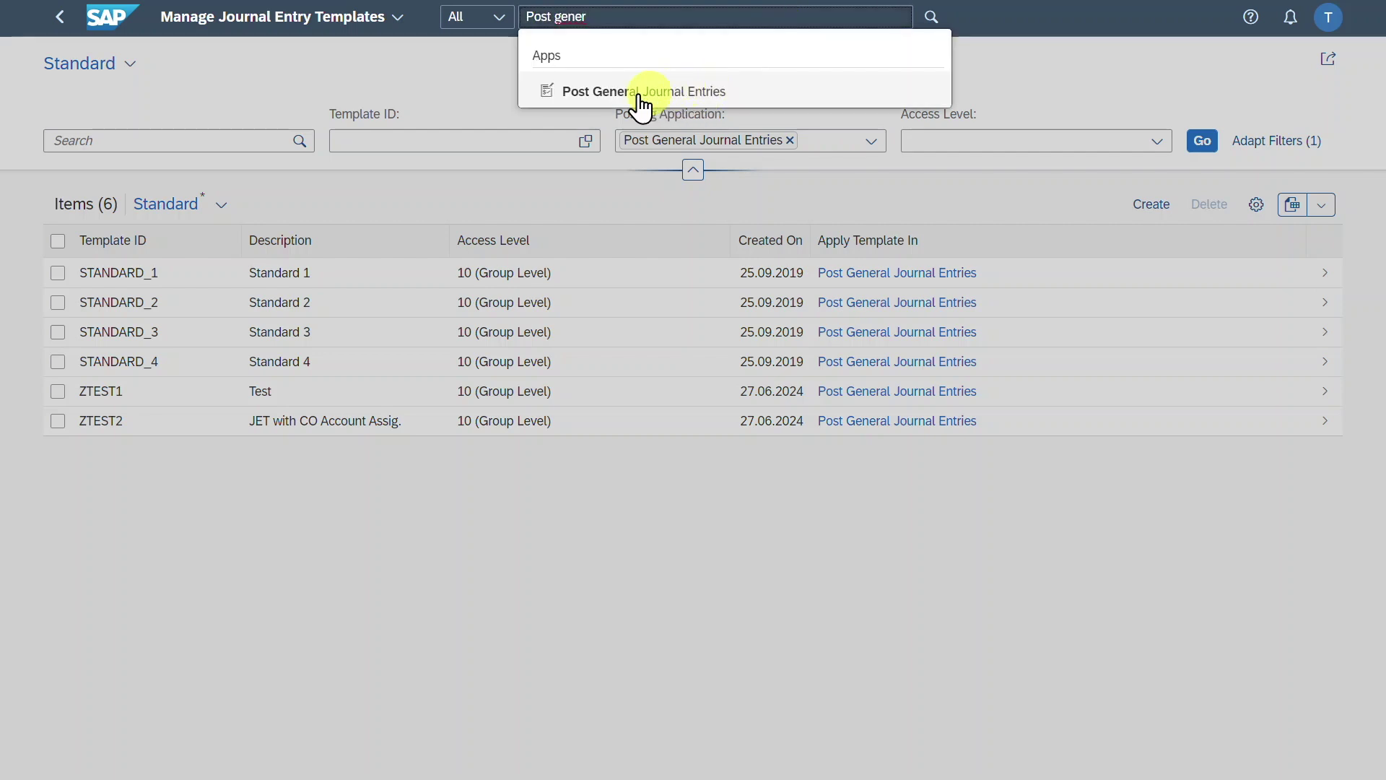
pyautogui.click(639, 93)
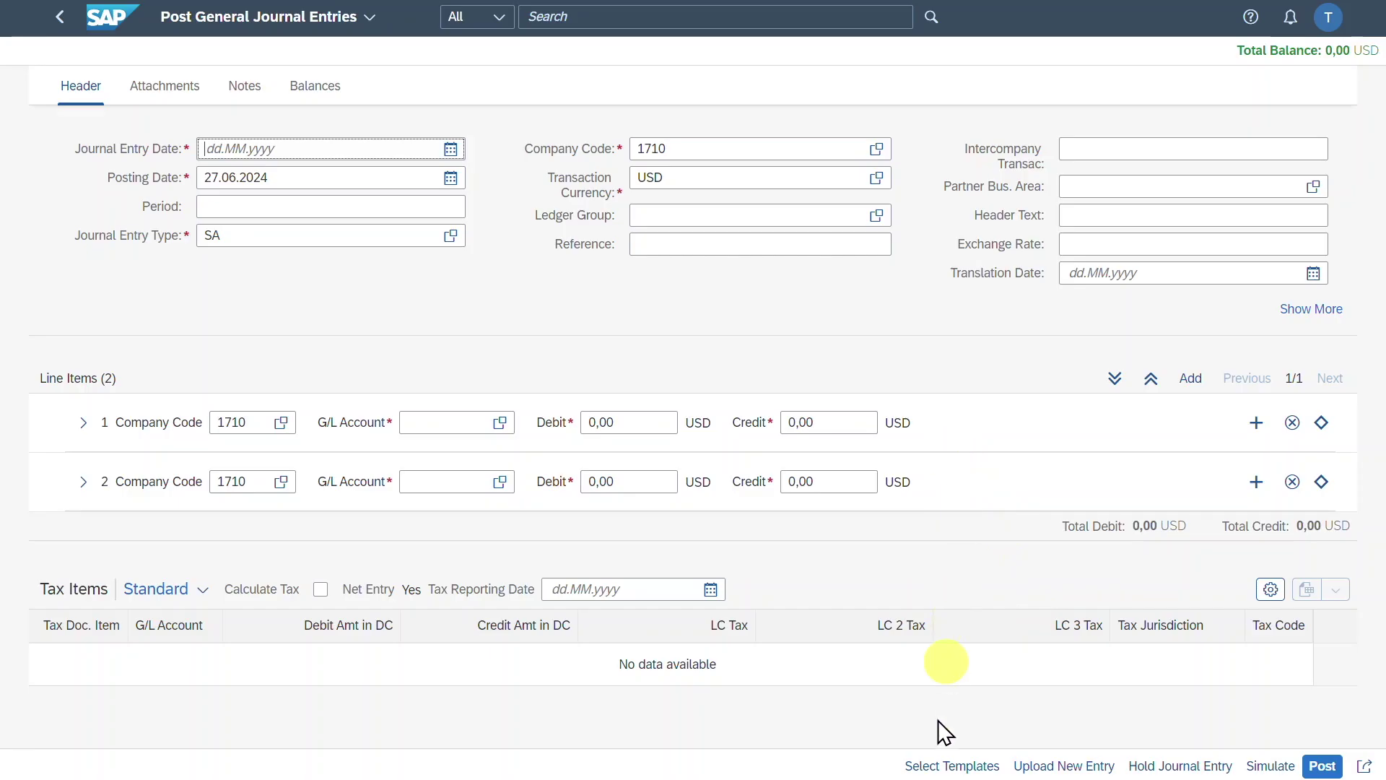
pyautogui.click(936, 767)
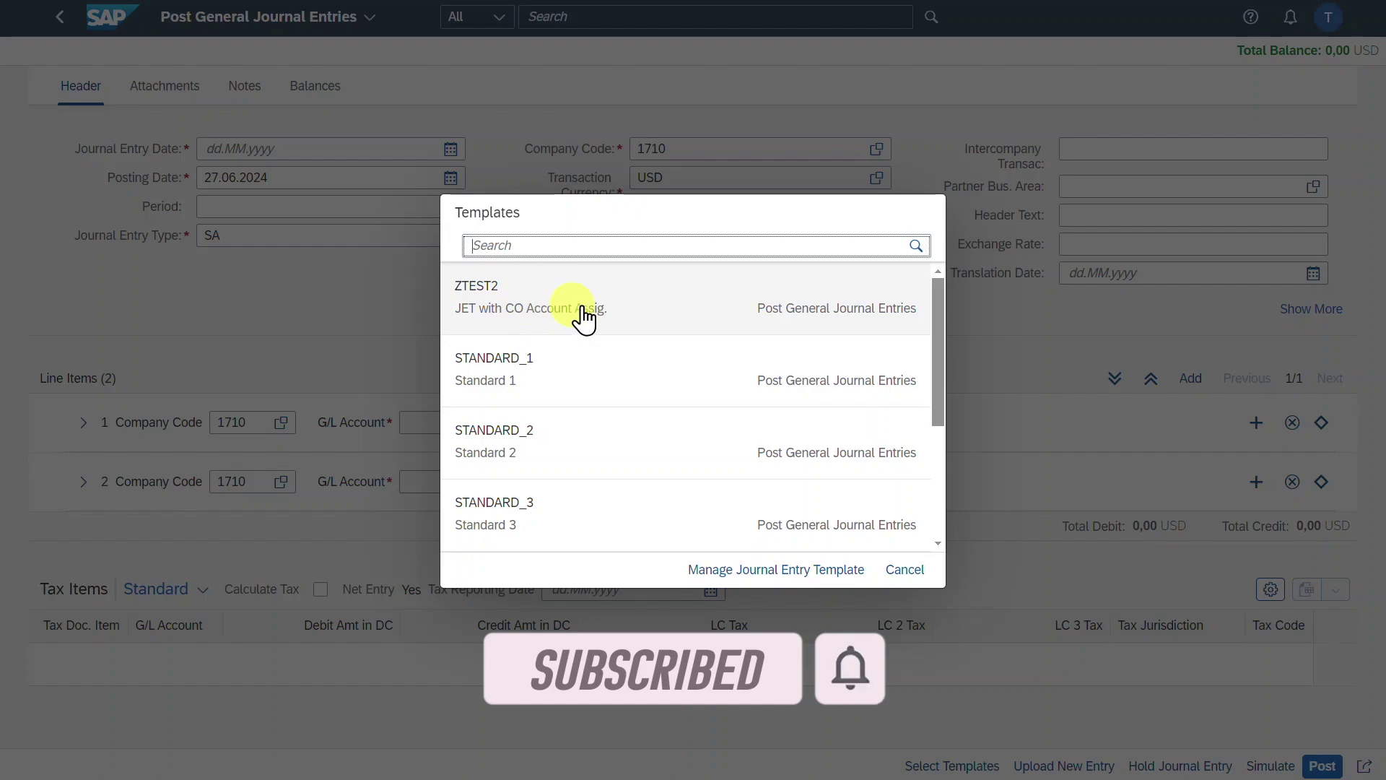
pyautogui.click(560, 312)
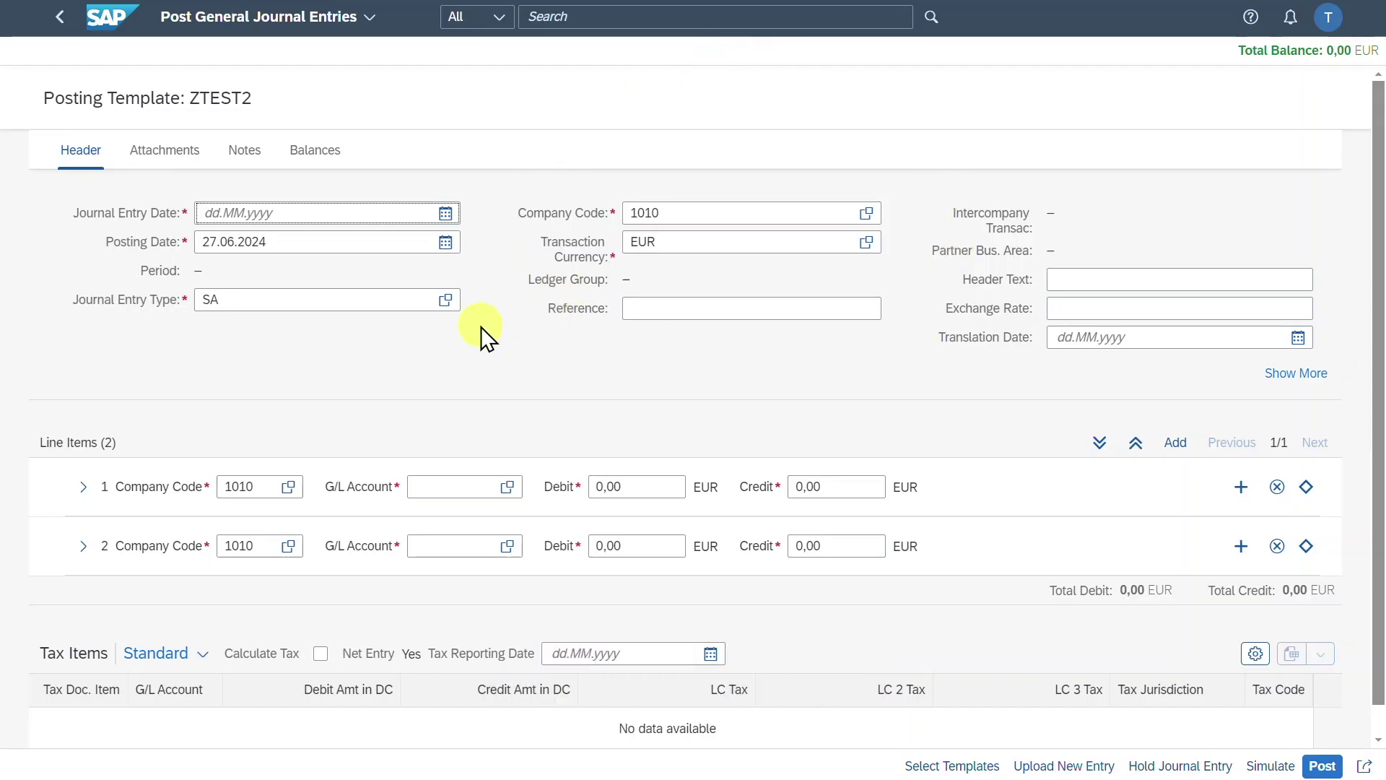
# Examine how the template affects the journal entry header fields, including Journal Entry Date, Period and Ledger Group.
pyautogui.click(301, 214)
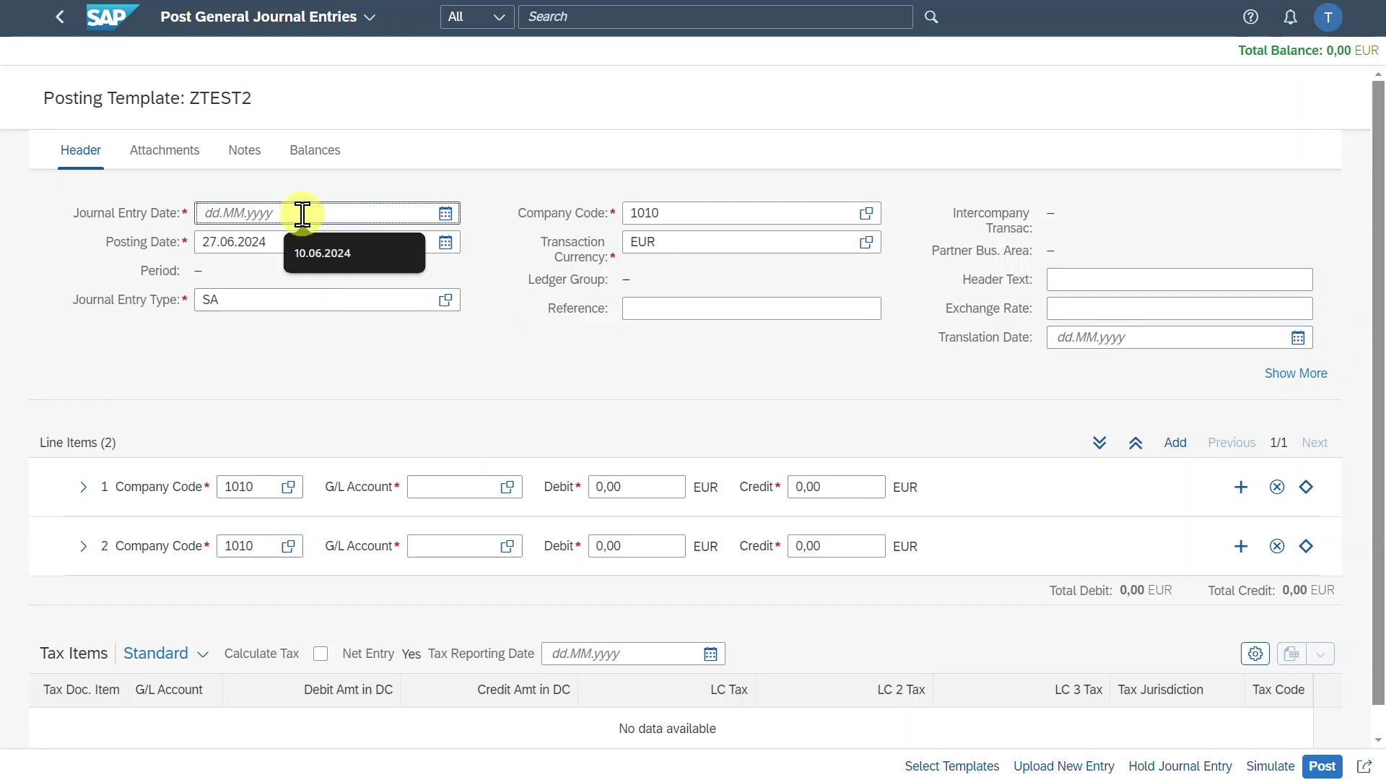
pyautogui.click(414, 184)
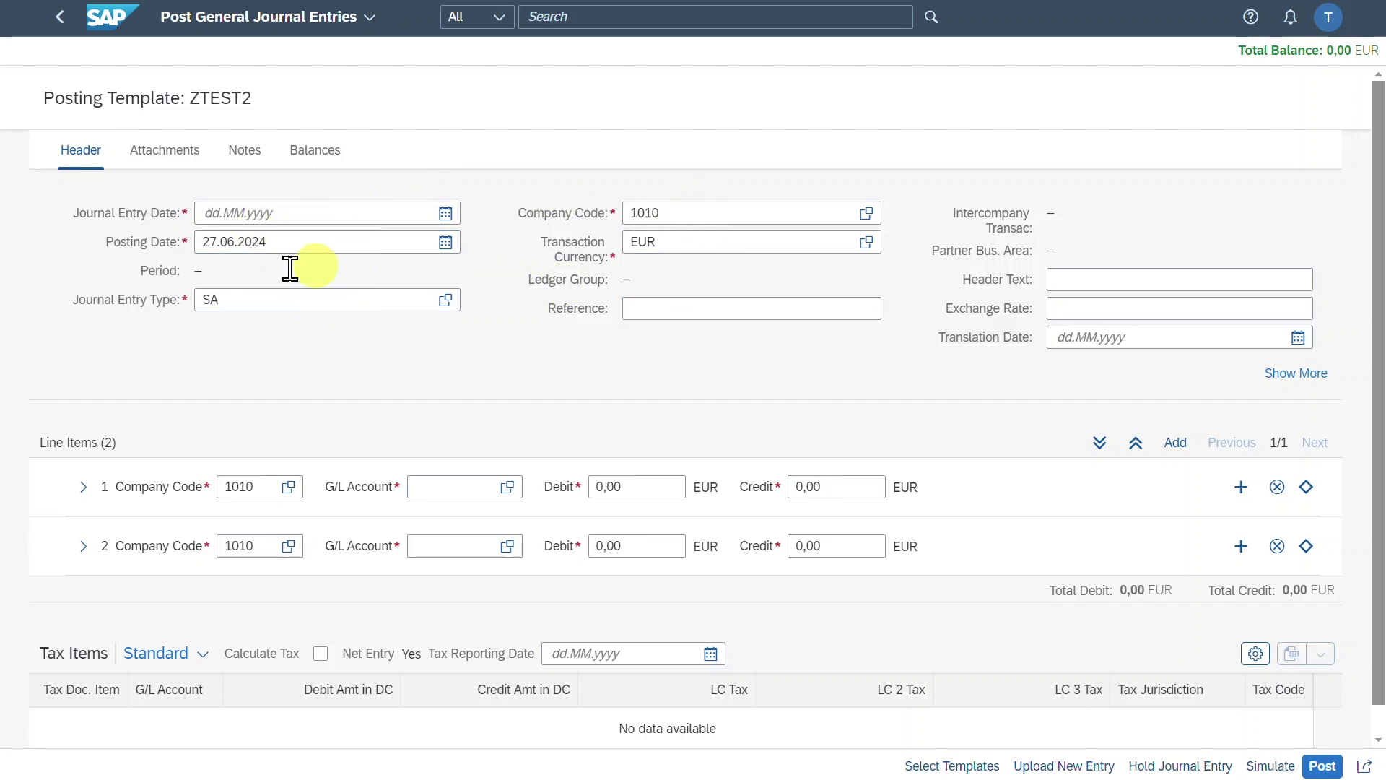
pyautogui.moveTo(136, 268); pyautogui.dragTo(204, 275)
pyautogui.moveTo(530, 274); pyautogui.dragTo(635, 282)
pyautogui.click(529, 337)
pyautogui.scroll(-1, 529, 336)
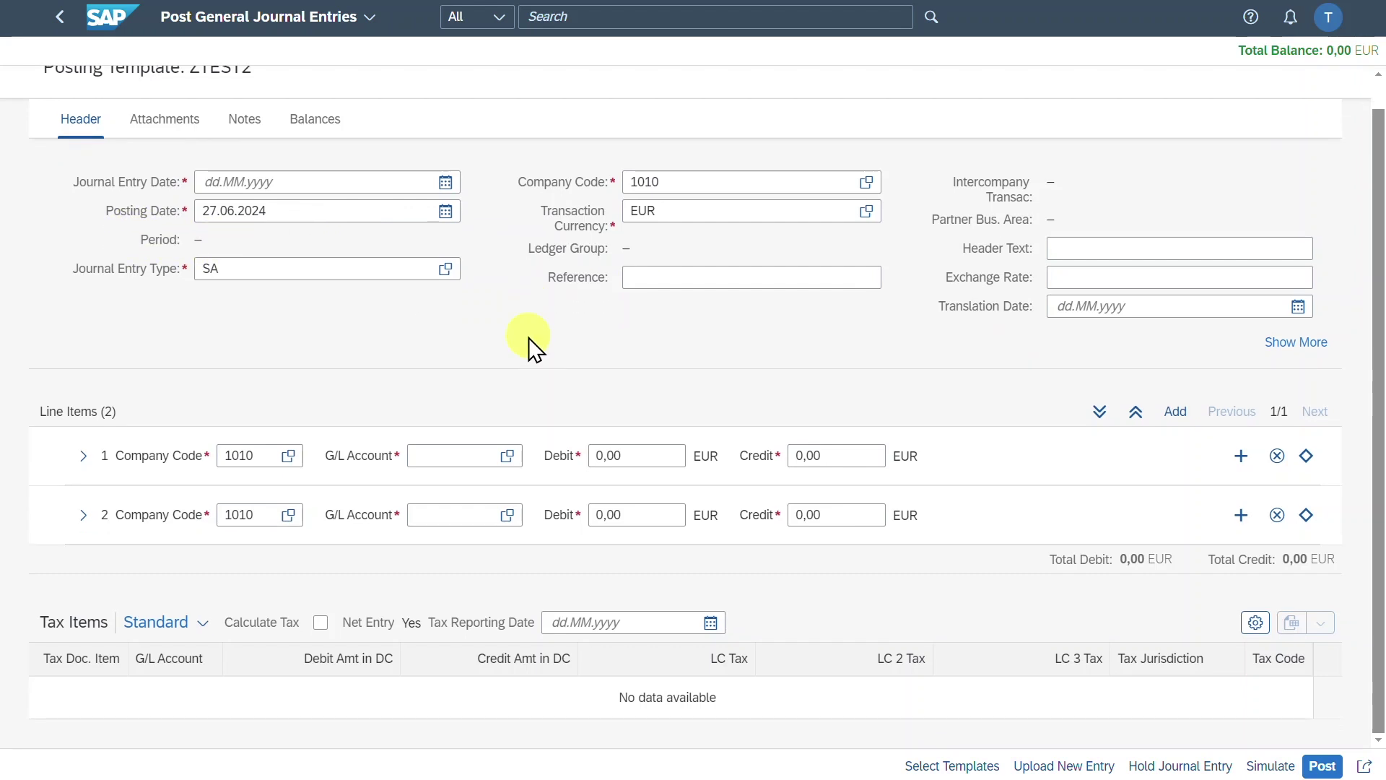